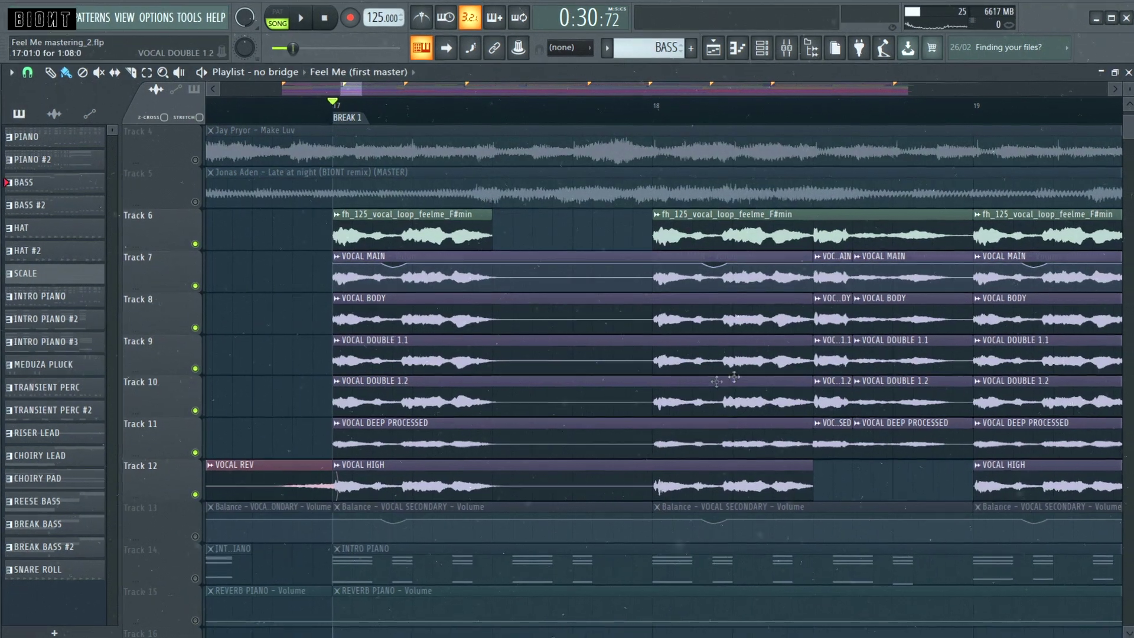
Play the stacked vocal layers from BREAK 1, and audition the original fh_125_vocal_loop_feelme_F#min on Track 6 in solo
key("space")
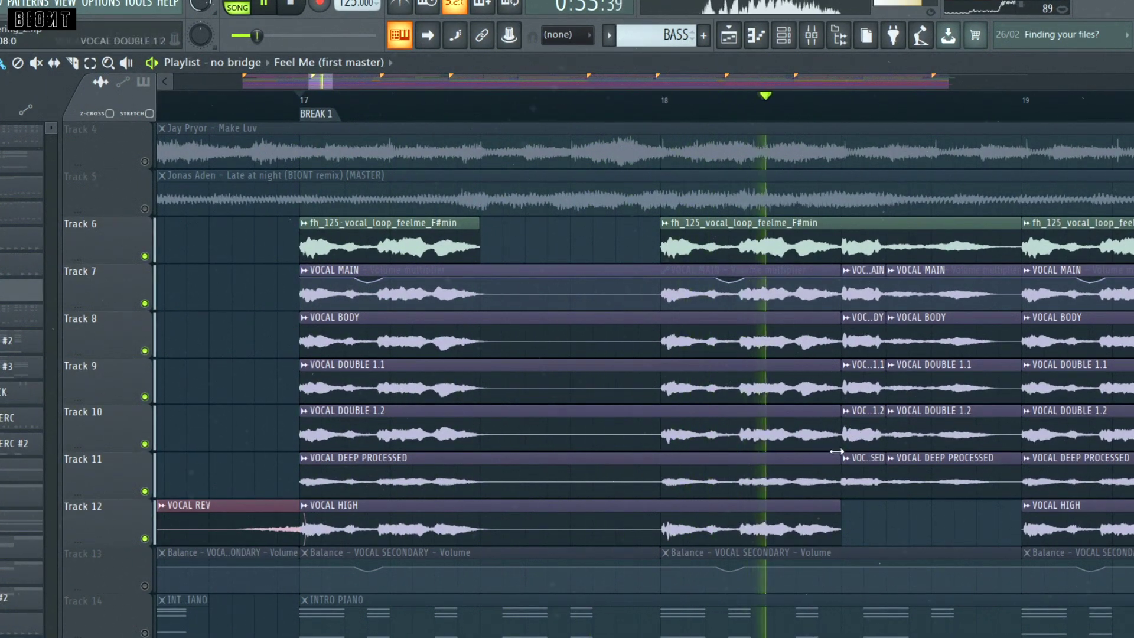
key("space")
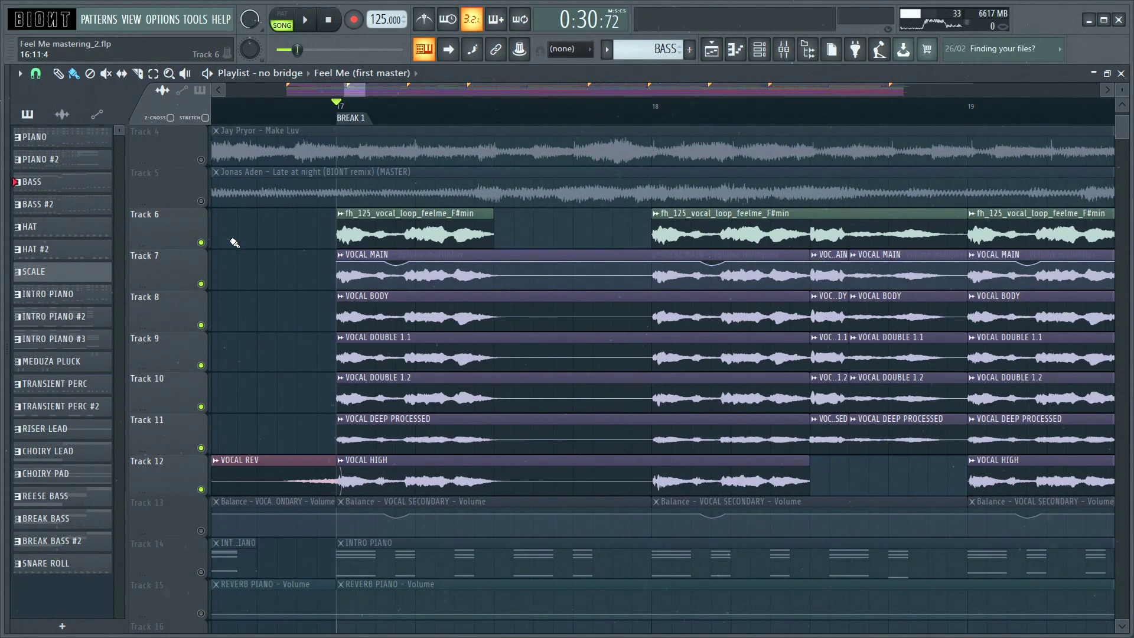
right_click(202, 242)
key("space")
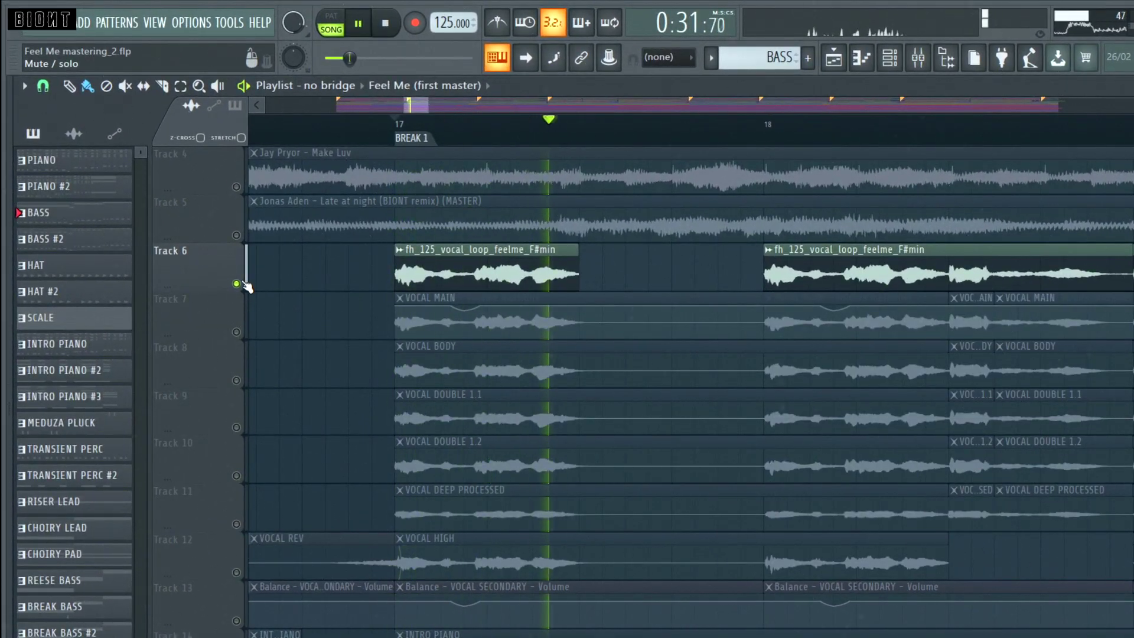
key("space")
Audition the VOCAL BODY layer on Track 8 and the VOCAL DOUBLE 1.1 layer on Track 9, each in solo
right_click(237, 380)
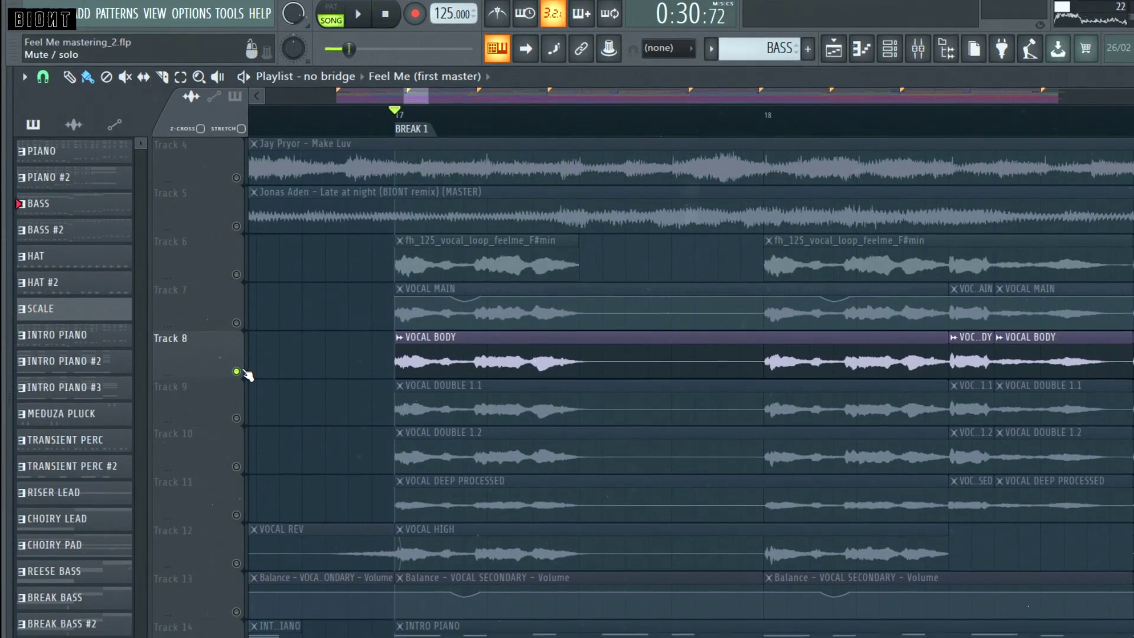
key("space")
key("space")
right_click(236, 398)
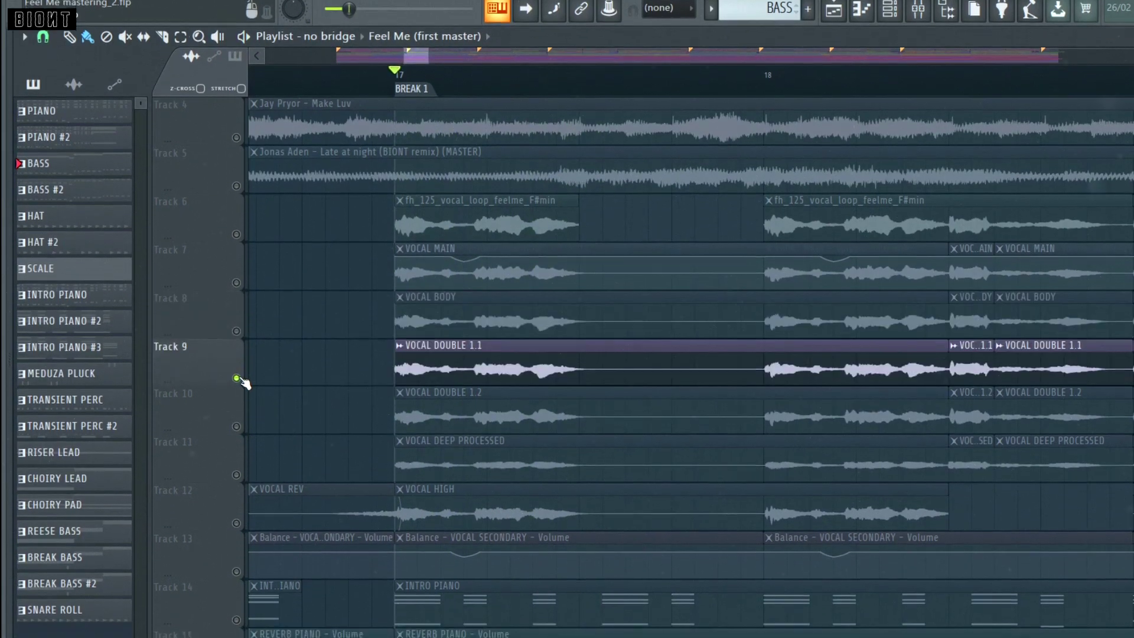
key("space")
key("space")
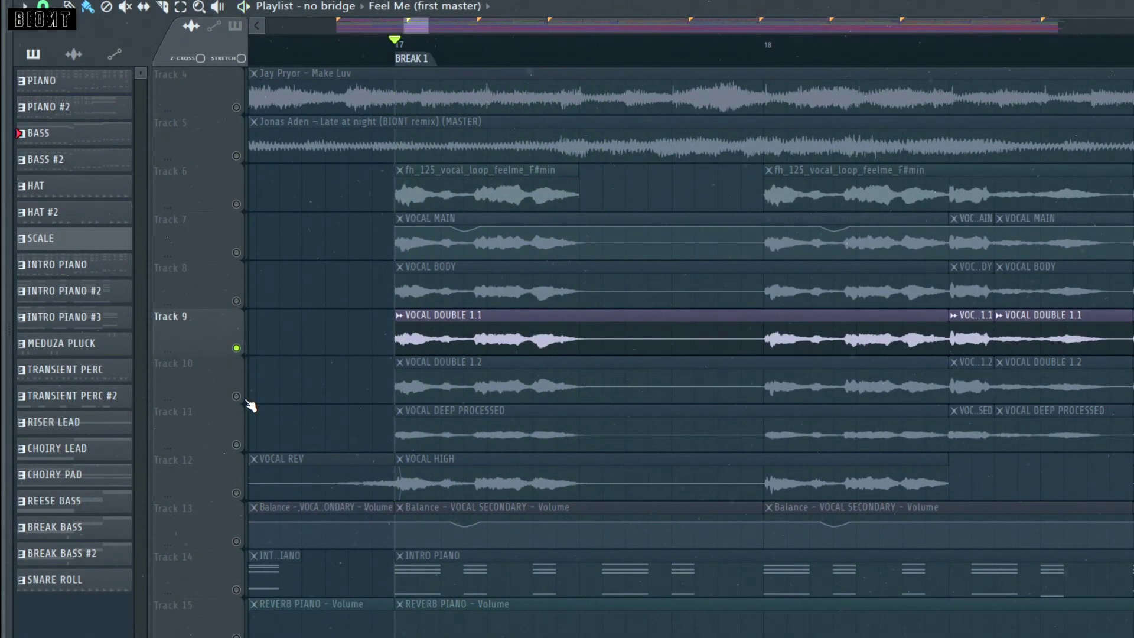
Audition VOCAL DOUBLE 1.2 on Track 10 and VOCAL DEEP PROCESSED on Track 11, each in solo
right_click(236, 396)
key("space")
key("space")
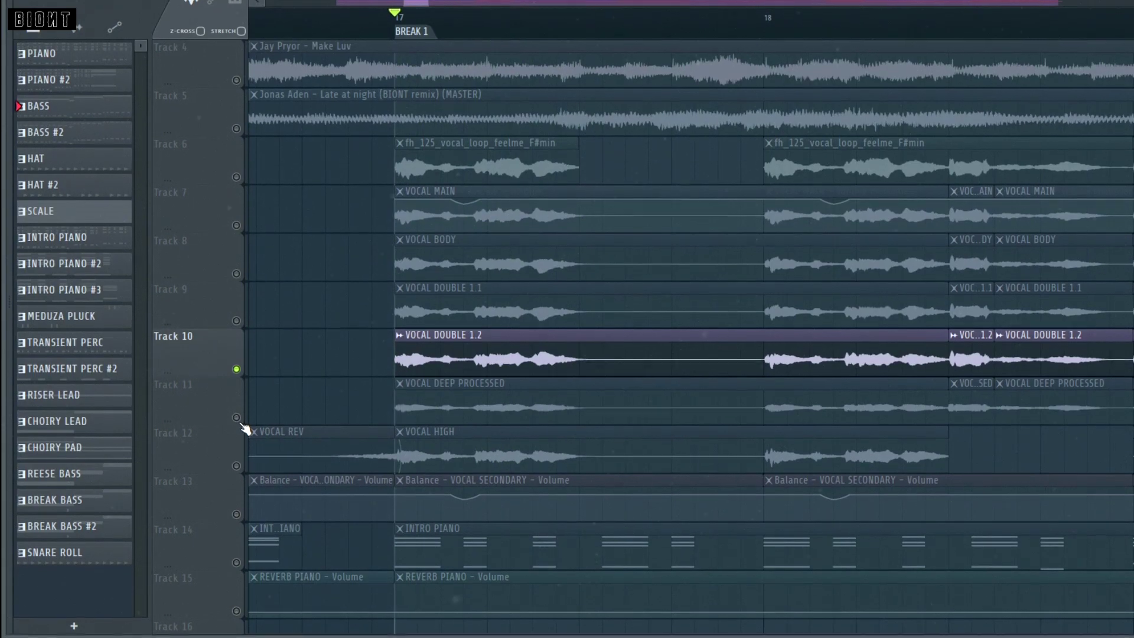
right_click(236, 419)
key("space")
key("space")
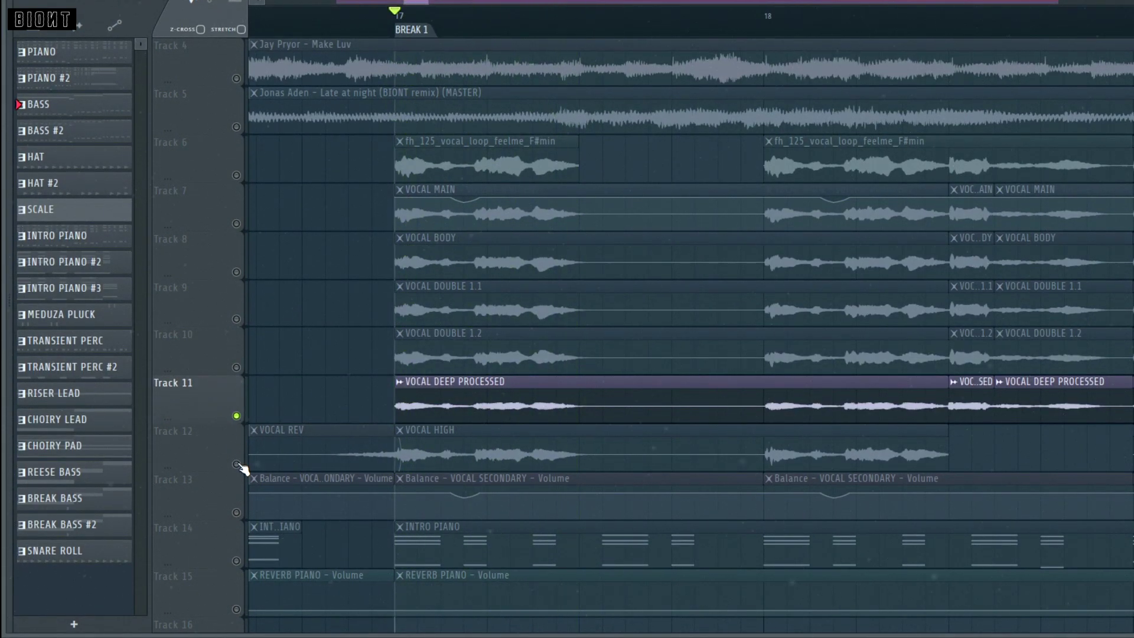
Audition the VOCAL HIGH layer on Track 12 in solo, and unmute all the other playlist tracks
right_click(237, 465)
key("space")
key("space")
right_click(235, 464)
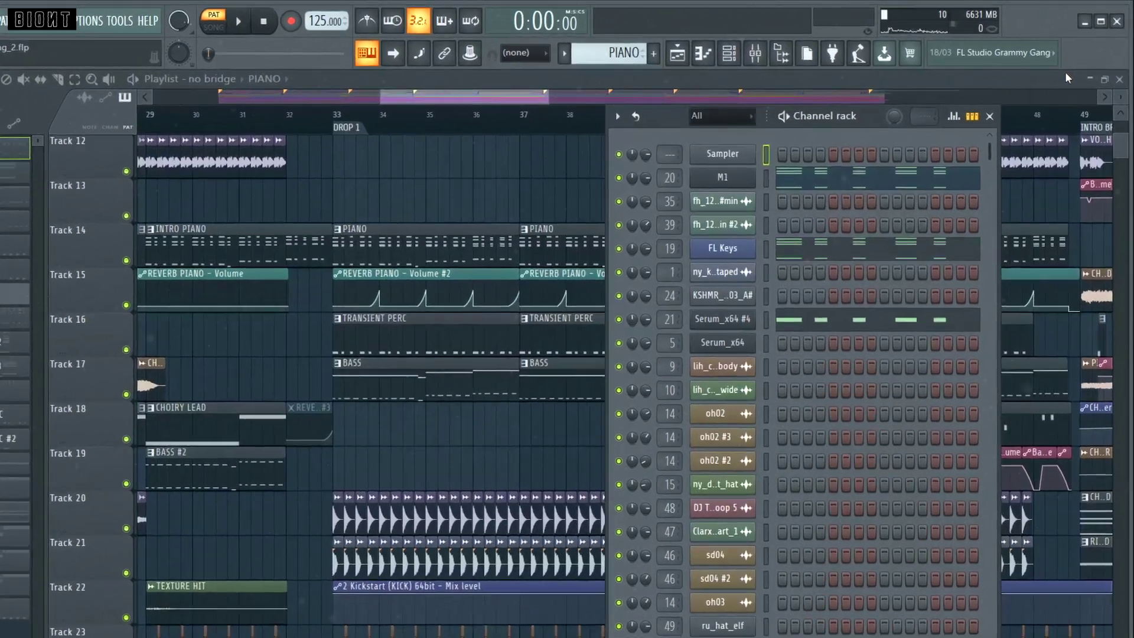
Play the PIANO pattern and examine the M1 chord and bass notes in the piano roll
key("space")
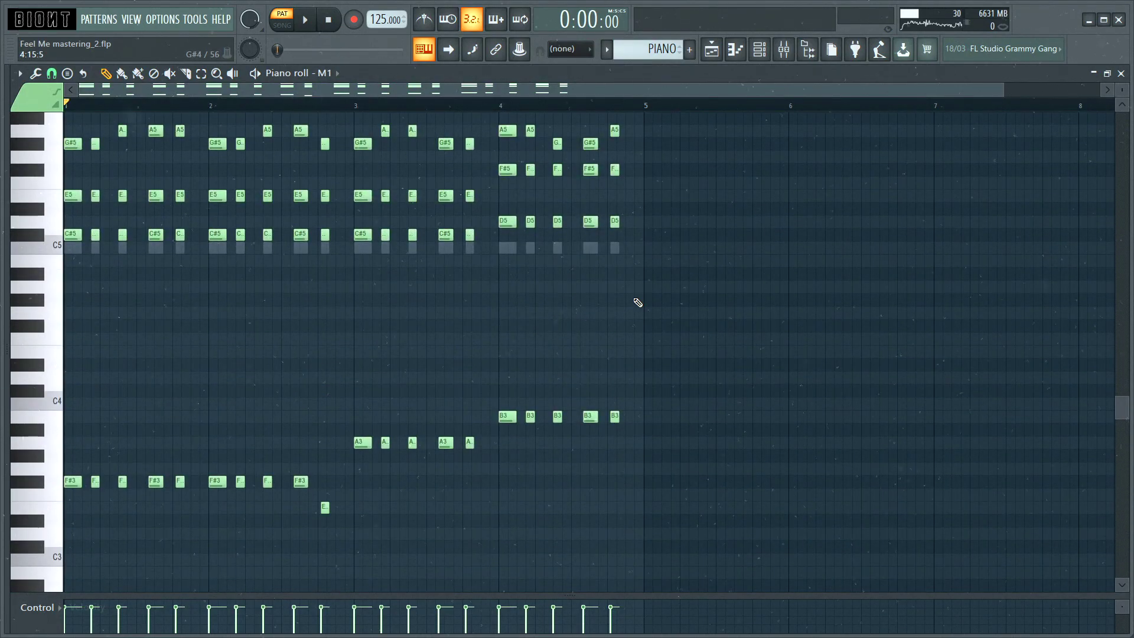
scroll(653, 315, "down", 1)
scroll(661, 326, "down", 1)
left_click_drag(713, 504, 641, 519)
scroll(649, 345, "down", 2)
scroll(656, 312, "up", 1)
scroll(659, 315, "up", 1)
scroll(749, 310, "down", 1)
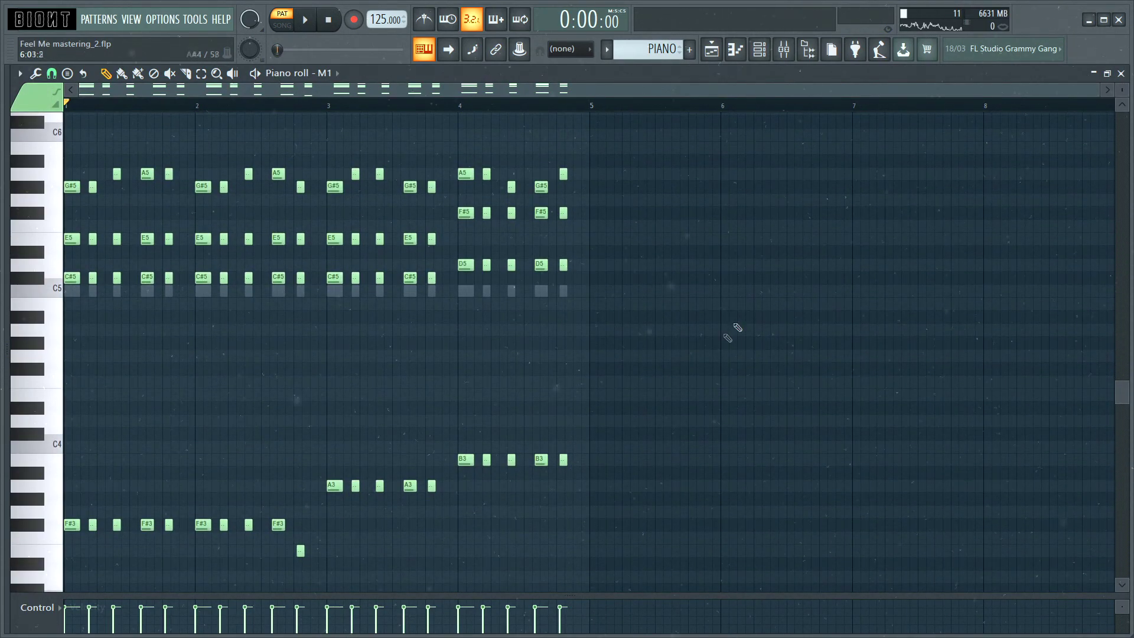
Inspect the M1HousePiano preset in the Korg M1 instrument of the PIANO pattern, and close the plugin
left_click(761, 51)
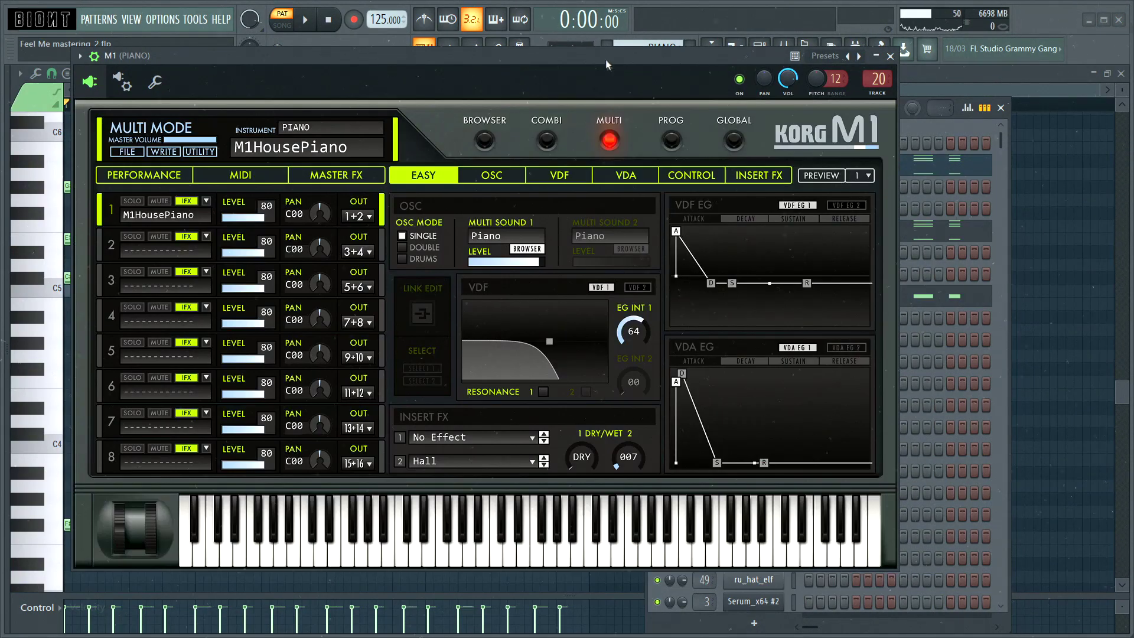
left_click_drag(605, 59, 621, 52)
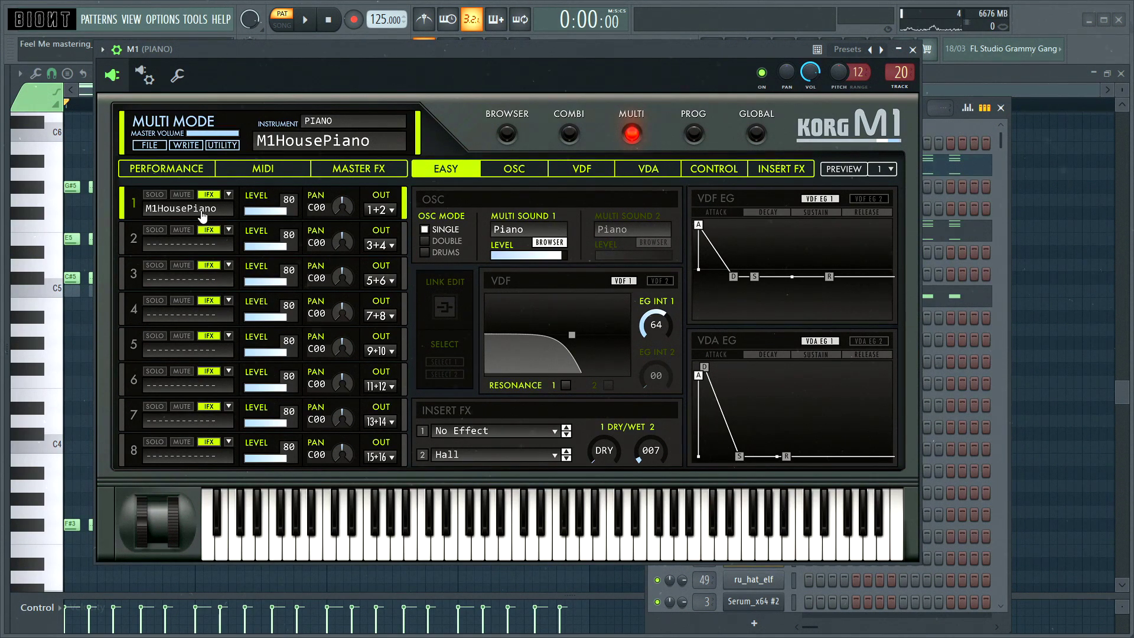
left_click(913, 49)
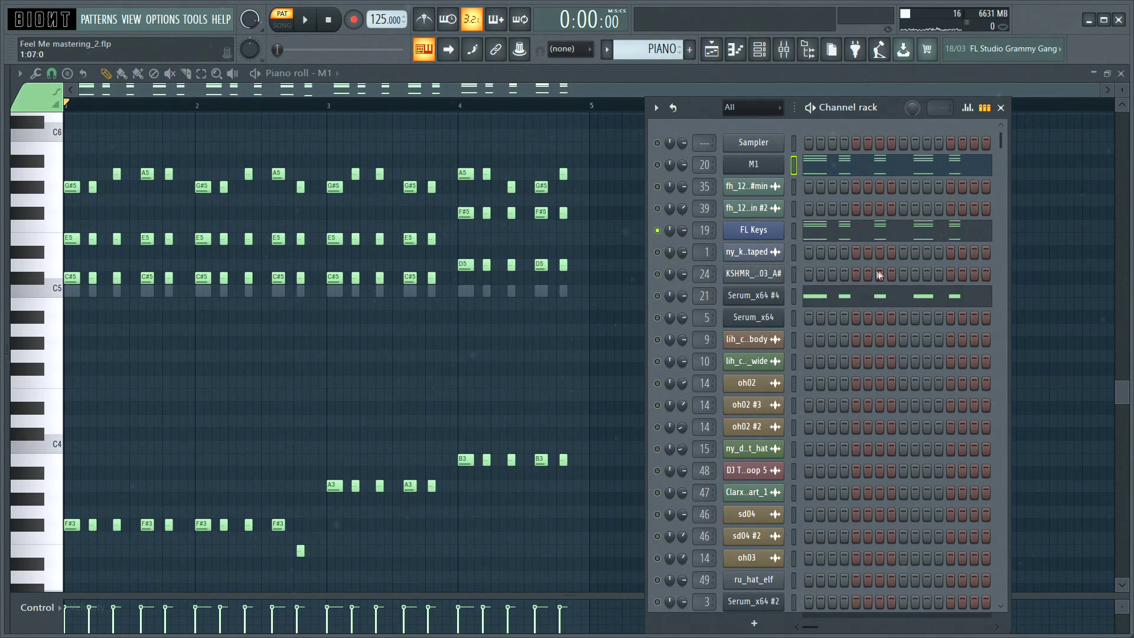
Audition the PIANO pattern's FL Keys layer on its own, and the Serum_x64 #4 layer in solo
key("space")
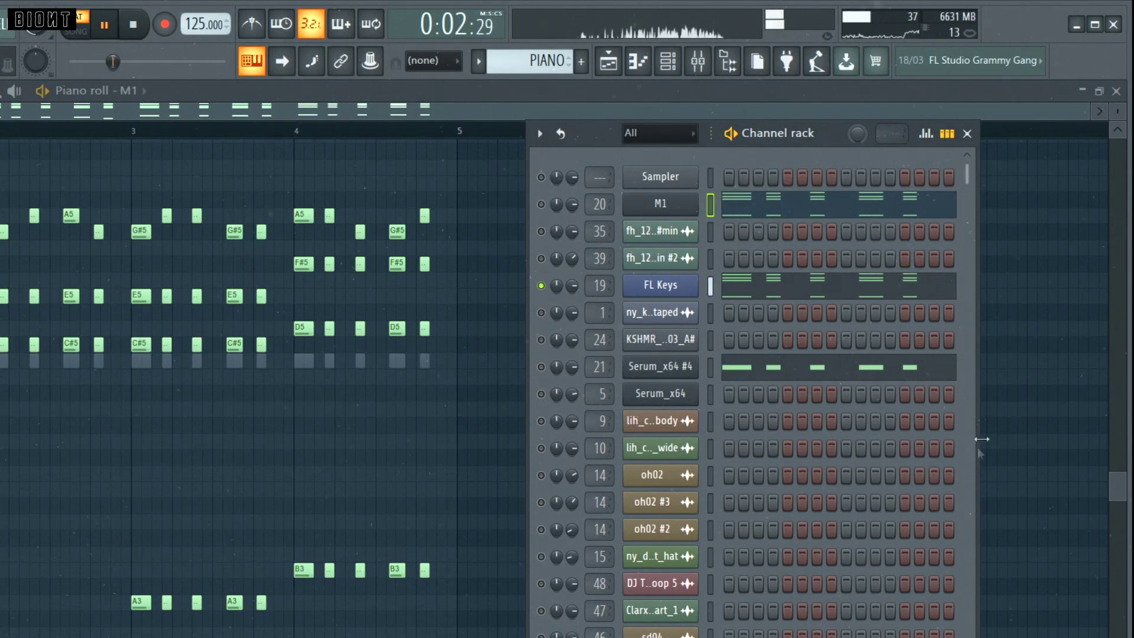
key("space")
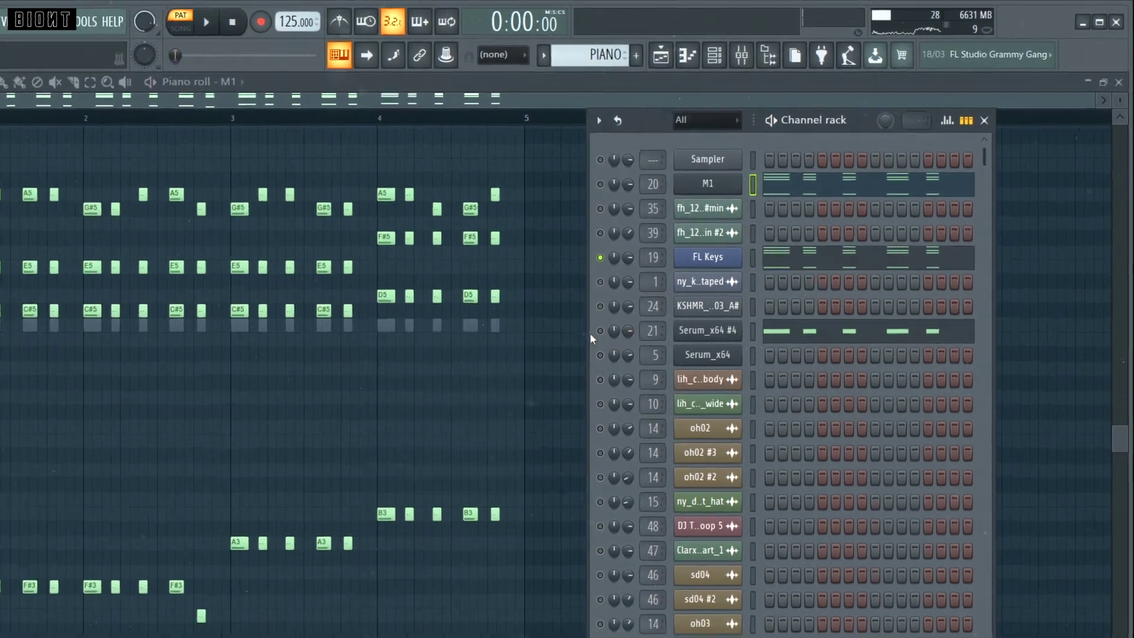
right_click(596, 332)
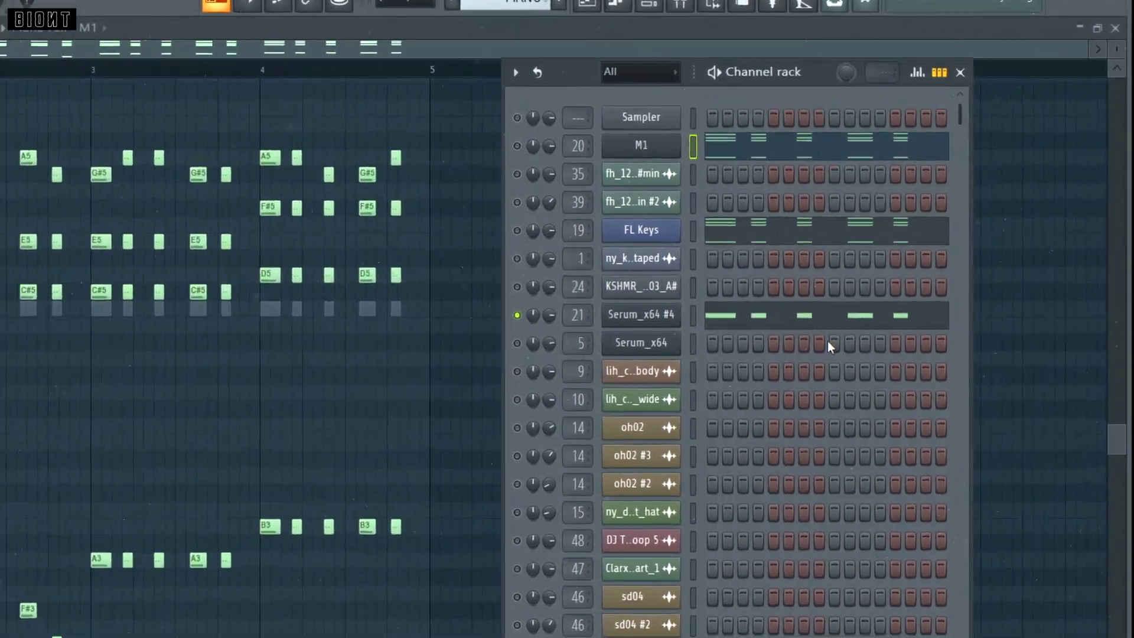
key("space")
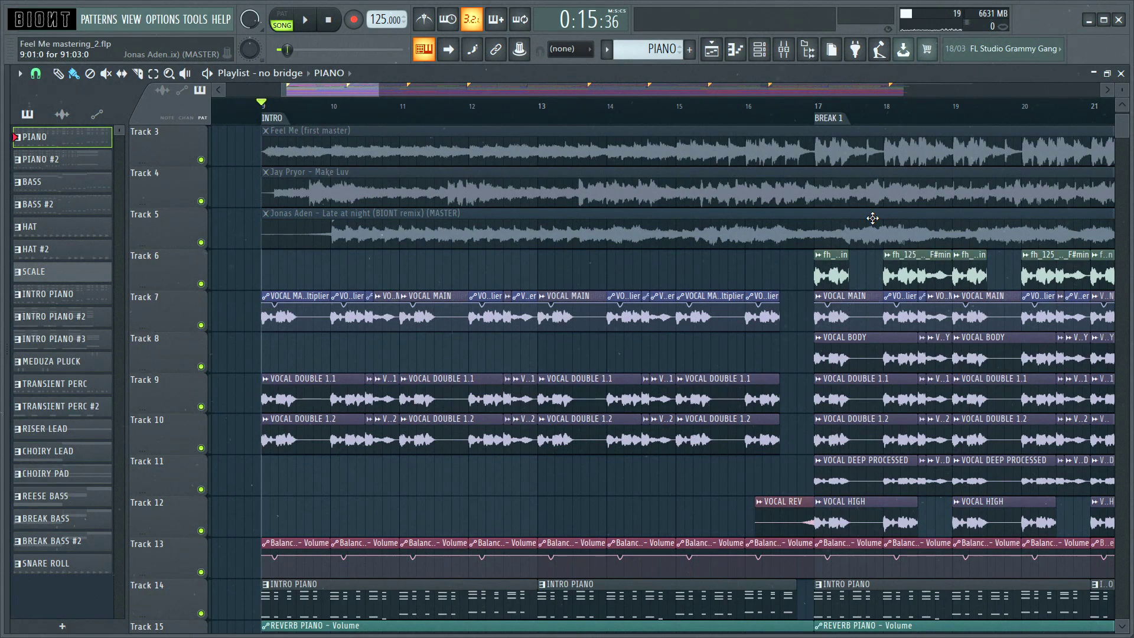
Solo the intro vocals on Tracks 7, 9 and 10 together, play them from INTRO, and unmute all tracks
scroll(752, 263, "down", 5)
scroll(751, 266, "up", 3)
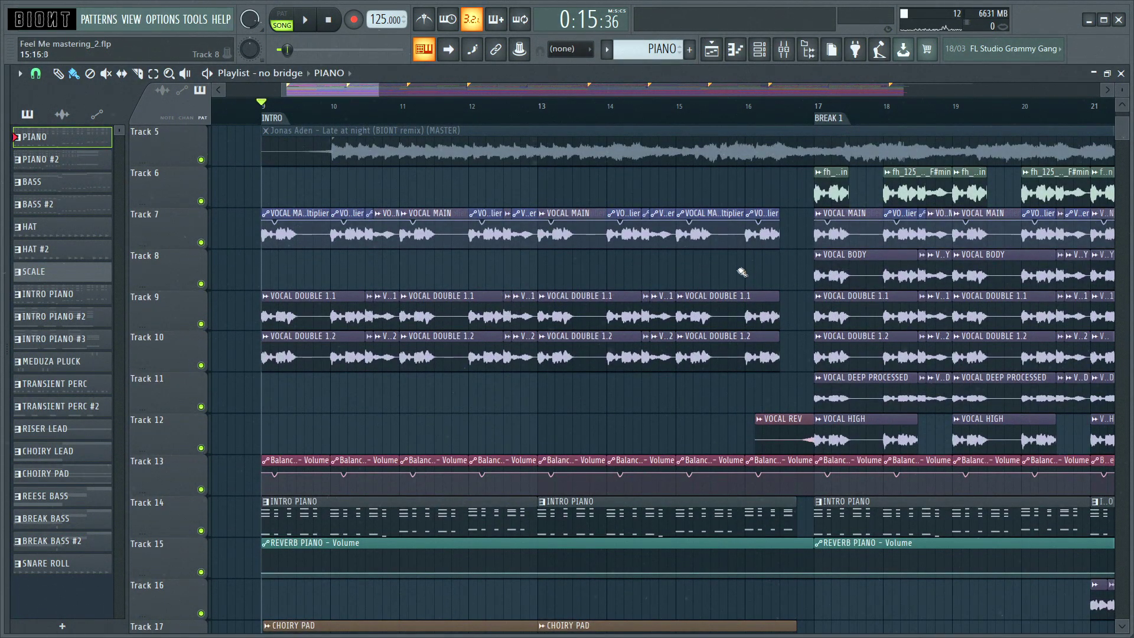
scroll(319, 290, "up", 3)
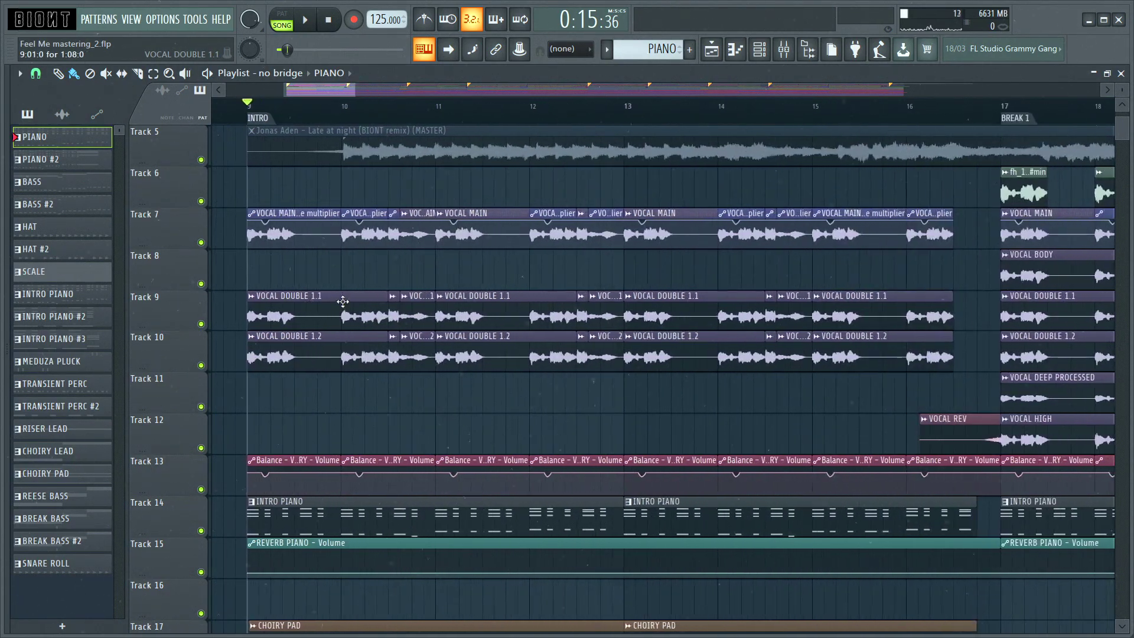
right_click(201, 242)
left_click(201, 324)
left_click(200, 366)
key("space")
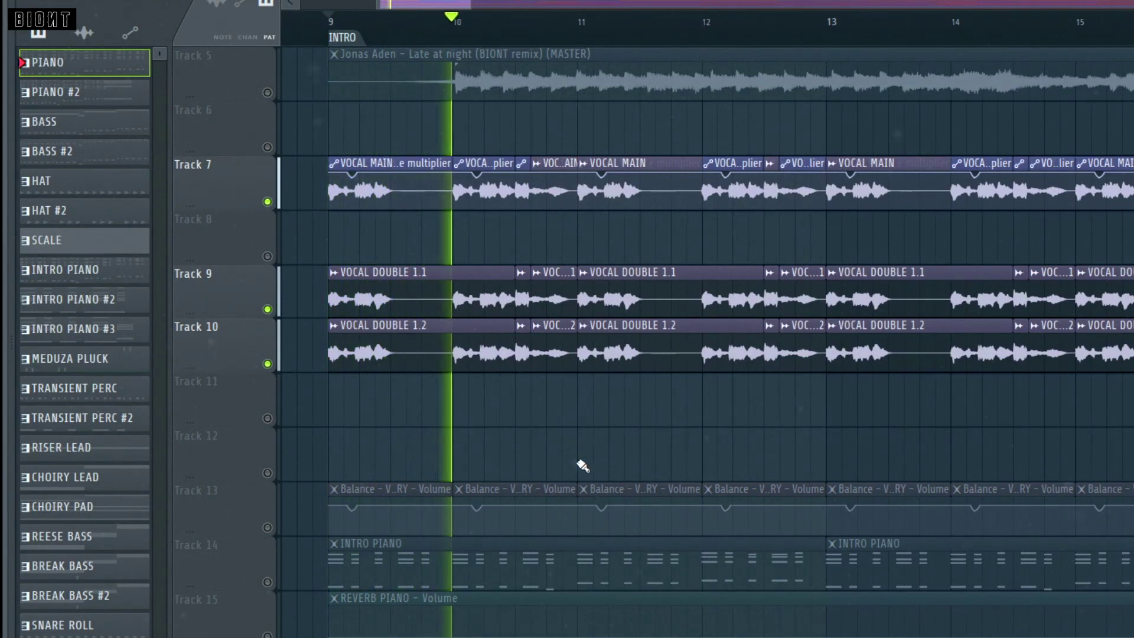
key("space")
right_click(267, 202)
Audition the INTRO PIANO on Track 14 in solo, include its reverb volume automation on Track 15, and unmute all tracks
scroll(634, 231, "down", 4)
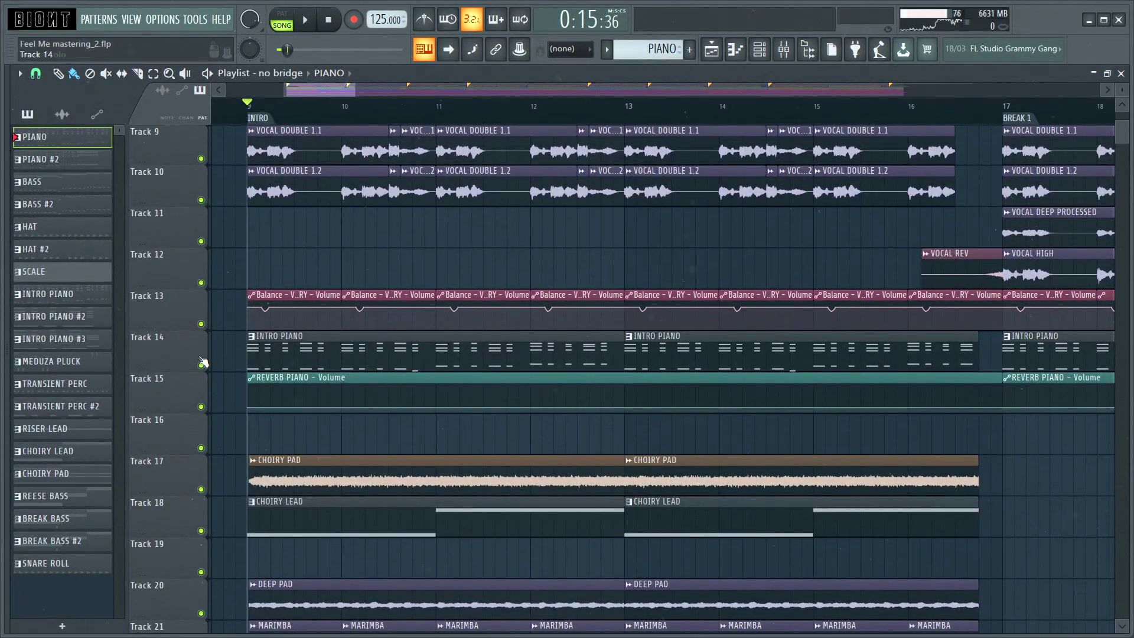
right_click(203, 362)
key("space")
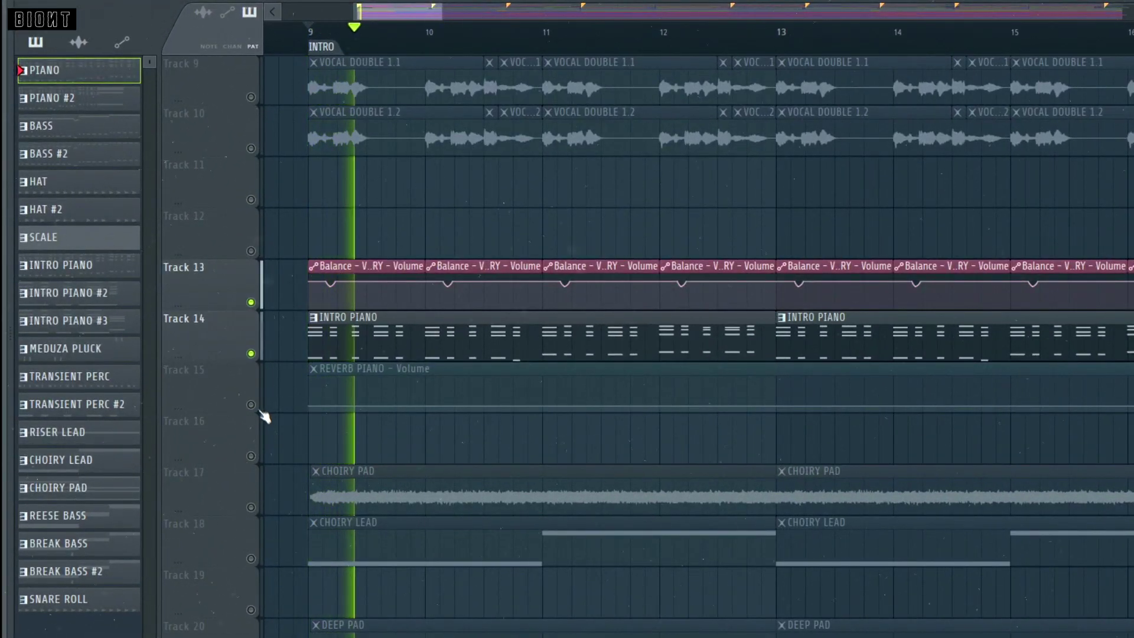
left_click(252, 406)
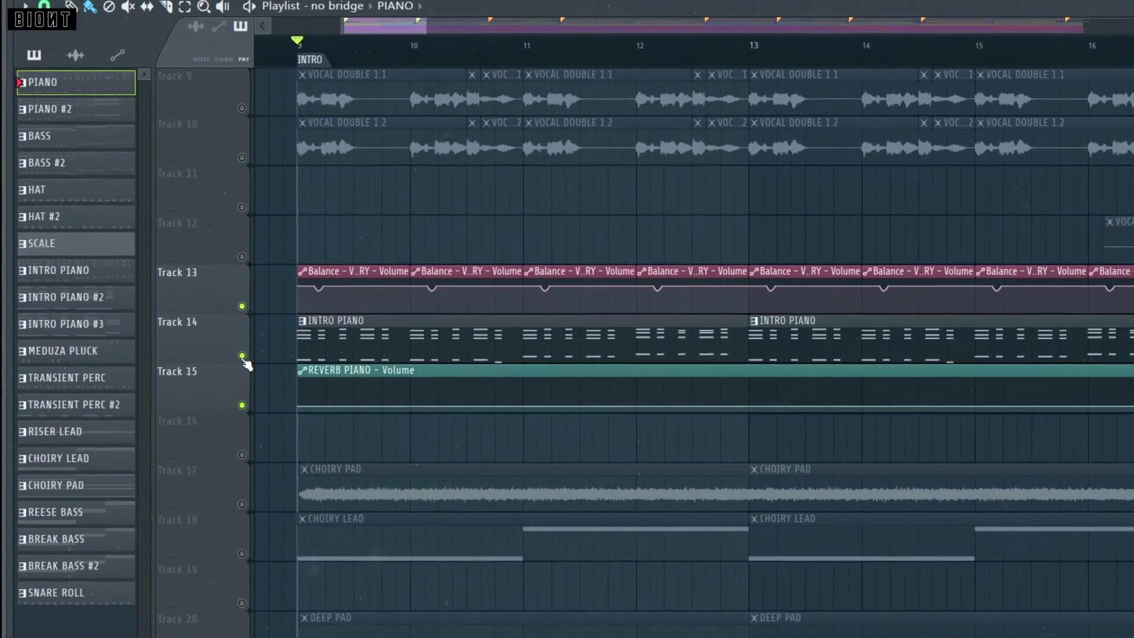
right_click(242, 357)
Solo the CHOIRY PAD, CHOIRY LEAD, DEEP PAD and MARIMBA tracks together, play them from INTRO, and unmute all tracks
scroll(724, 345, "down", 5)
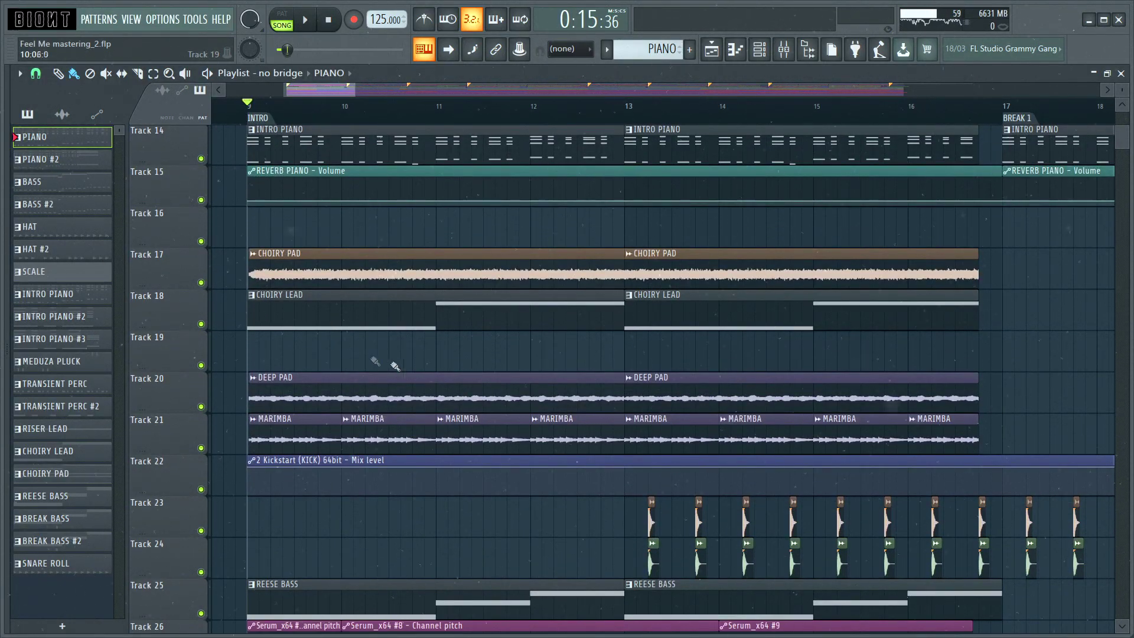
right_click(202, 283)
left_click(201, 324)
left_click(201, 406)
left_click(202, 448)
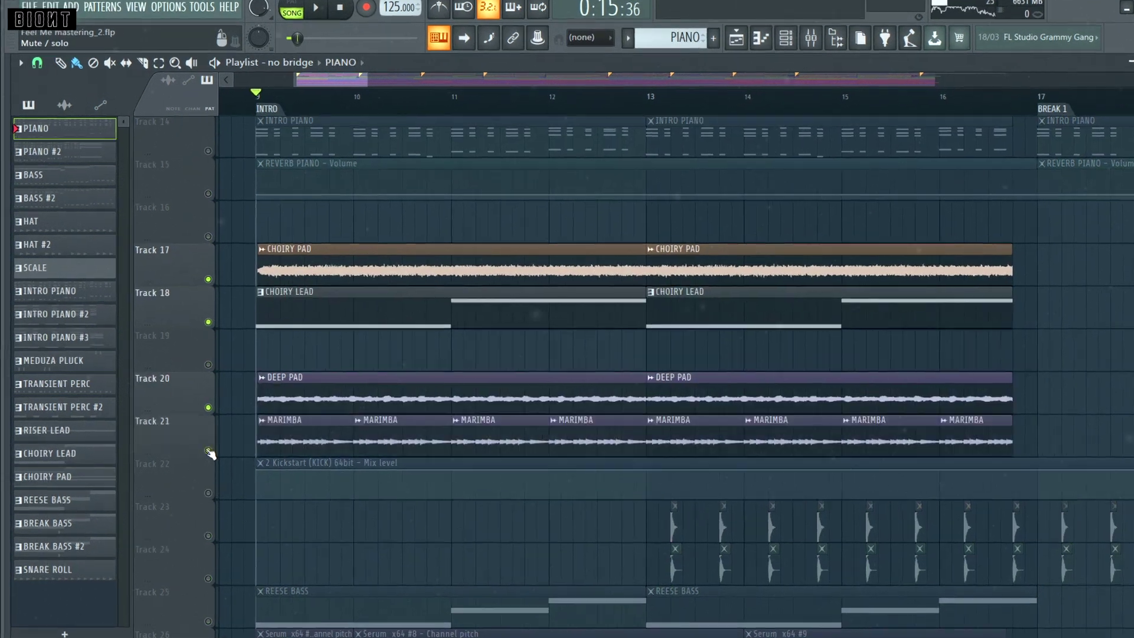
key("space")
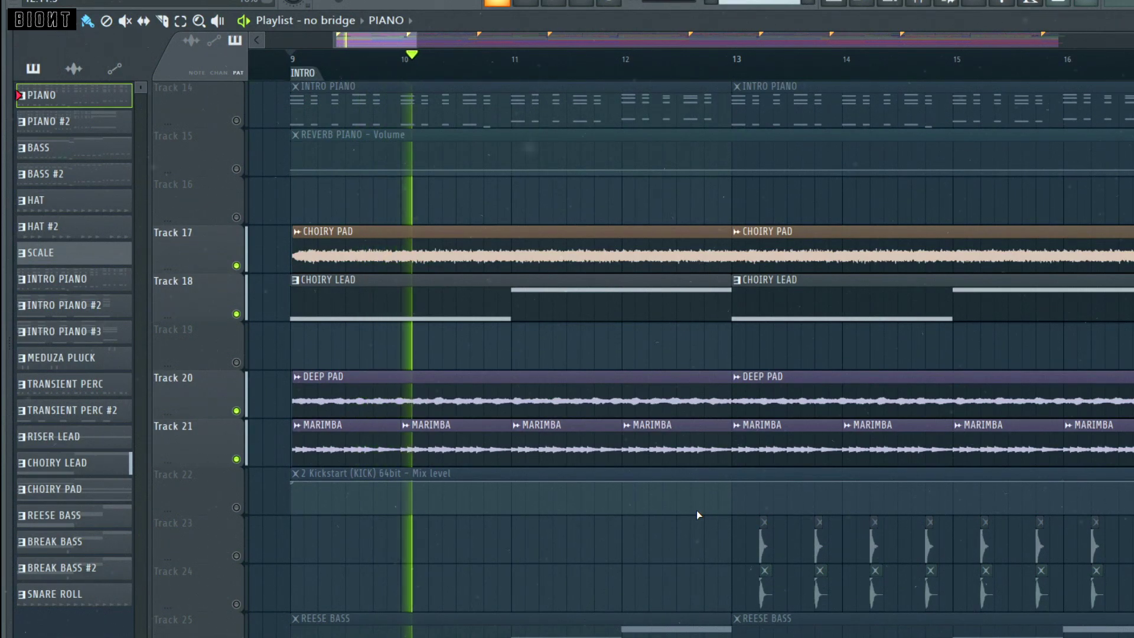
key("space")
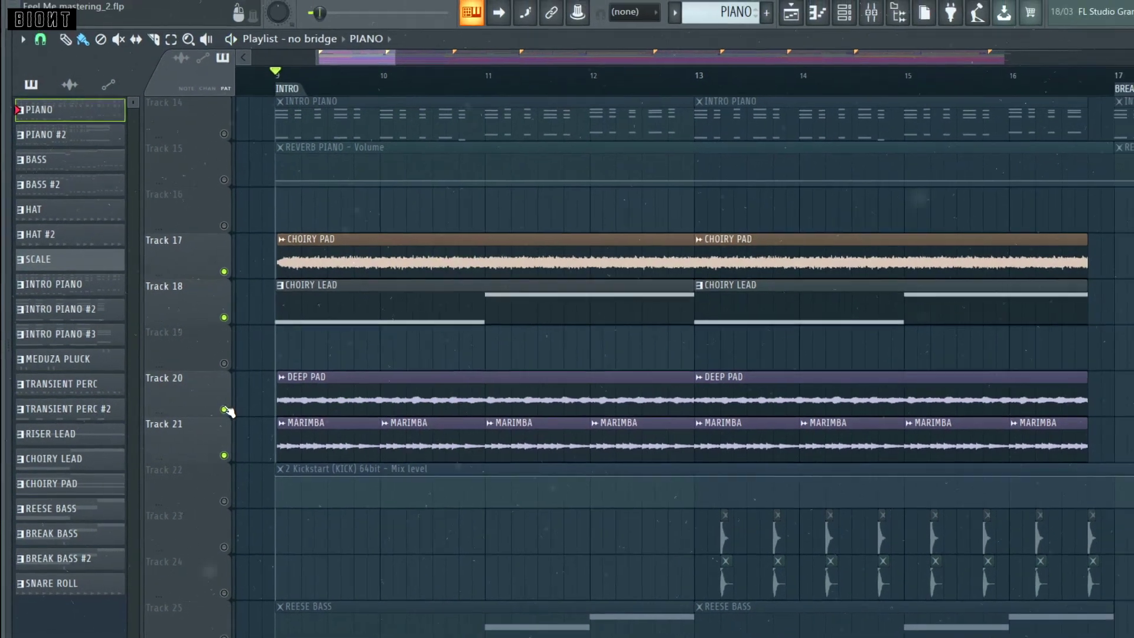
right_click(237, 411)
Audition the REESE BASS on Track 25 in solo from INTRO, and unmute all tracks
scroll(639, 345, "down", 3)
scroll(546, 351, "down", 3)
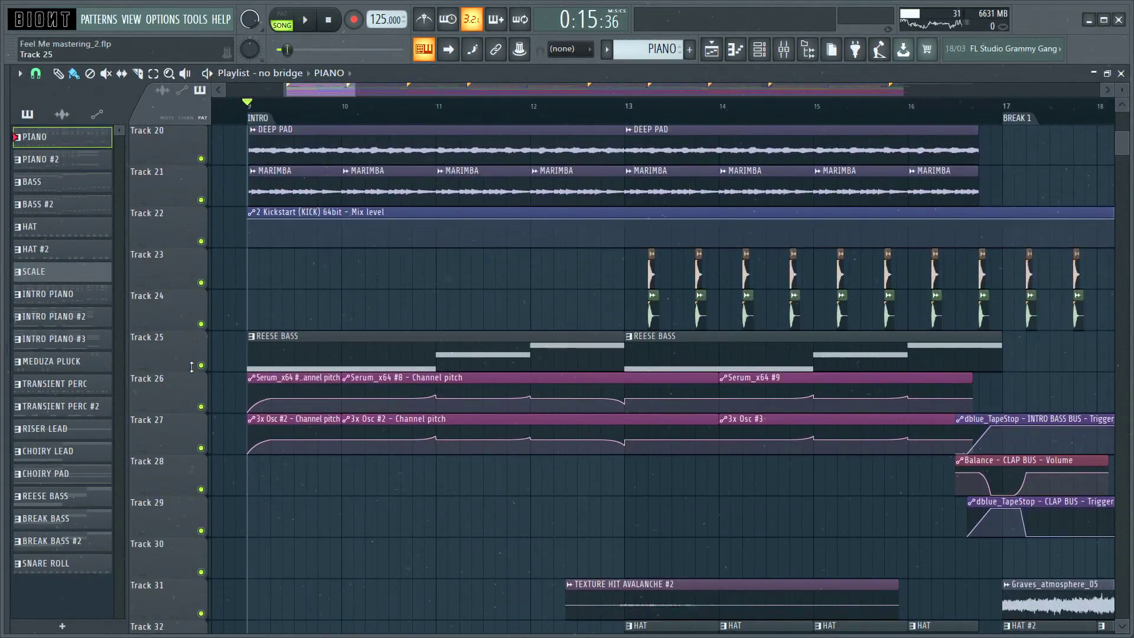
right_click(202, 365)
key("space")
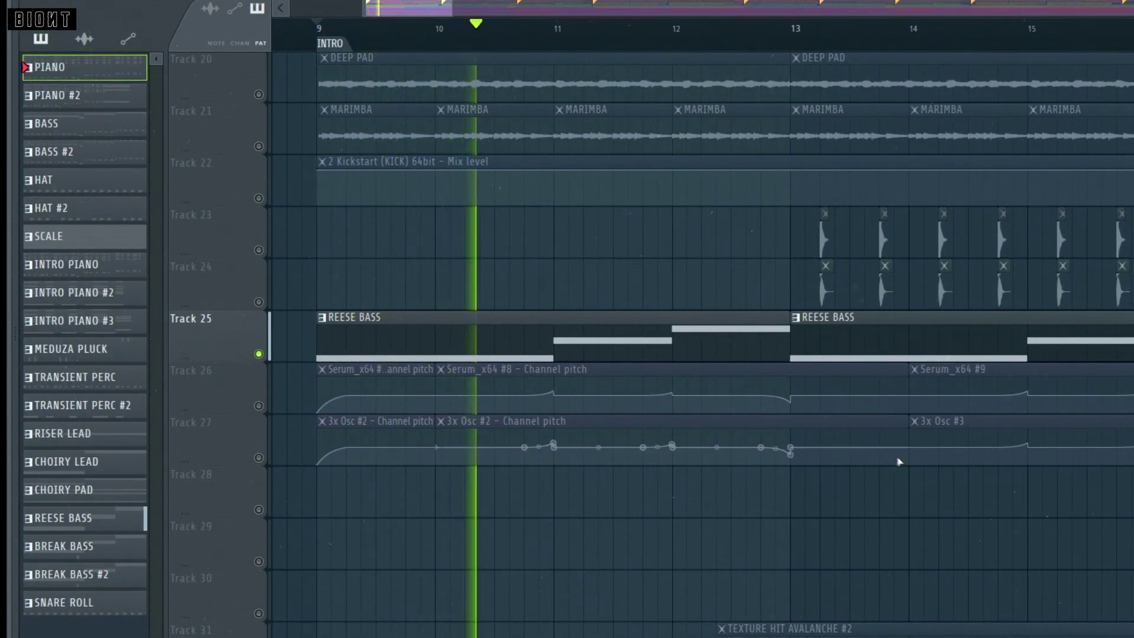
key("space")
right_click(259, 354)
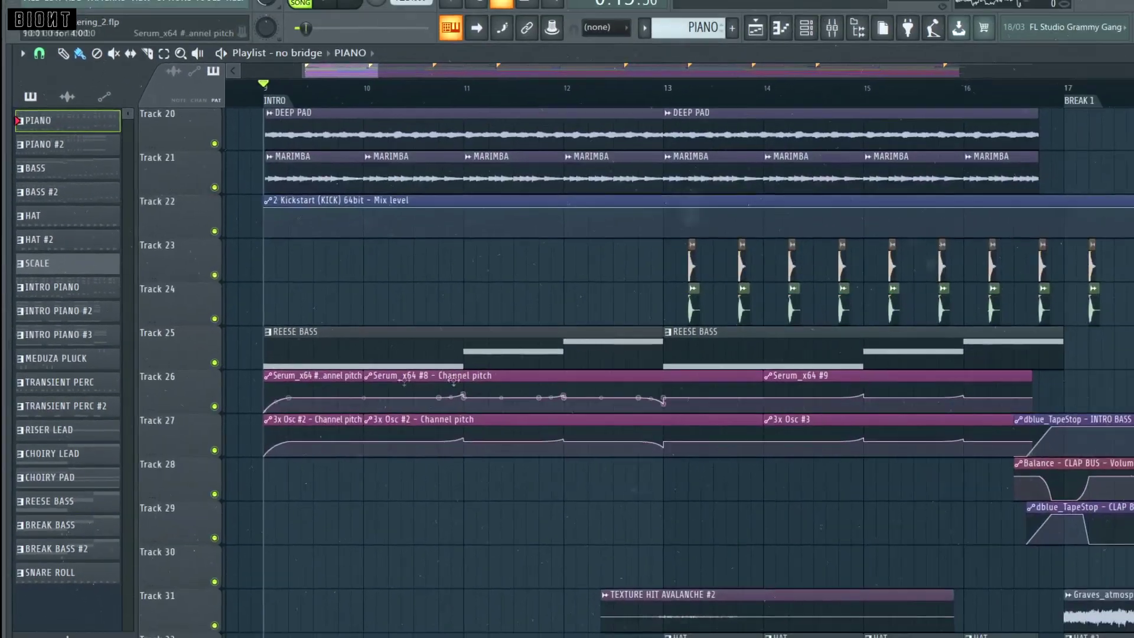
Examine the intro's pitch automation, texture hits, hats, effects and ambience clips on the tracks below the REESE BASS
scroll(850, 372, "down", 5)
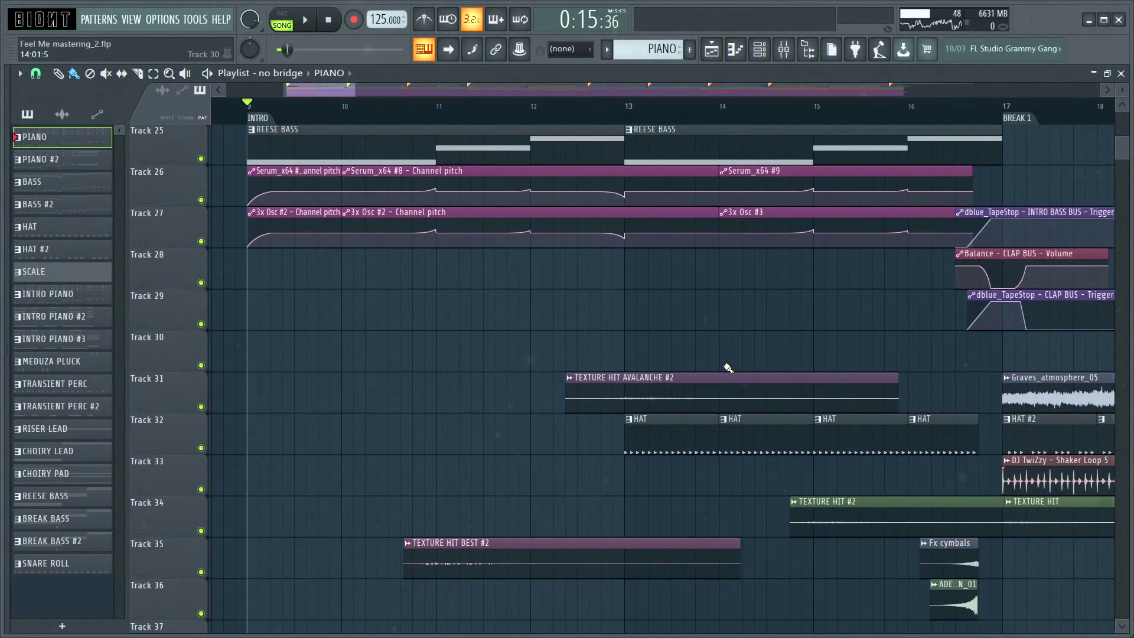
scroll(369, 278, "down", 3)
scroll(377, 277, "up", 5)
left_click_drag(470, 281, 448, 304)
scroll(523, 455, "down", 4)
mouse_move(441, 477)
left_mouse_down()
mouse_move(646, 491)
mouse_move(407, 491)
mouse_move(443, 479)
left_mouse_up()
scroll(444, 455, "down", 5)
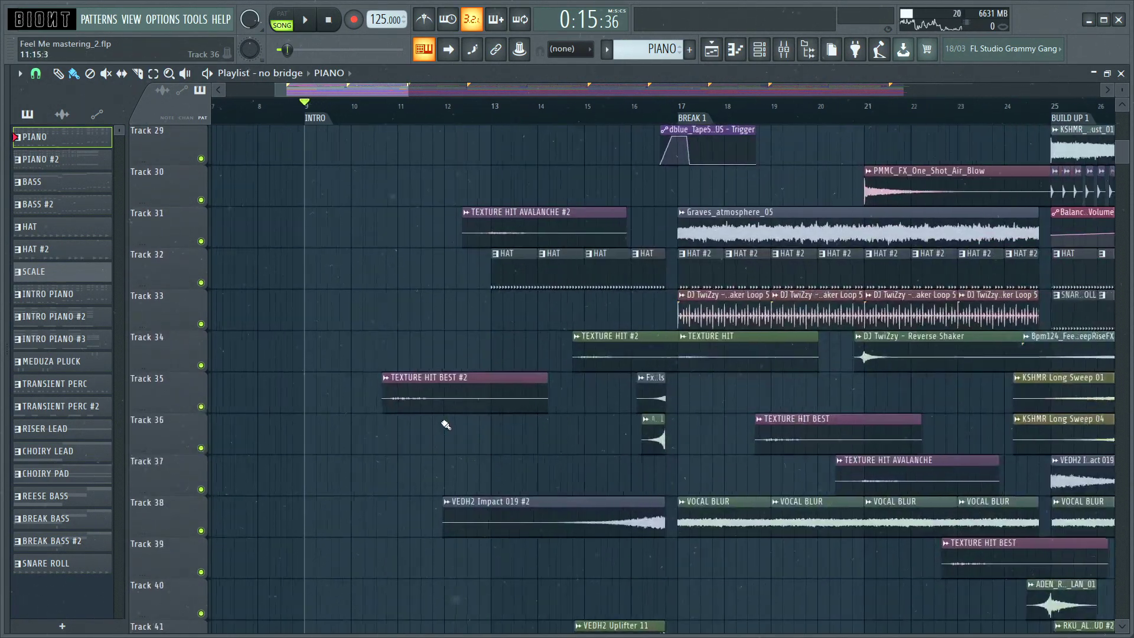
scroll(496, 385, "down", 6)
scroll(455, 342, "down", 5)
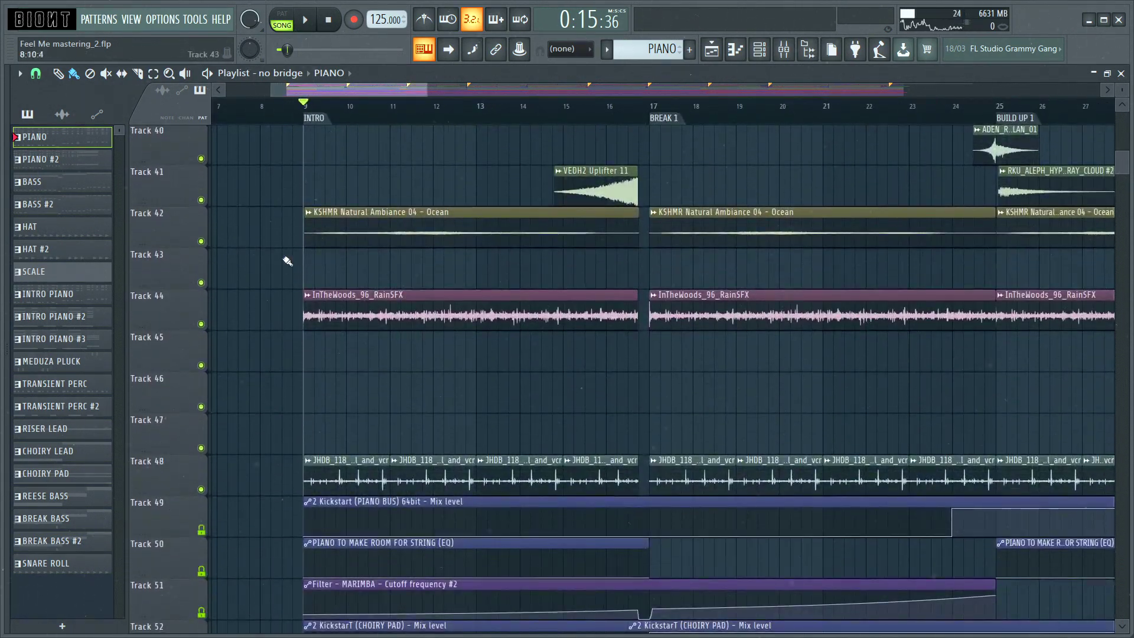
Audition the ocean, rain and vinyl ambience on Tracks 42, 44 and 48 in solo from INTRO, and unmute all tracks
right_click(202, 241)
left_click(201, 324)
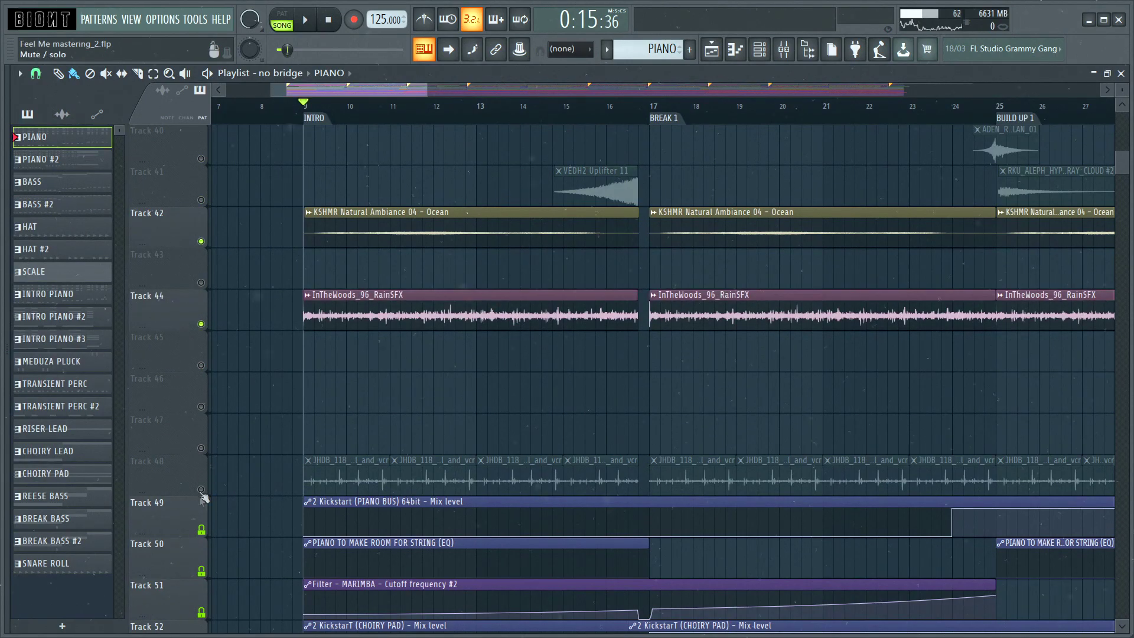
left_click(201, 489)
key("space")
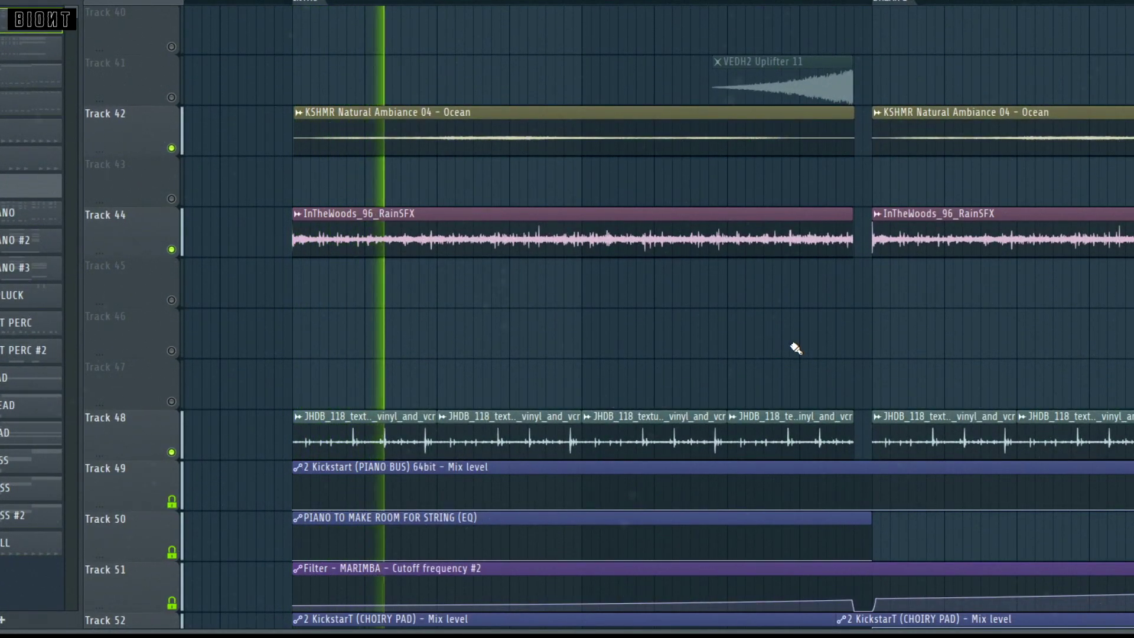
key("space")
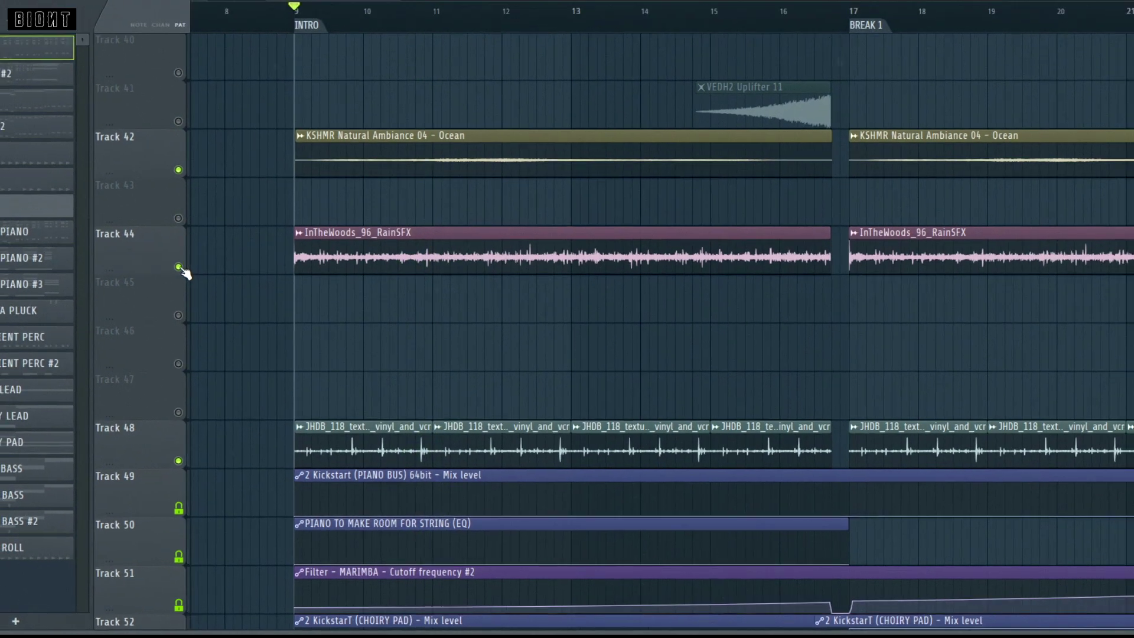
right_click(171, 249)
Select the vocal clips on Tracks 6 to 12 across bars 17 to 20 of BREAK 1, and clear the selection
scroll(721, 318, "up", 2)
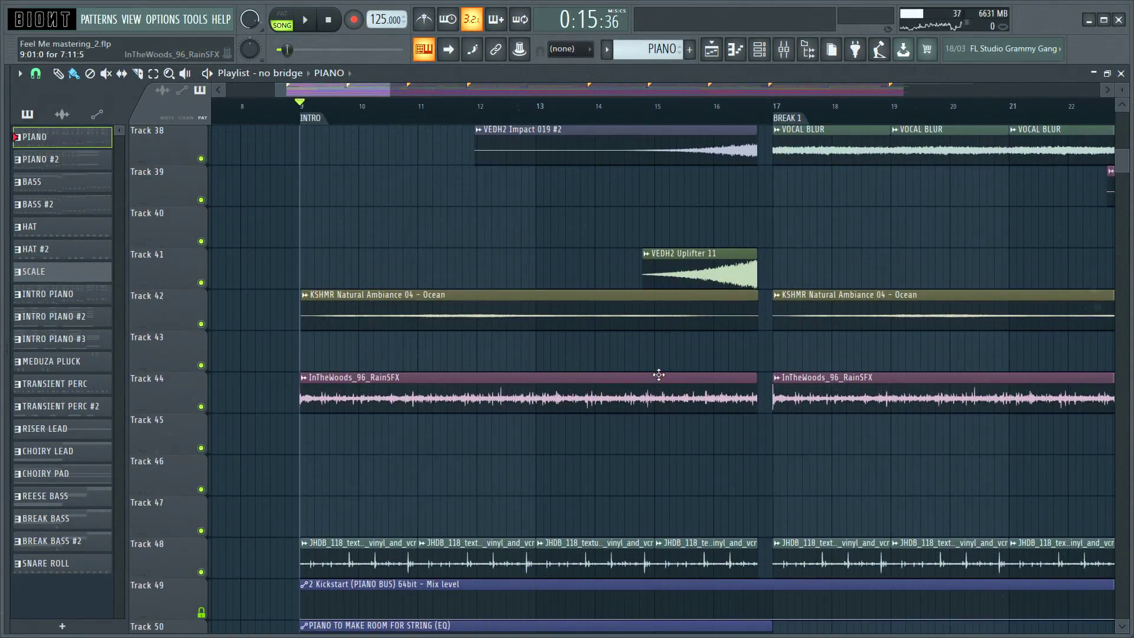
scroll(658, 374, "up", 1)
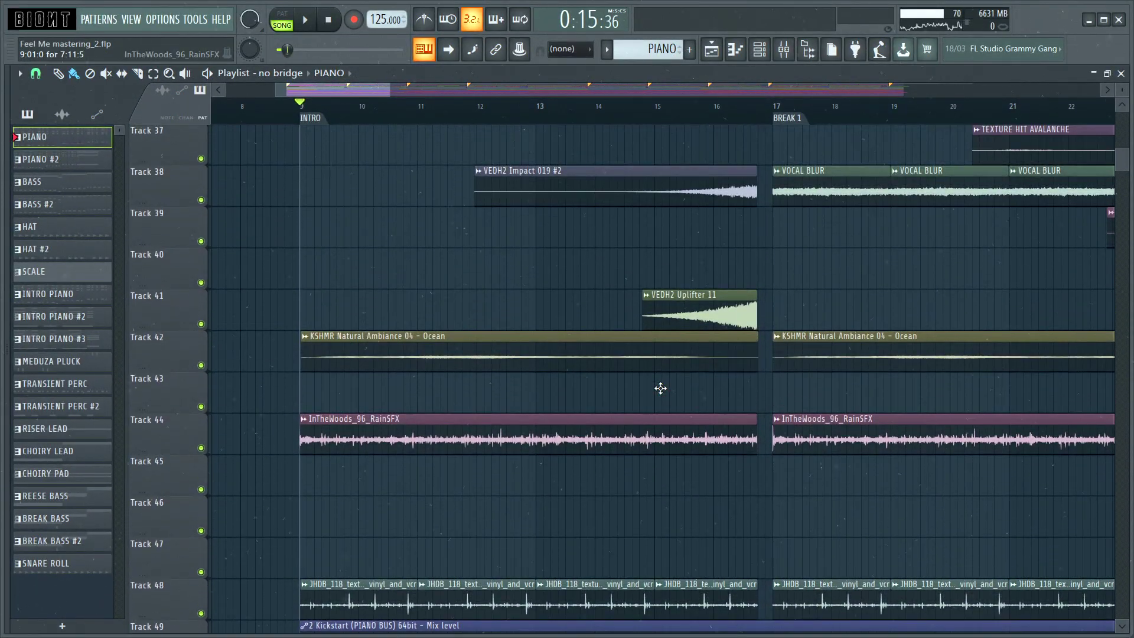
scroll(663, 392, "up", 9)
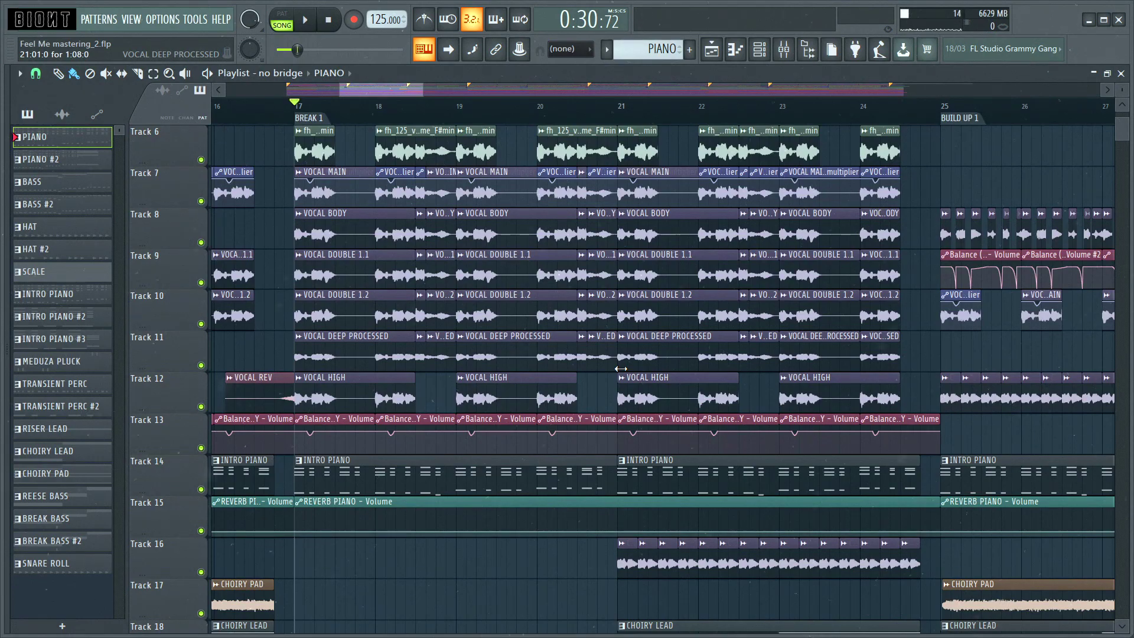
scroll(532, 367, "up", 1)
scroll(309, 183, "up", 2)
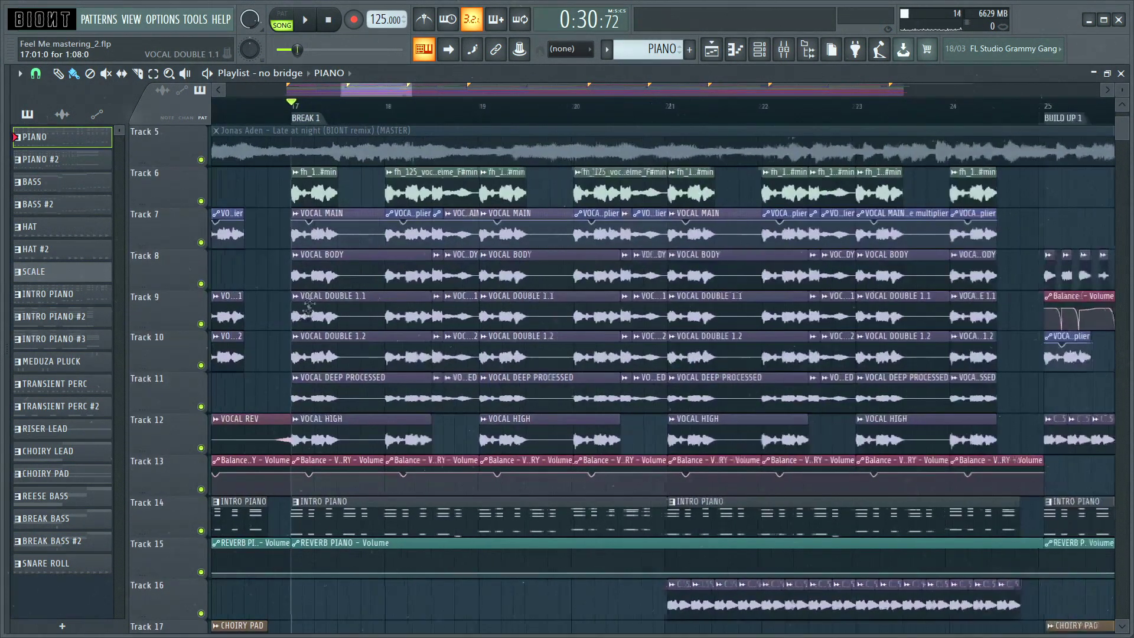
left_click_drag(305, 184, 688, 422)
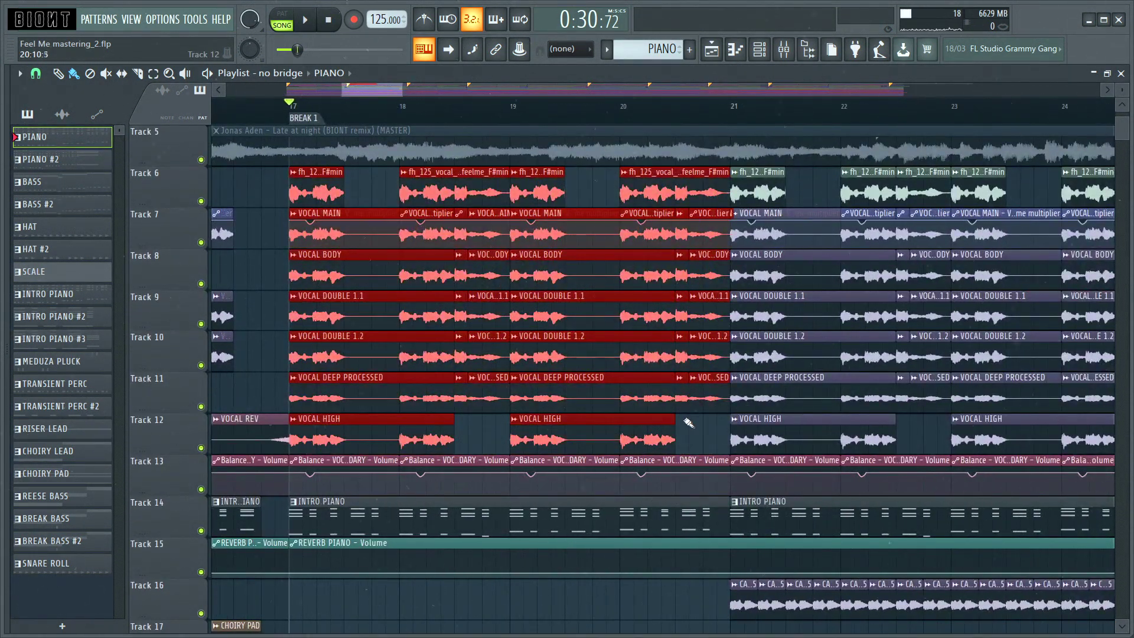
left_click(280, 316)
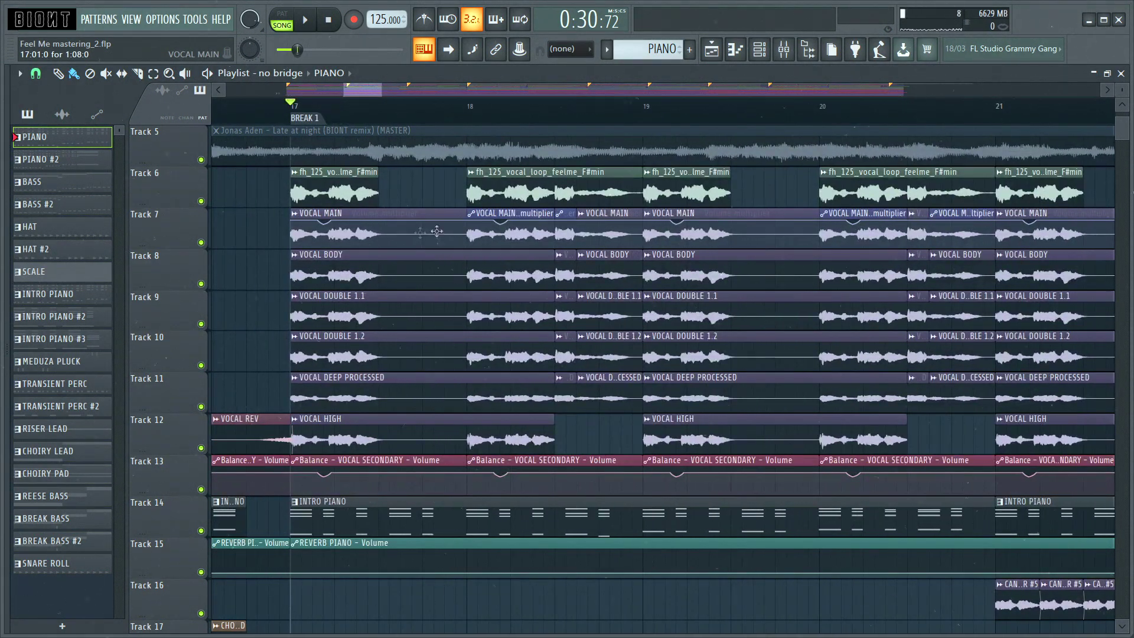
Audition the vocal layers on Tracks 6 to 12 in solo from BREAK 1, and unmute all tracks
key("space")
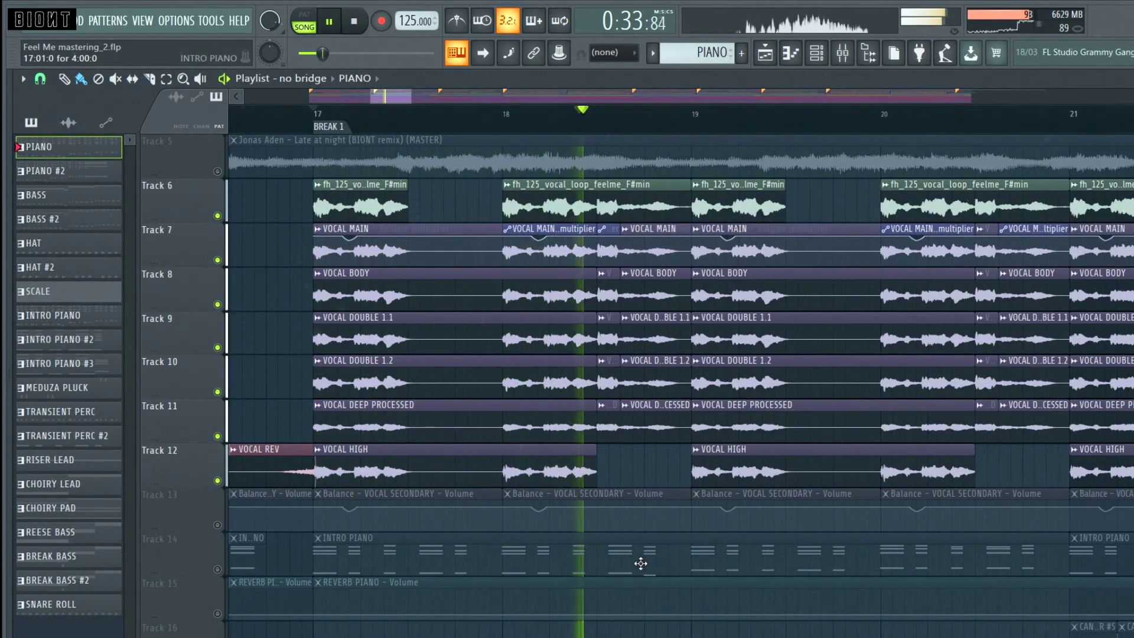
key("space")
right_click(218, 304)
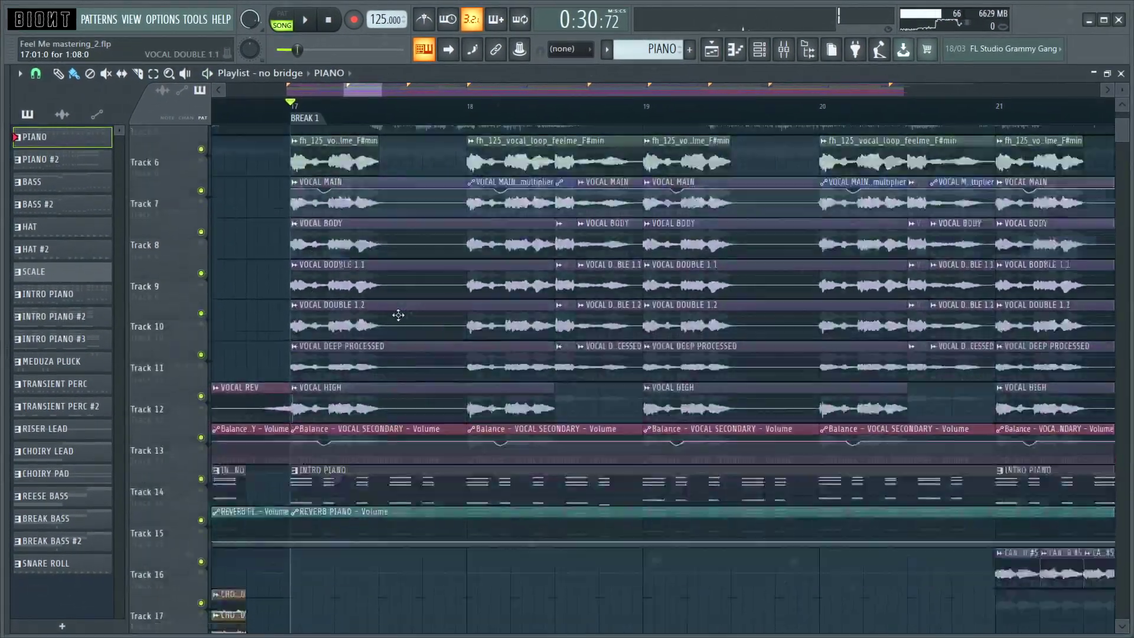
Audition the INTRO PIANO on Track 14 in solo from BREAK 1 with the automation on Tracks 13 and 15, and unmute all tracks
scroll(402, 325, "down", 4)
scroll(352, 319, "down", 3)
scroll(330, 298, "up", 2)
right_click(201, 323)
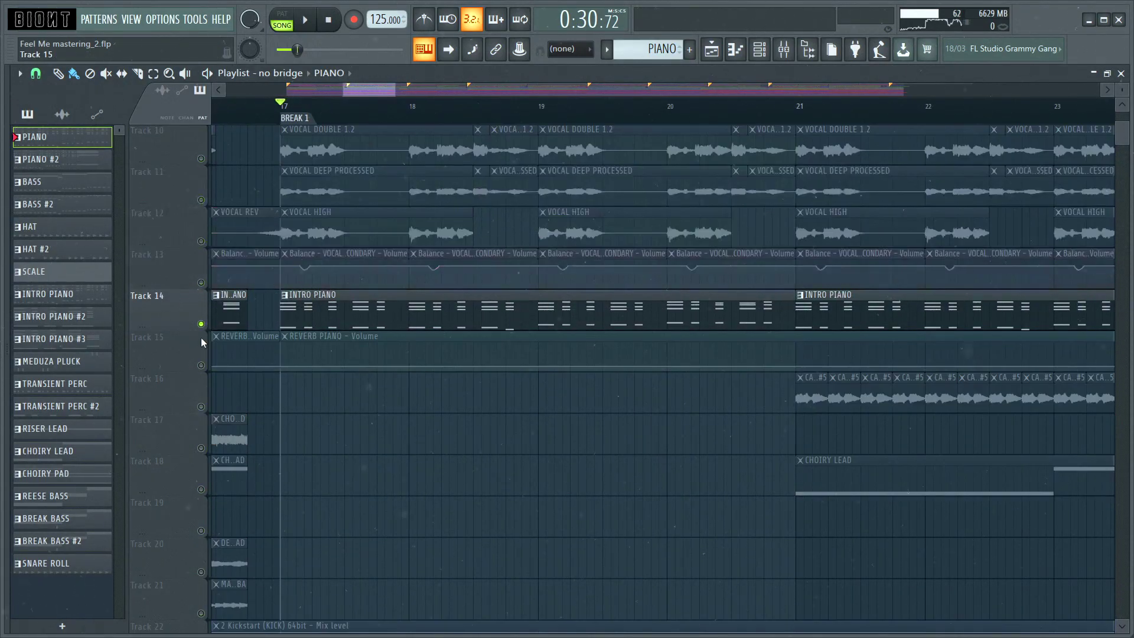
key("space")
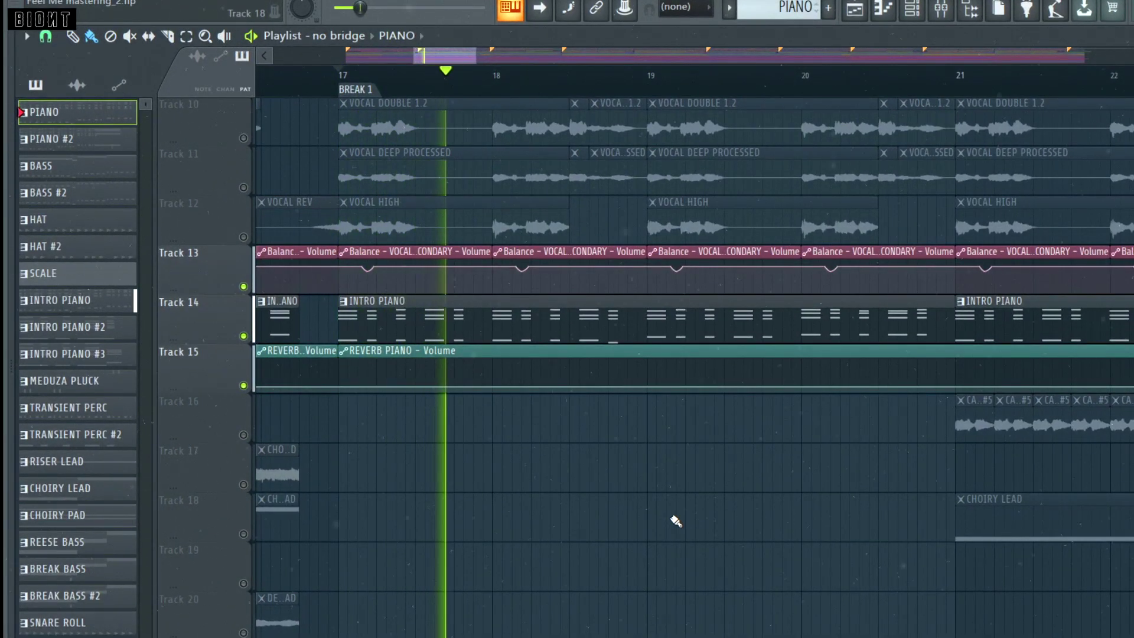
key("space")
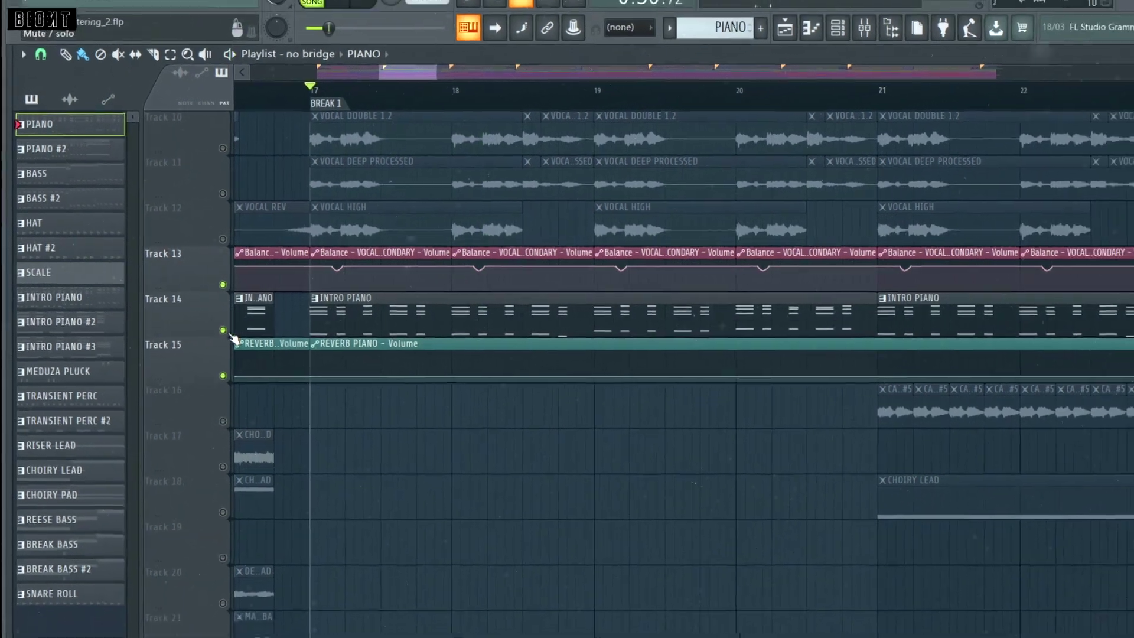
right_click(224, 331)
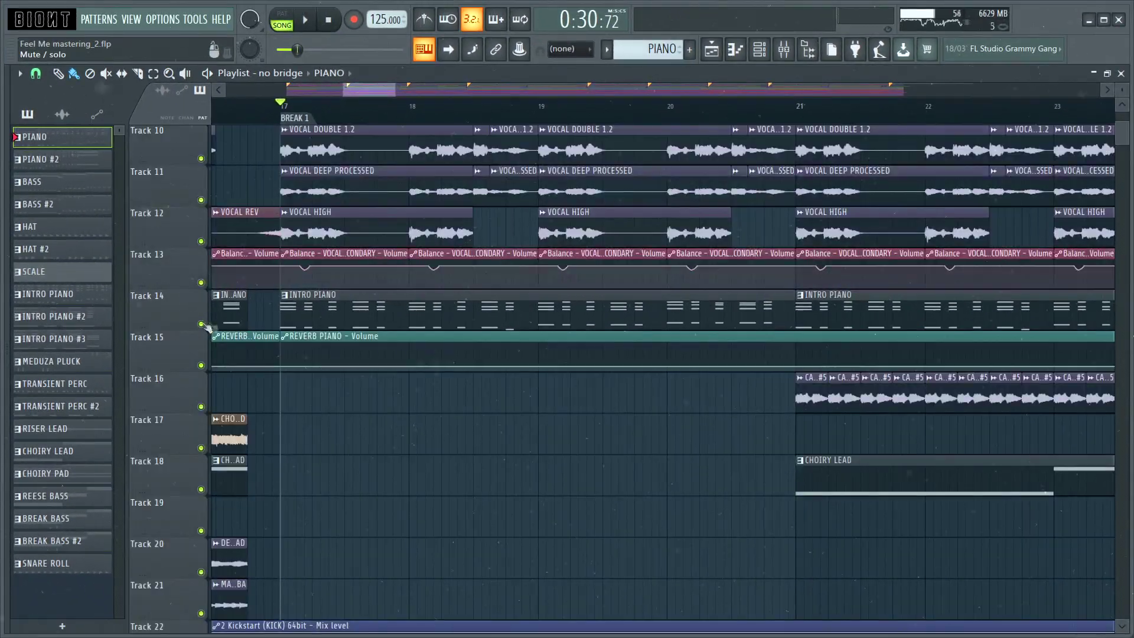
Play VOCAL BLUR and the ocean ambience in solo from BREAK 1, including the texture hits on Tracks 34, 36 and 37
scroll(371, 339, "down", 7)
scroll(373, 342, "down", 4)
scroll(464, 393, "up", 1)
scroll(453, 370, "down", 2)
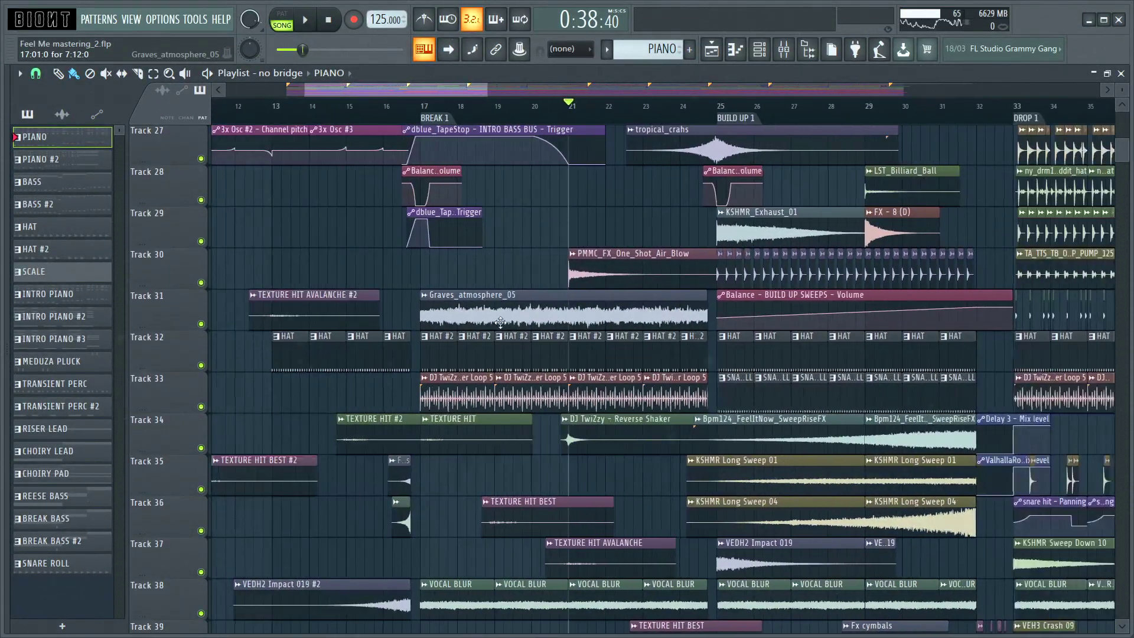
scroll(500, 323, "up", 2)
scroll(555, 298, "down", 6)
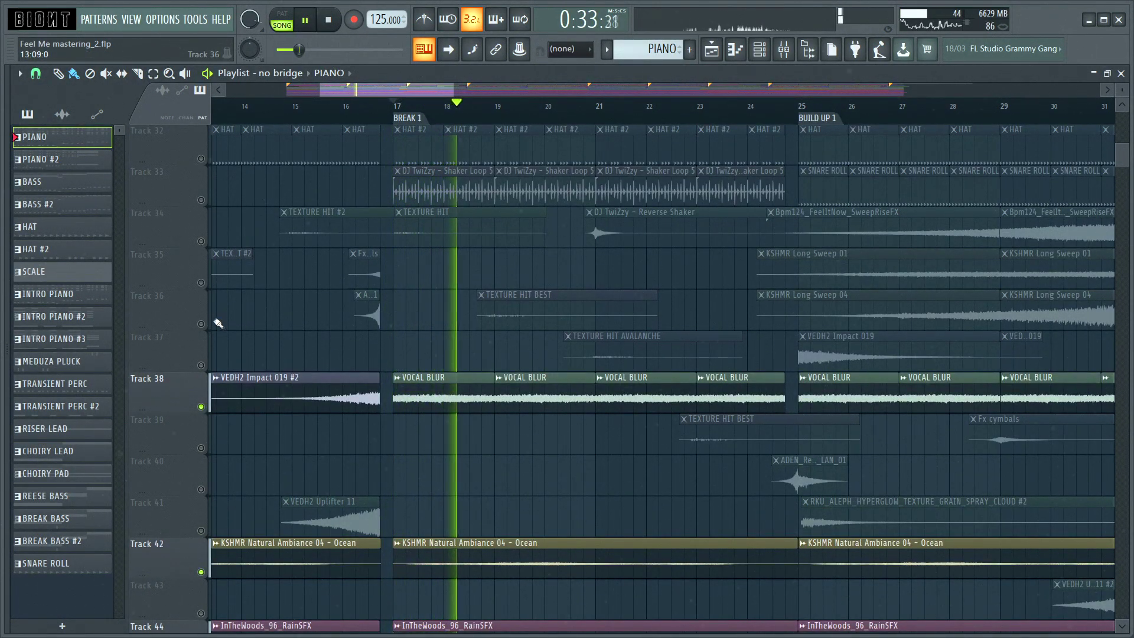
left_click(201, 324)
left_click(201, 241)
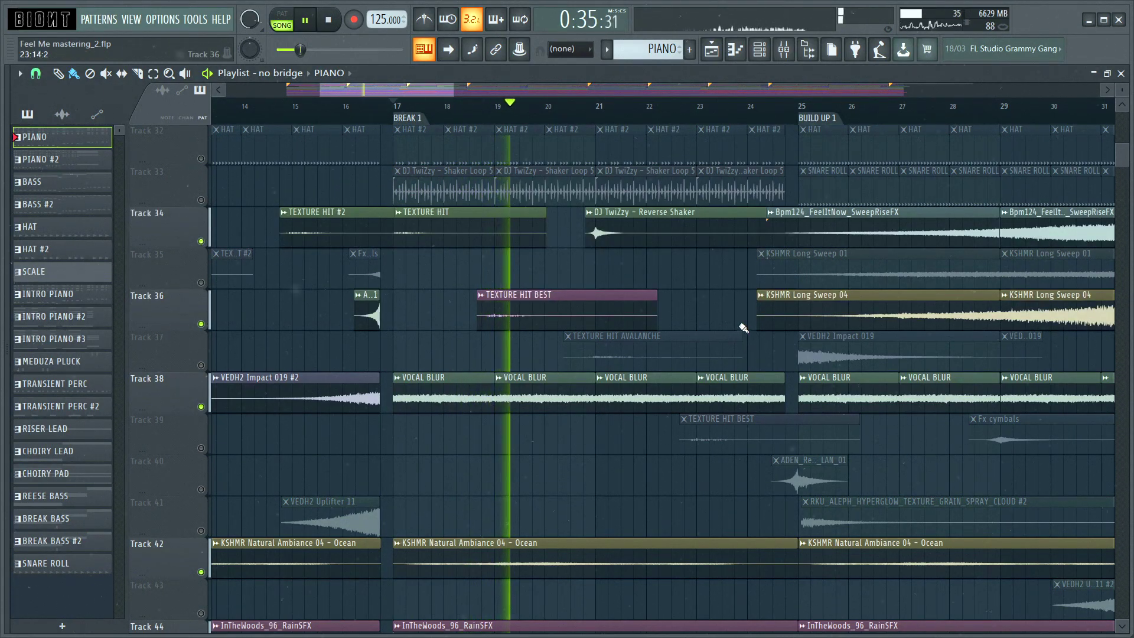
left_click(202, 364)
Include Graves_atmosphere_05 on Track 31 in the soloed playback, stop it, and unmute all tracks
scroll(821, 358, "up", 2)
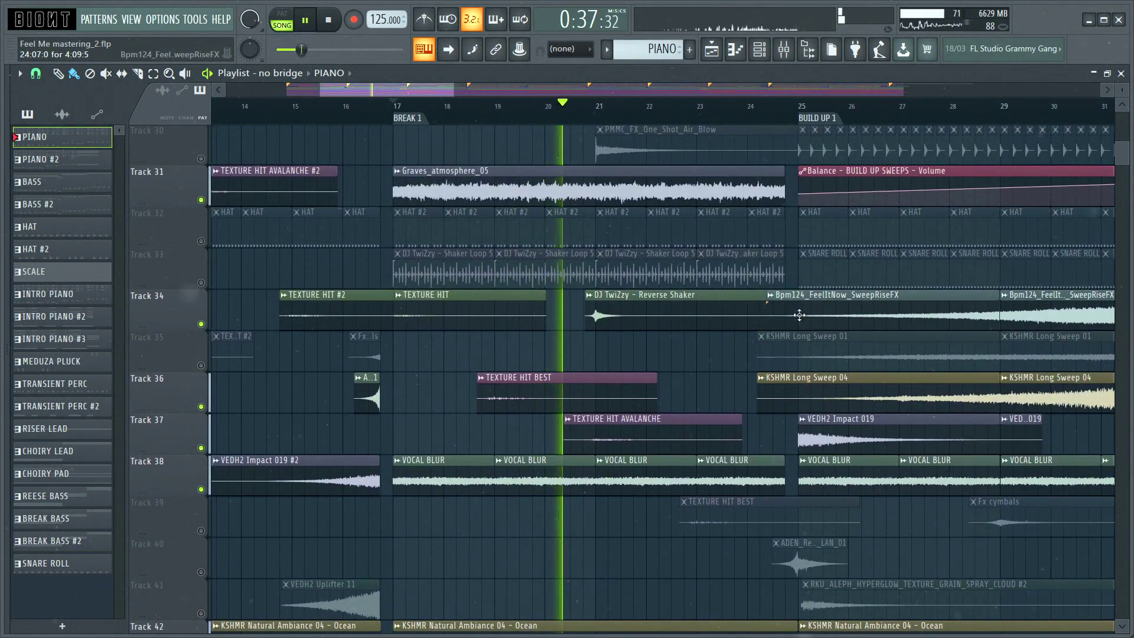
scroll(821, 358, "up", 1)
scroll(821, 358, "up", 1)
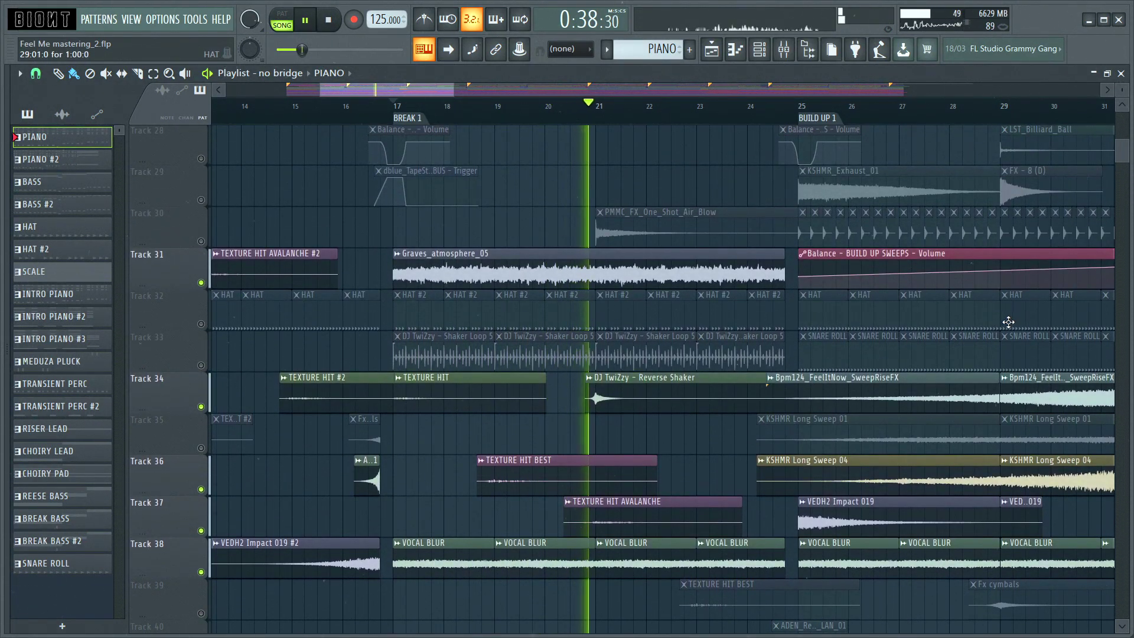
key("space")
right_click(201, 283)
right_click(202, 283)
Examine the BUILD UP 1 arrangement, covering its vocal chops, INTRO PIANO, CHOIRY PAD, CHOIRY LEAD, BASS #2 and DEEP PAD tracks
scroll(806, 356, "up", 6)
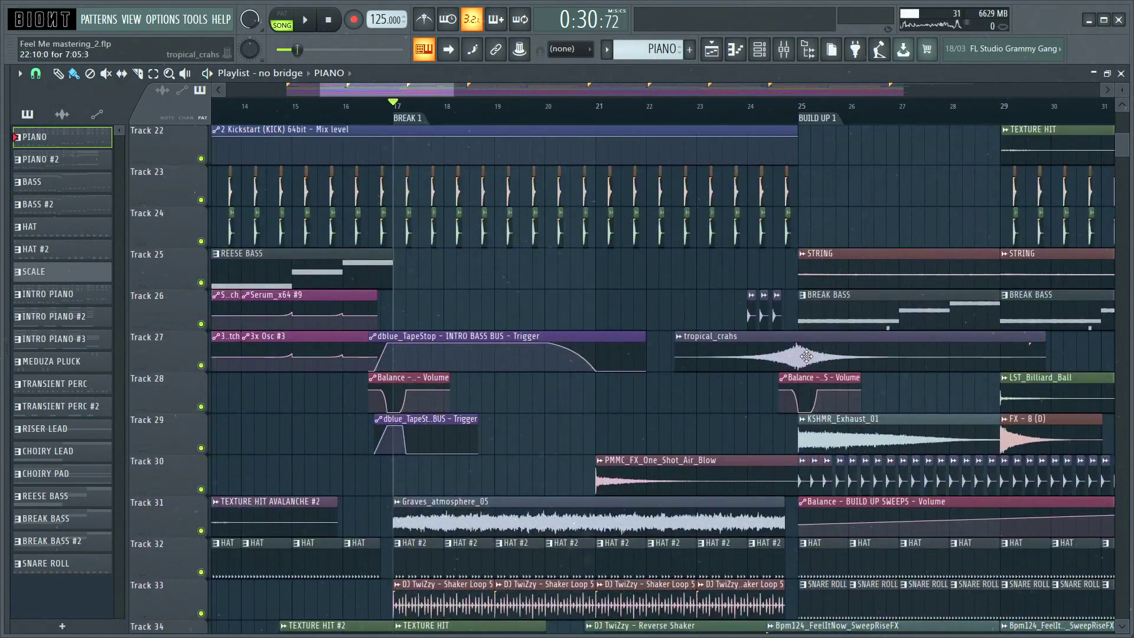
scroll(806, 356, "up", 2)
scroll(829, 374, "up", 3)
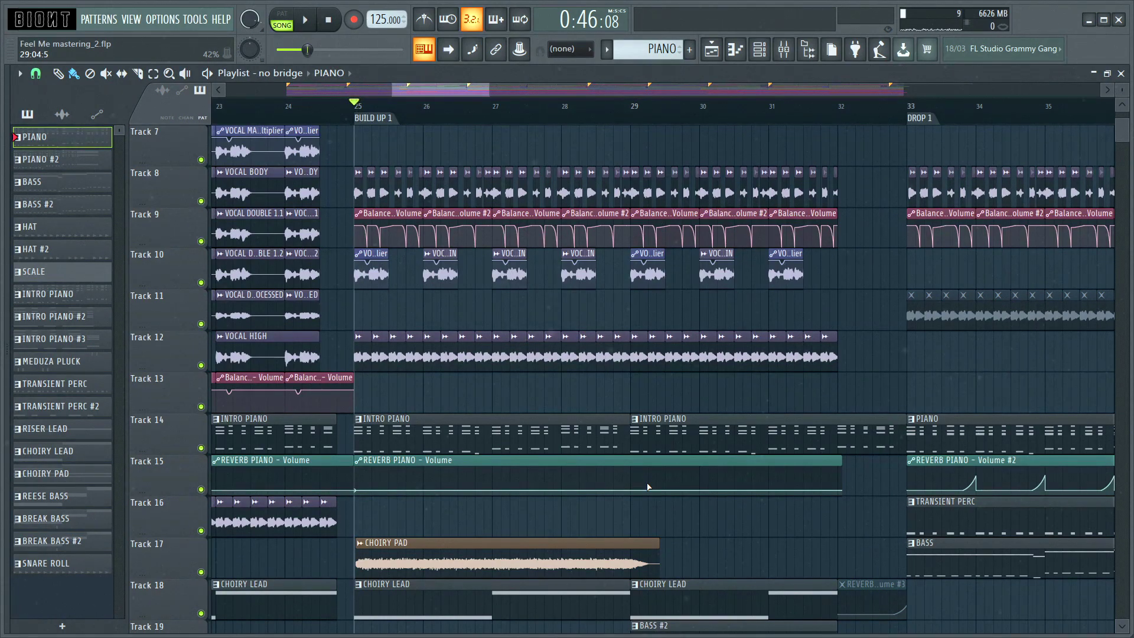
scroll(682, 423, "down", 2)
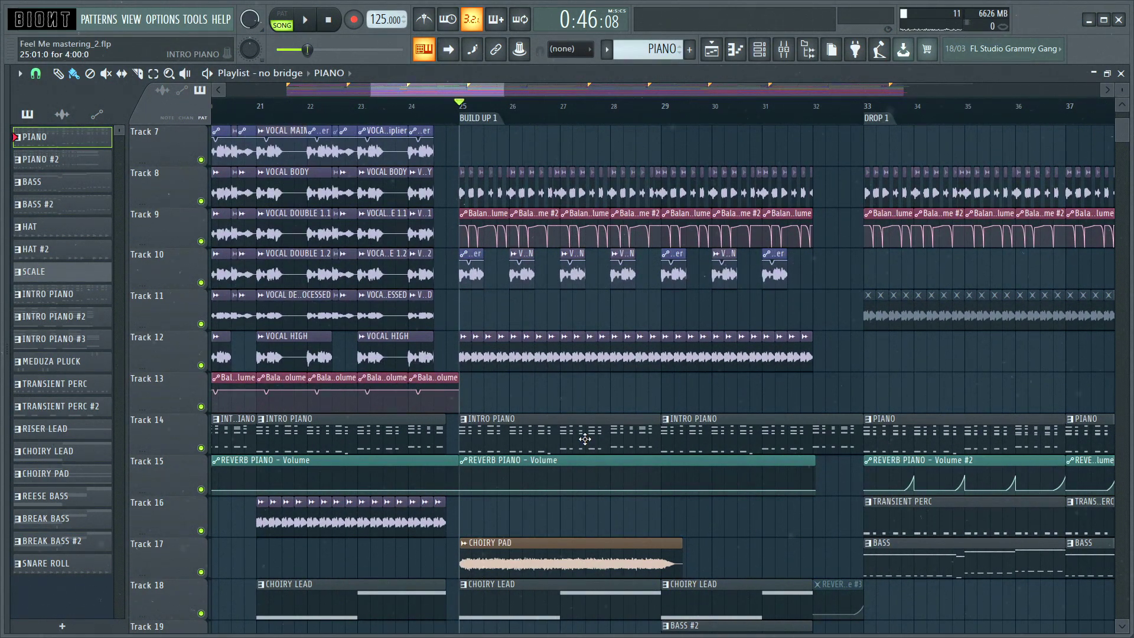
scroll(583, 451, "down", 3)
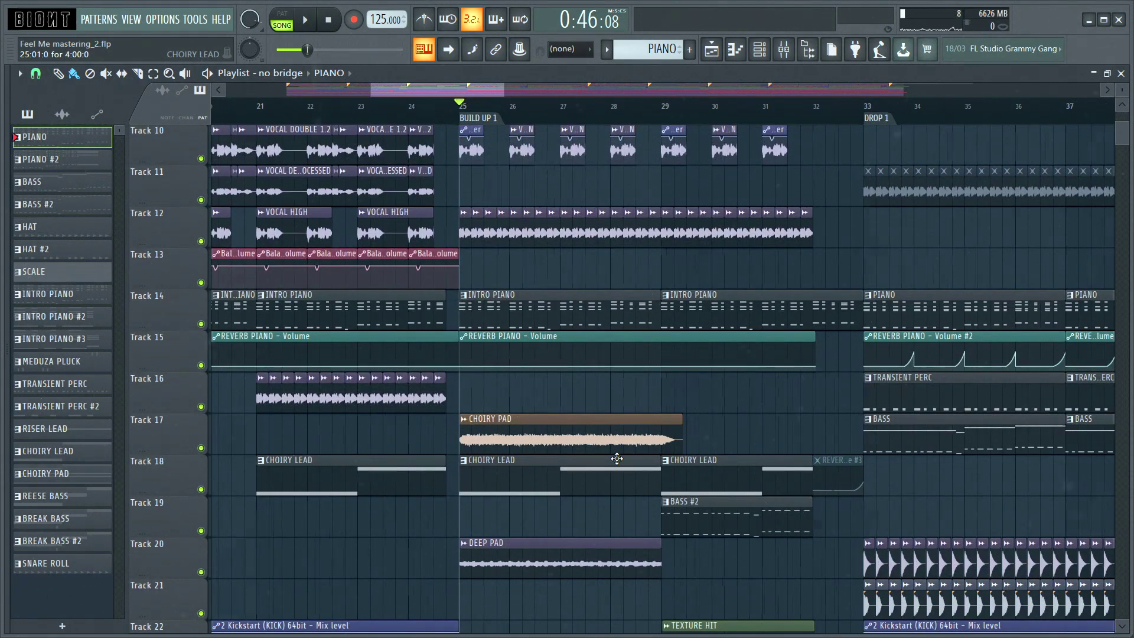
scroll(617, 458, "up", 1)
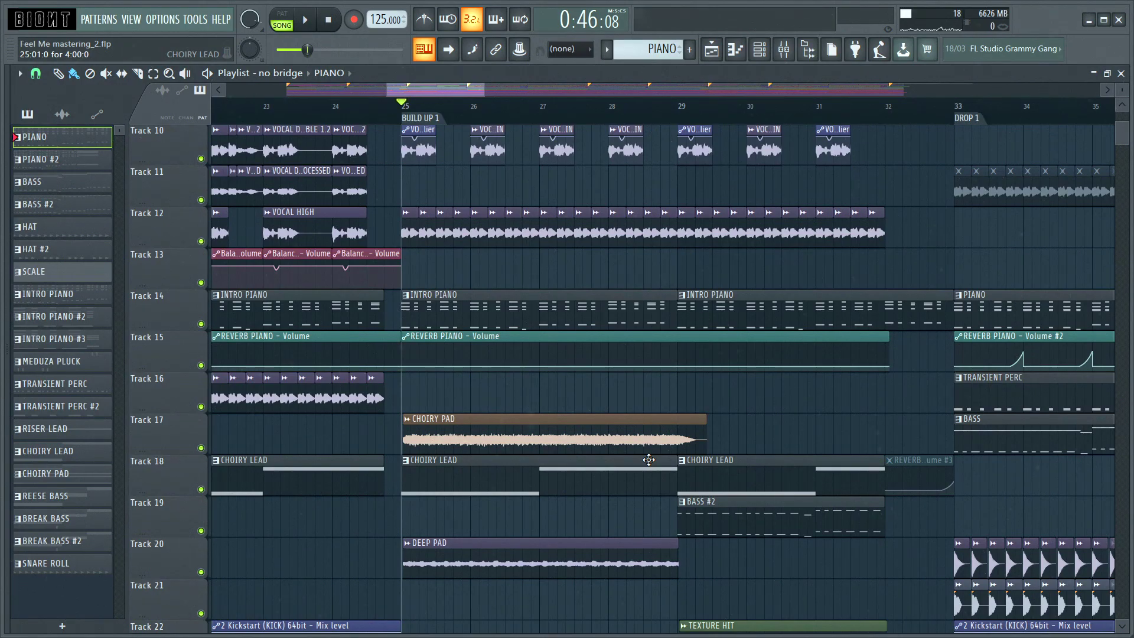
scroll(546, 418, "down", 2)
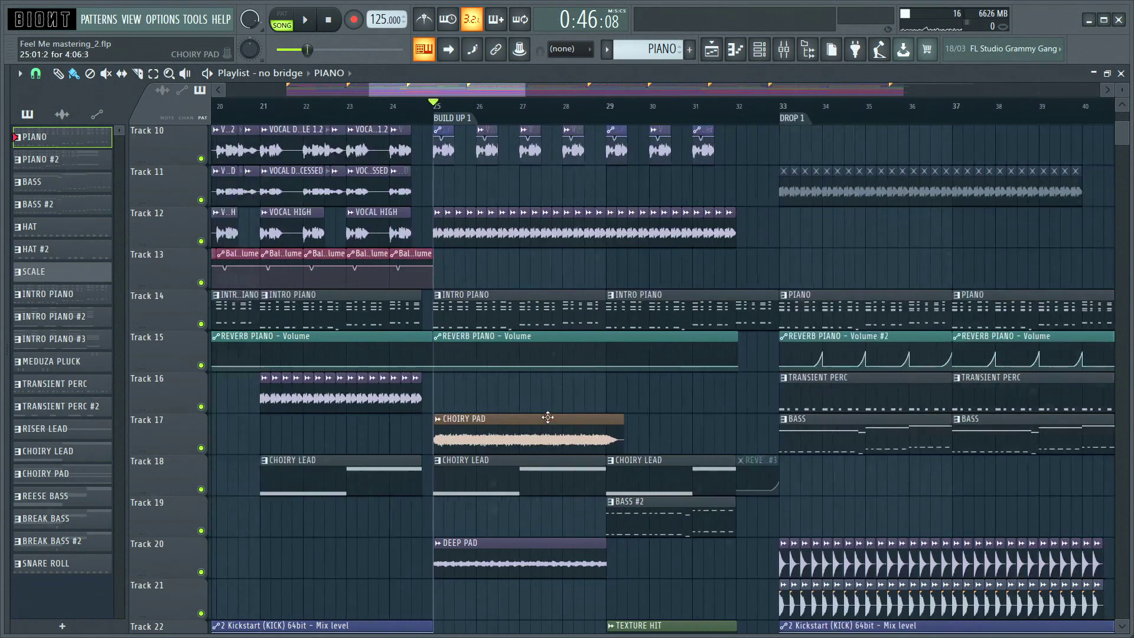
scroll(547, 418, "up", 3)
scroll(640, 433, "down", 2)
scroll(646, 431, "up", 5)
scroll(648, 428, "up", 4)
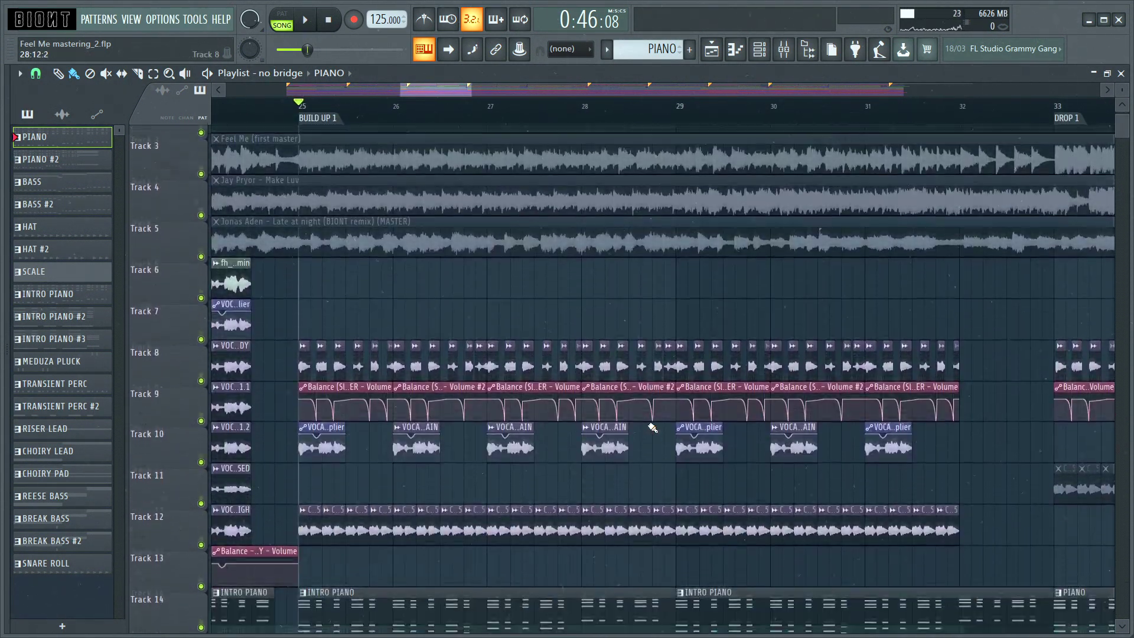
scroll(645, 422, "down", 1)
scroll(445, 339, "up", 1)
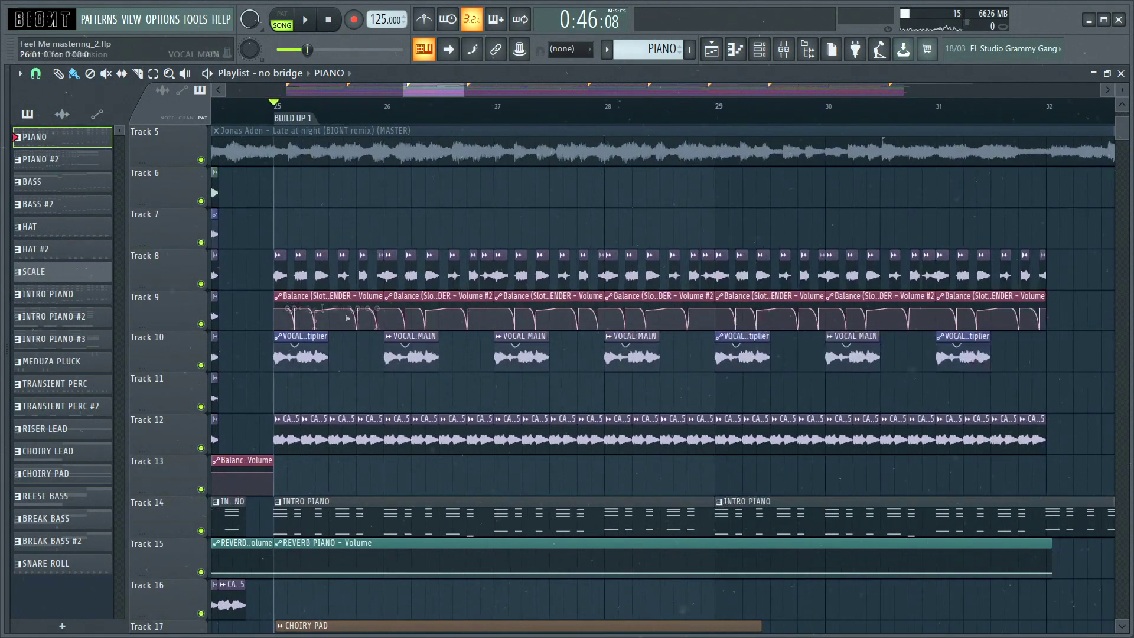
Audition the vocal chops and automation on Tracks 8, 9, 10 and 12 in solo from BUILD UP 1 and bar 29, and unmute all tracks
right_click(201, 284)
left_click(201, 325)
left_click(200, 365)
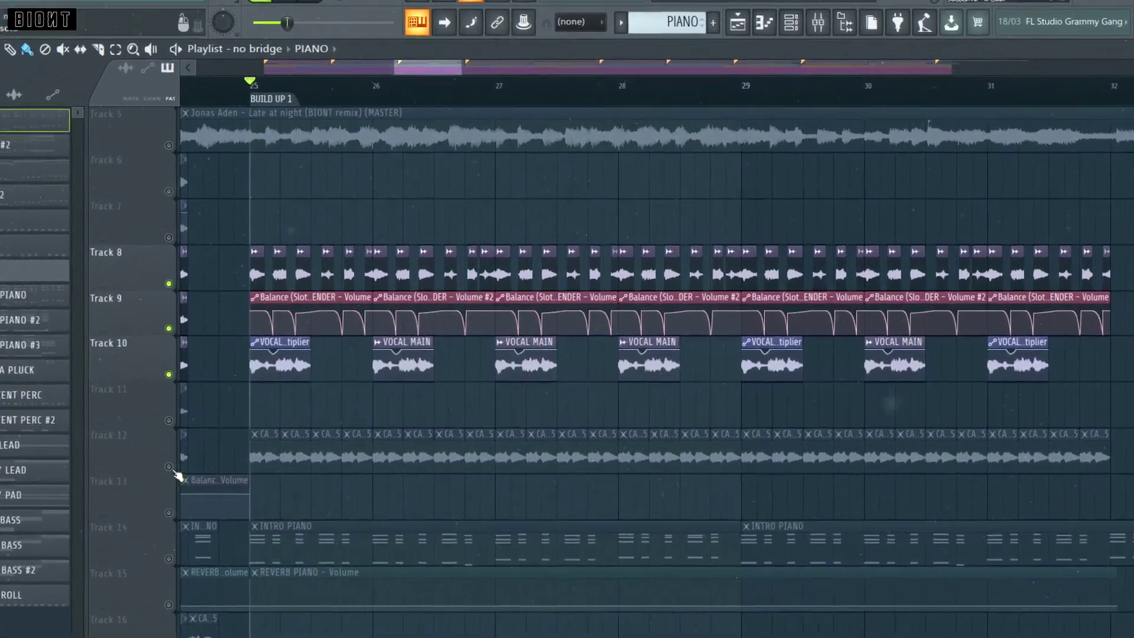
left_click(200, 448)
key("space")
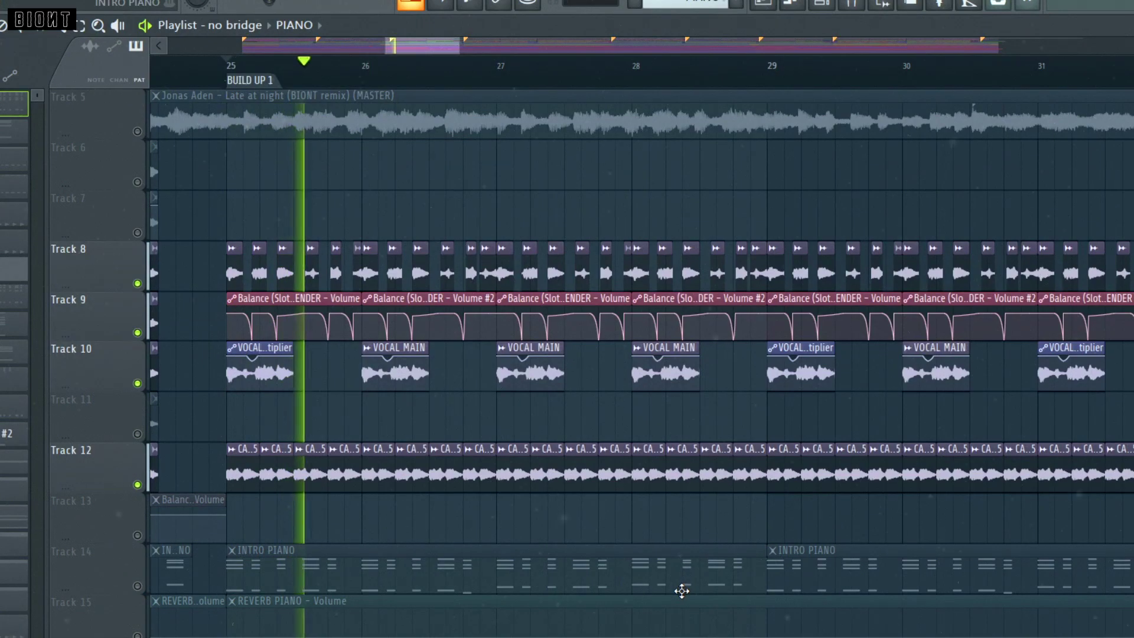
left_click(768, 64)
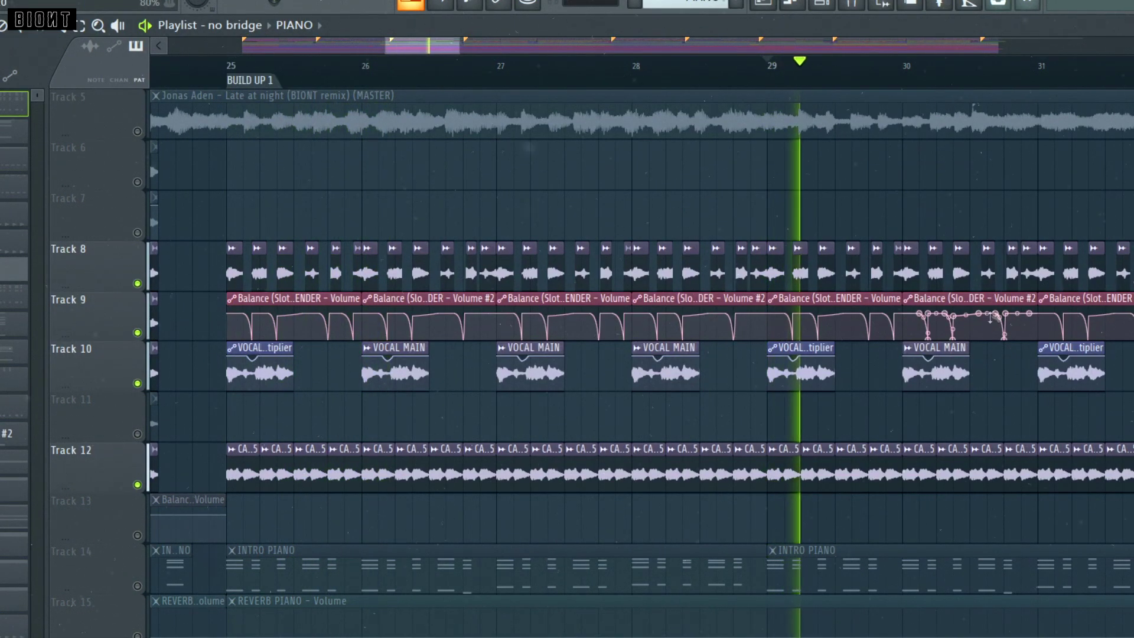
key("space")
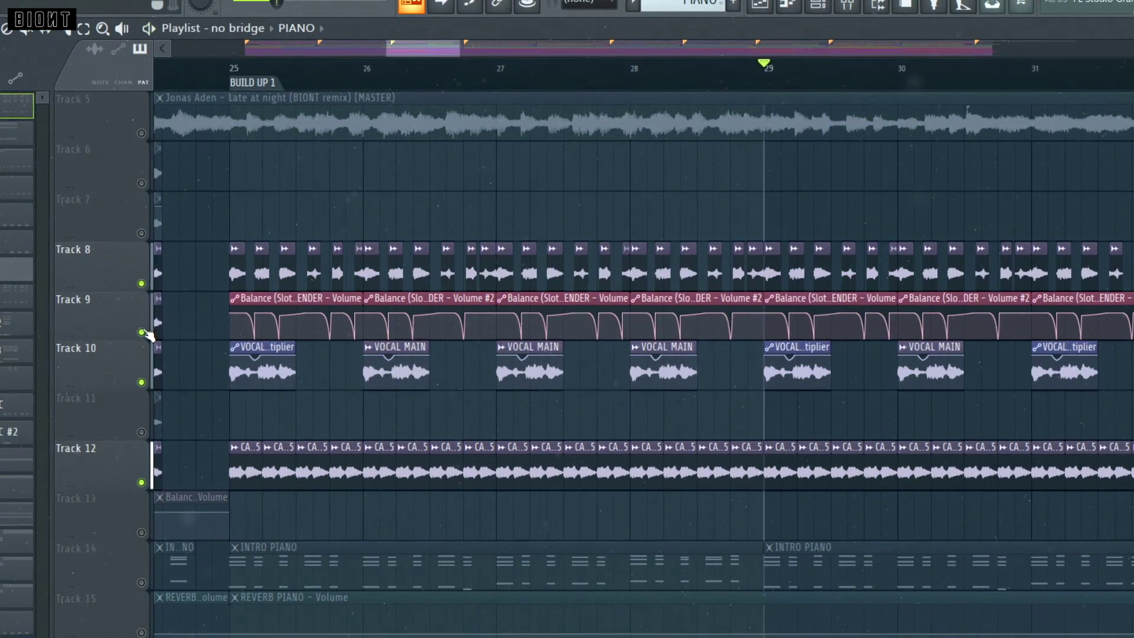
right_click(138, 333)
Play the INTRO PIANO on Track 14 in solo from BUILD UP 1, including its reverb volume automation on Track 15
scroll(732, 353, "down", 2)
scroll(608, 347, "down", 3)
scroll(778, 338, "up", 1)
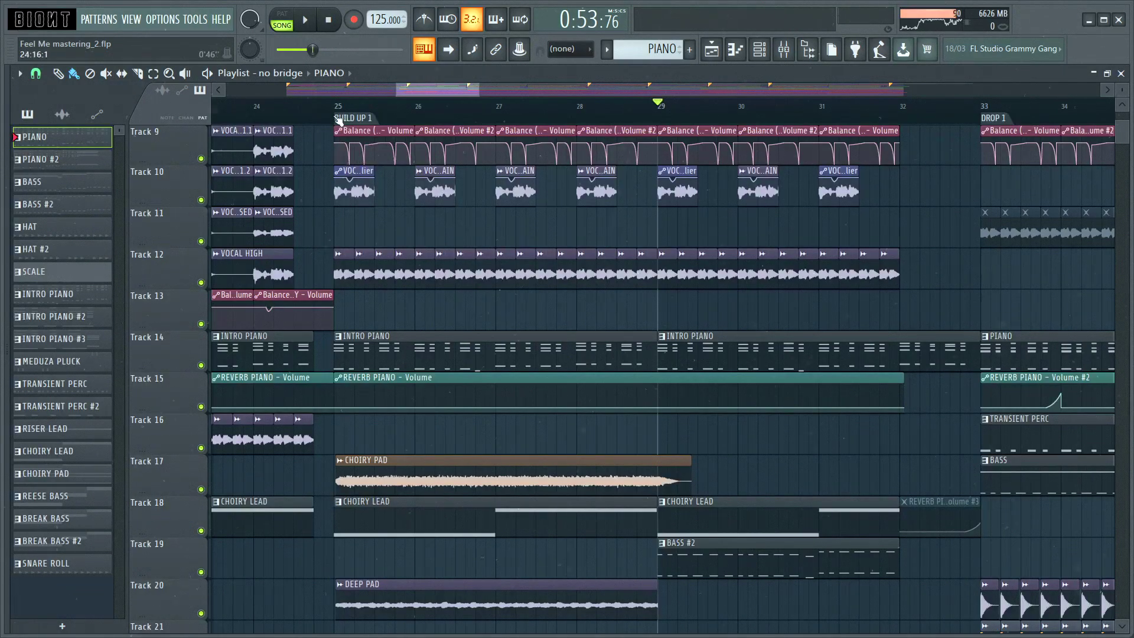
right_click(201, 366)
key("space")
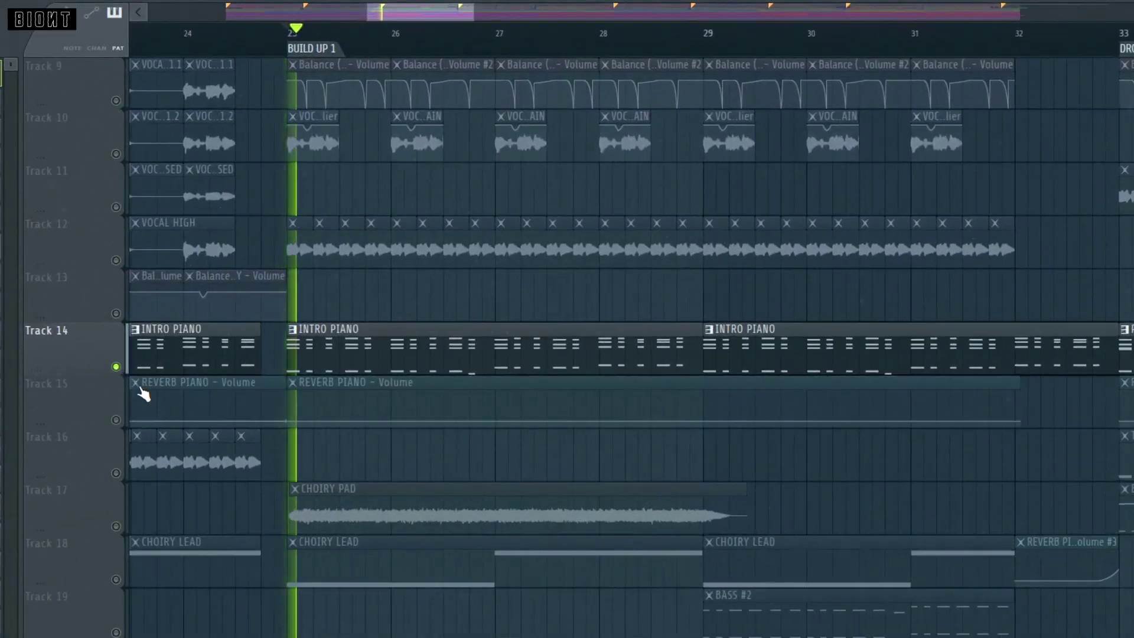
left_click(202, 407)
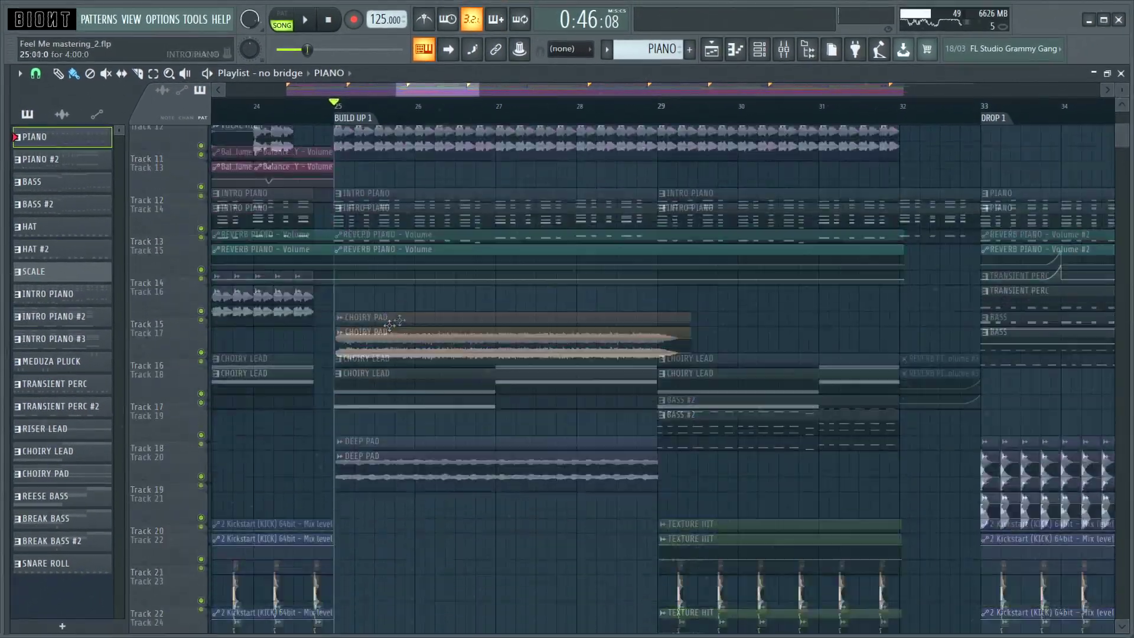
Audition the BASS #2 pattern on Track 19 in solo from bar 29, stop playback, and unmute all tracks
scroll(390, 306, "down", 8)
scroll(407, 305, "down", 3)
scroll(531, 279, "up", 5)
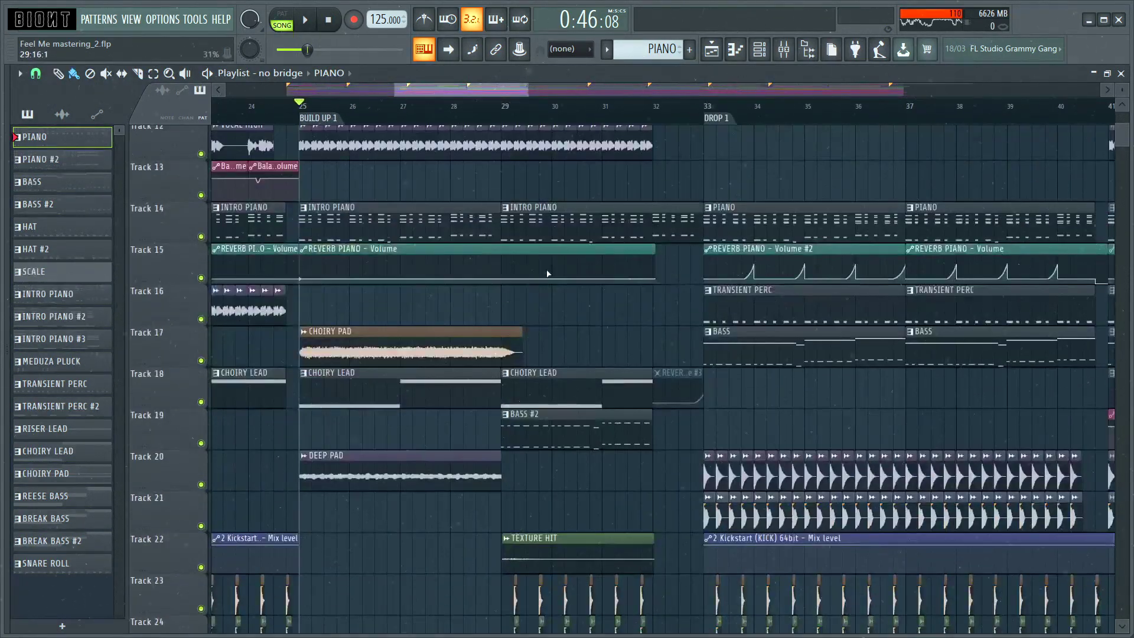
scroll(544, 260, "down", 4)
right_click(204, 282)
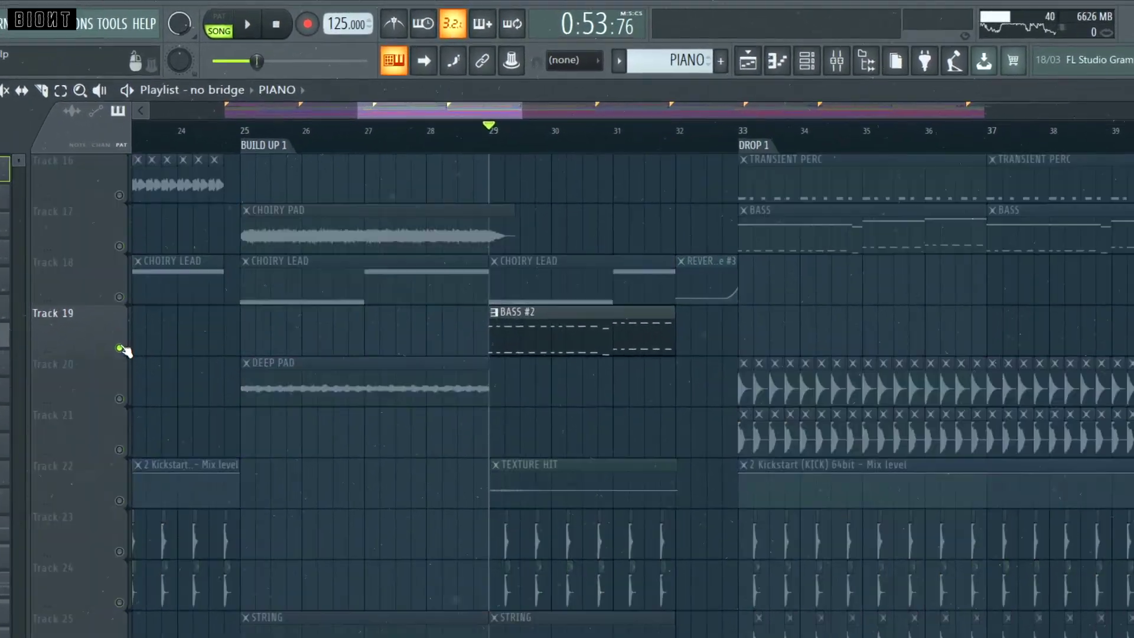
key("space")
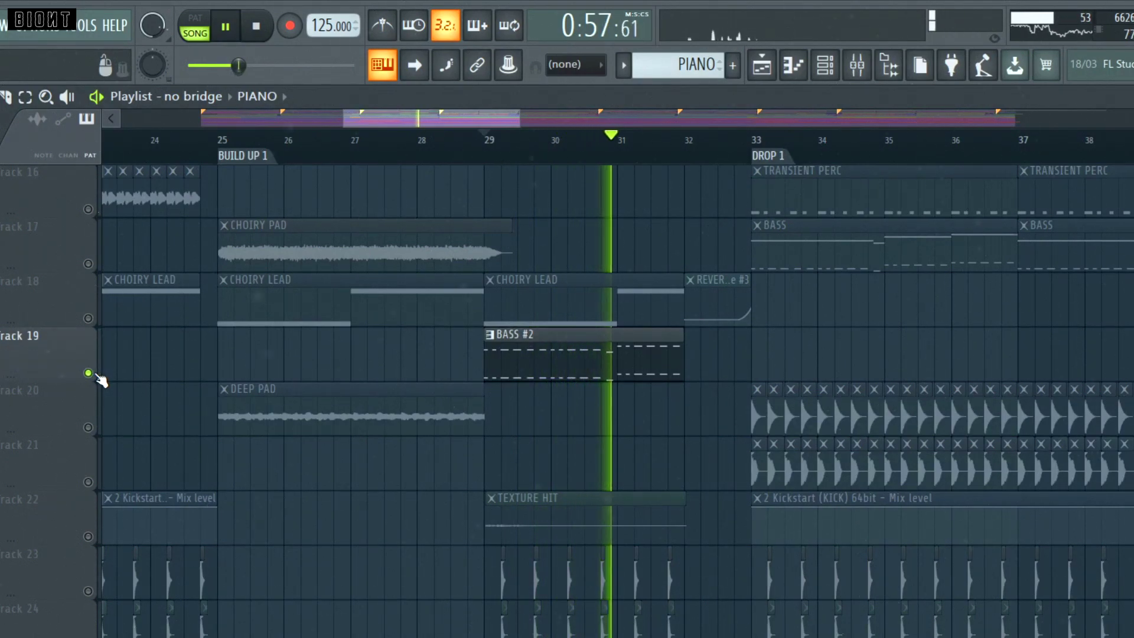
key("space")
right_click(89, 373)
Audition DEEP PAD, STRING, VOCAL BLUR and the ocean and rain ambience on Tracks 20, 25, 38, 42 and 44 from BUILD UP 1; unmute all tracks
scroll(237, 400, "up", 4)
scroll(355, 399, "down", 3)
scroll(470, 395, "down", 1)
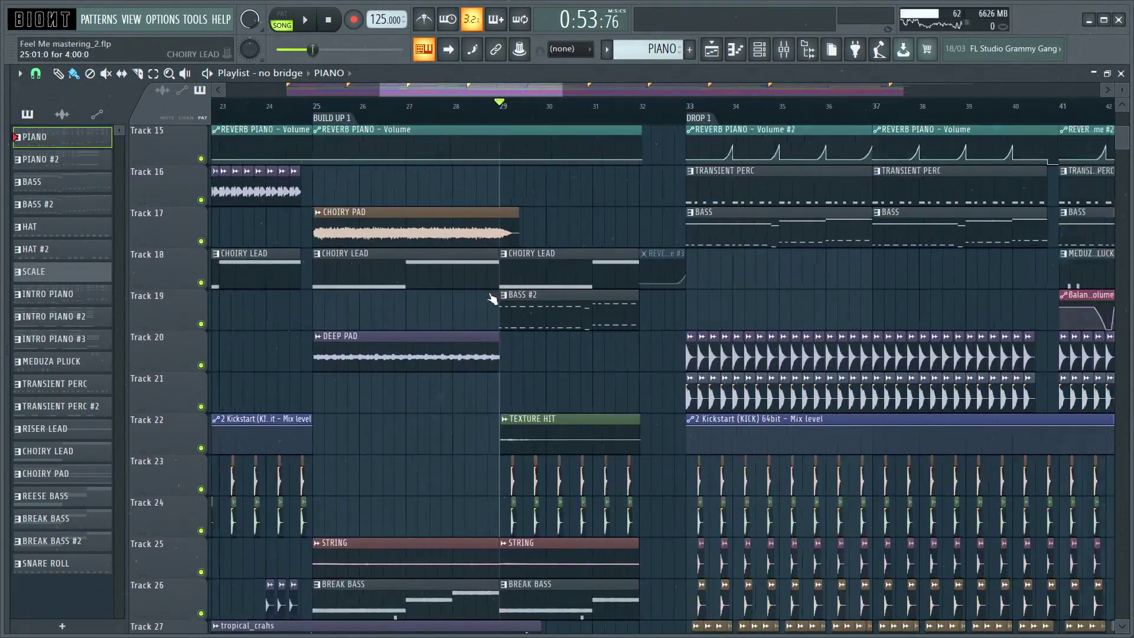
scroll(405, 275, "down", 2)
scroll(413, 155, "up", 1)
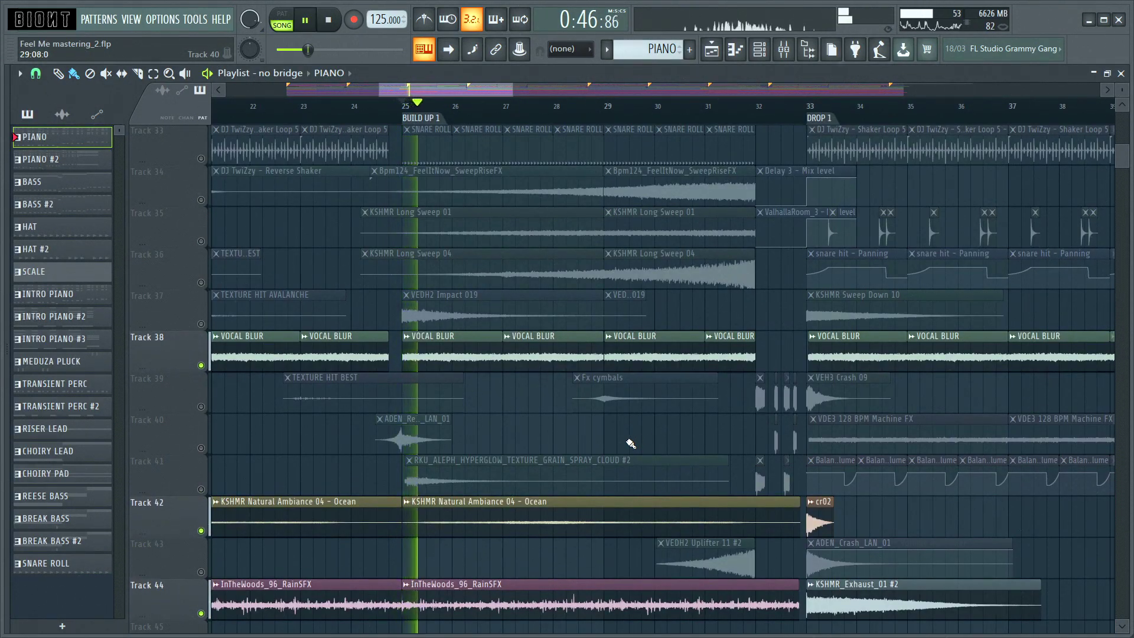
scroll(631, 443, "up", 14)
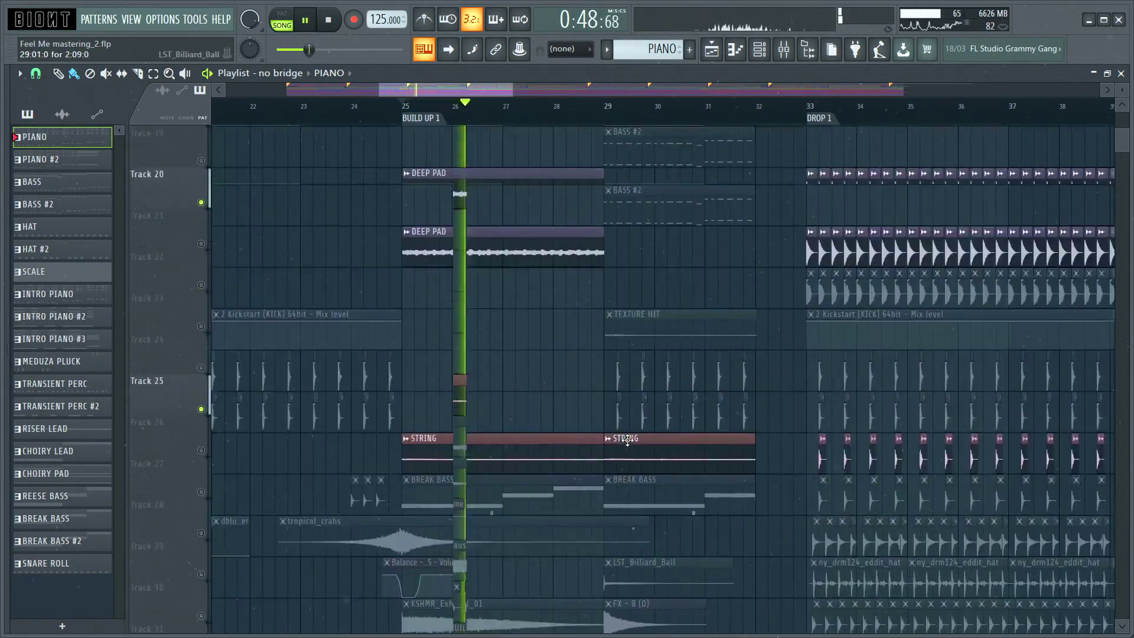
scroll(627, 440, "up", 1)
right_click(202, 241)
right_click(202, 241)
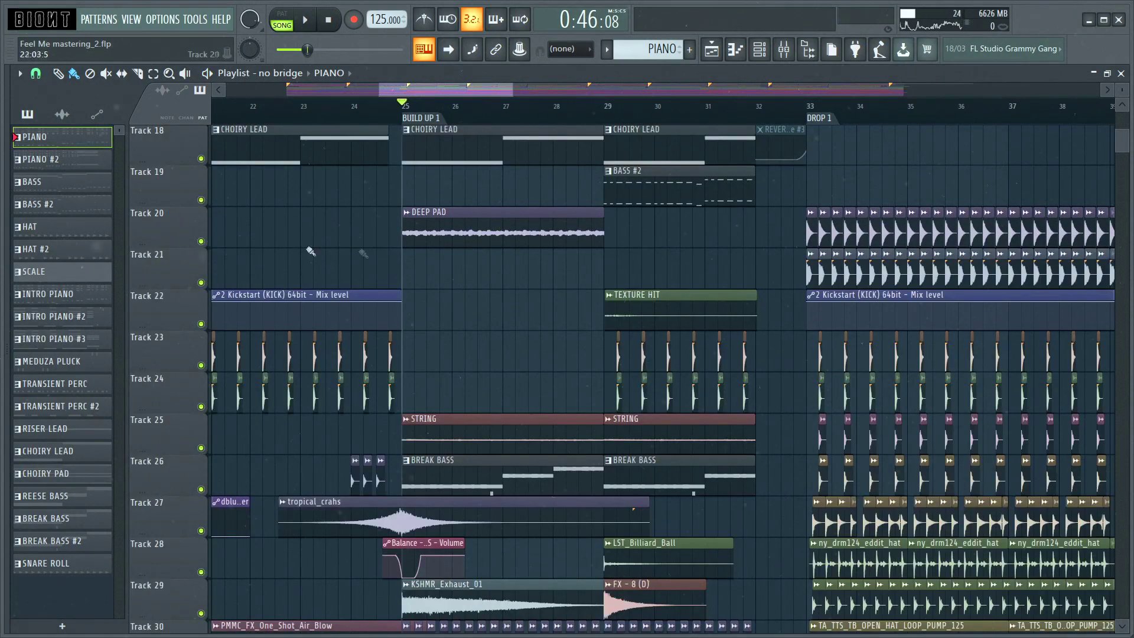
Audition the SNARE ROLL on Track 33 from BUILD UP 1, add the HAT on Track 32 to the soloed playback, and unmute all tracks
scroll(504, 281, "up", 6)
scroll(529, 292, "down", 3)
scroll(532, 287, "down", 7)
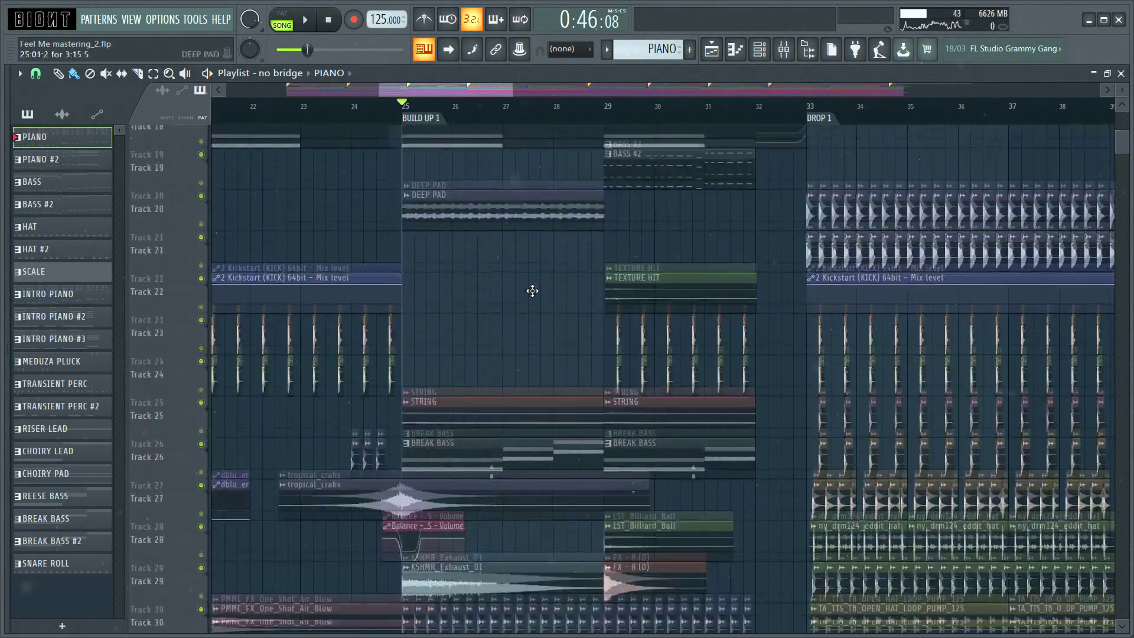
scroll(533, 288, "down", 7)
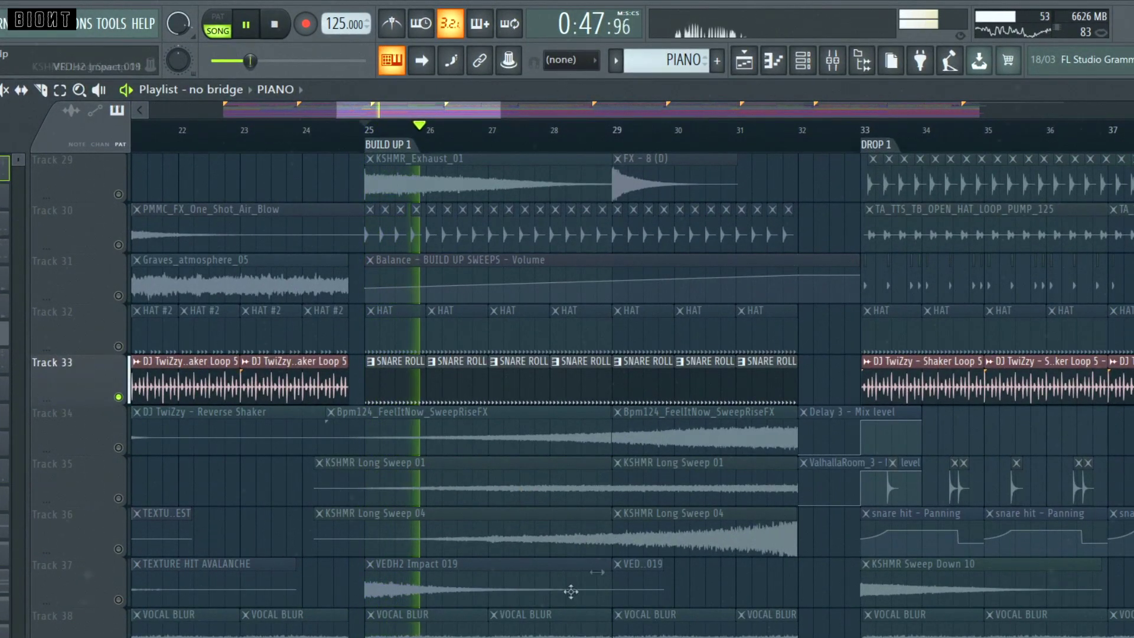
left_click(121, 346)
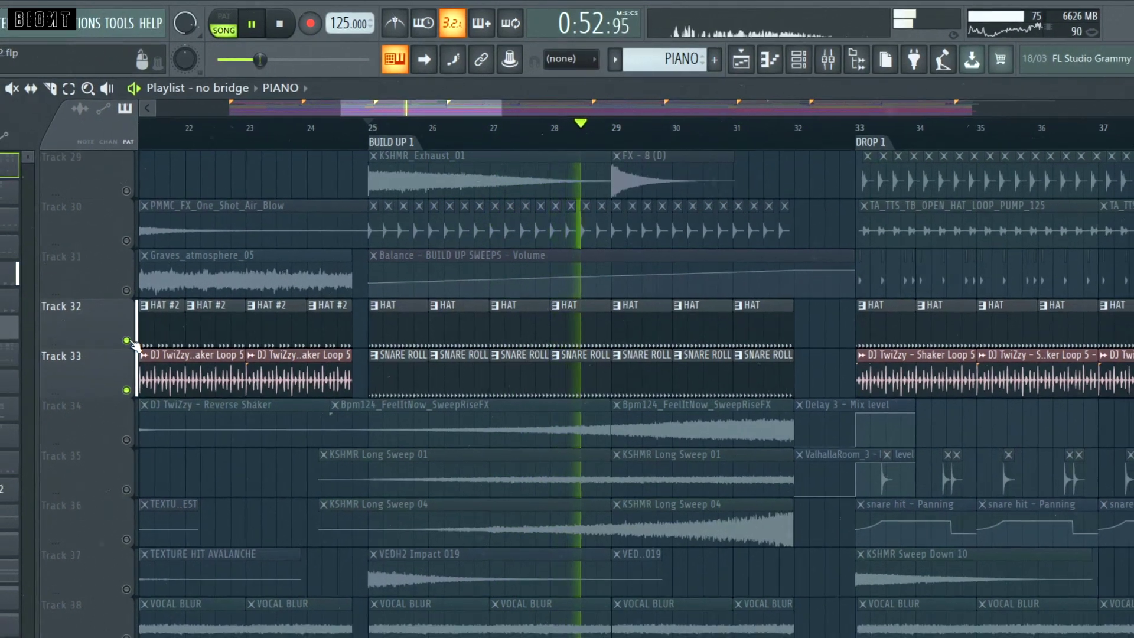
key("space")
right_click(121, 346)
right_click(190, 292)
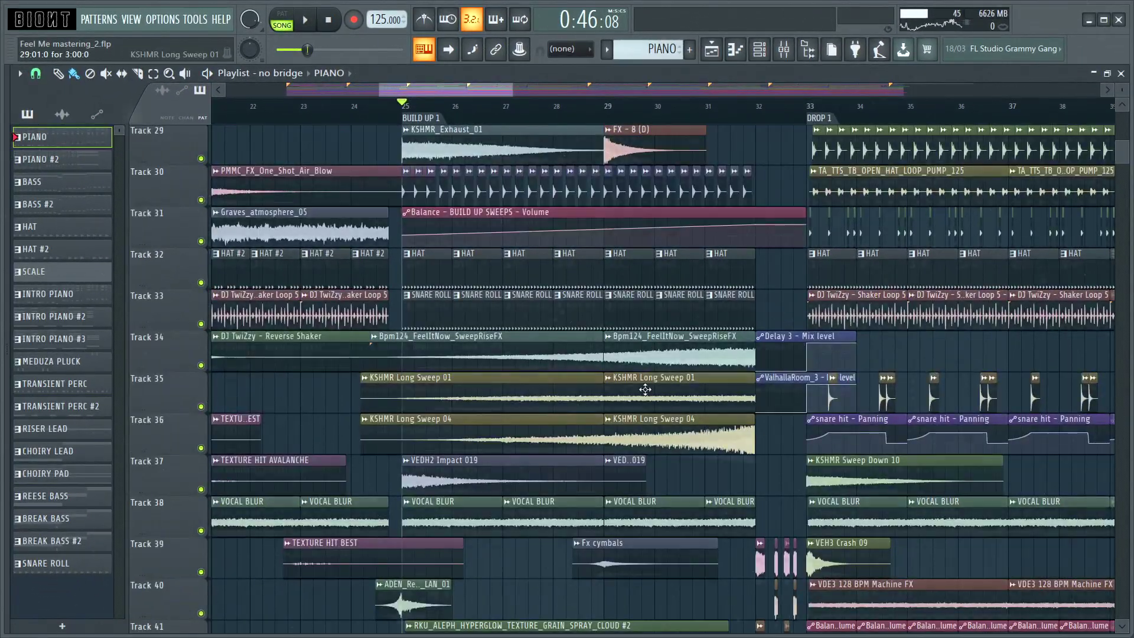
Audition the build-up sweeps and effects on Tracks 34 to 36, 39 to 41 and 43 in solo, and unmute all tracks
scroll(653, 409, "up", 2)
scroll(653, 408, "down", 2)
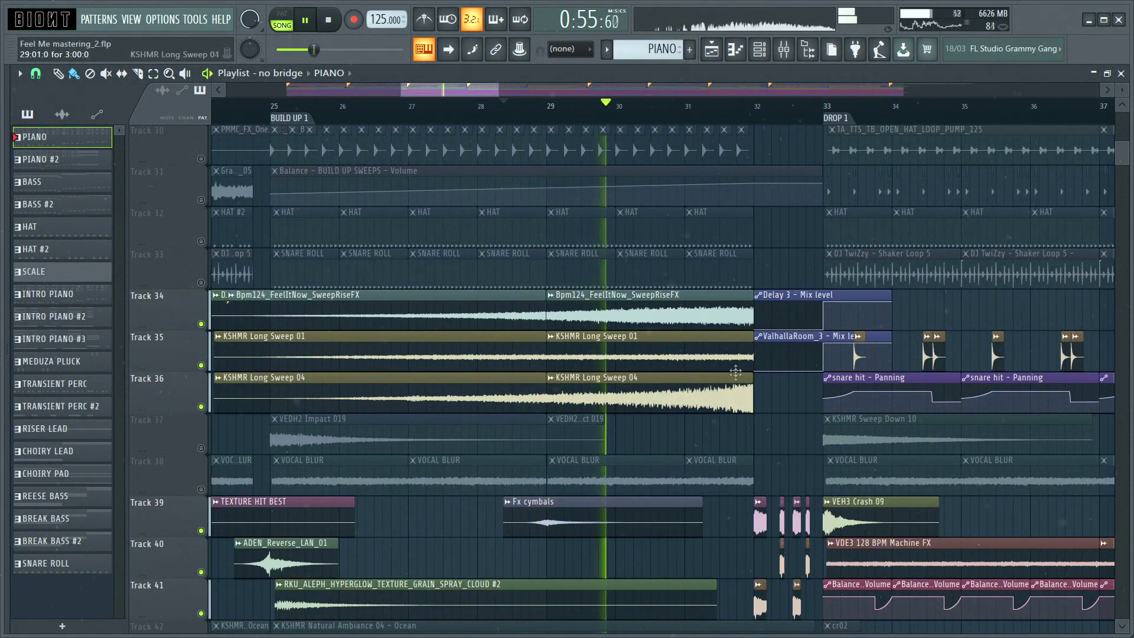
scroll(781, 364, "down", 9)
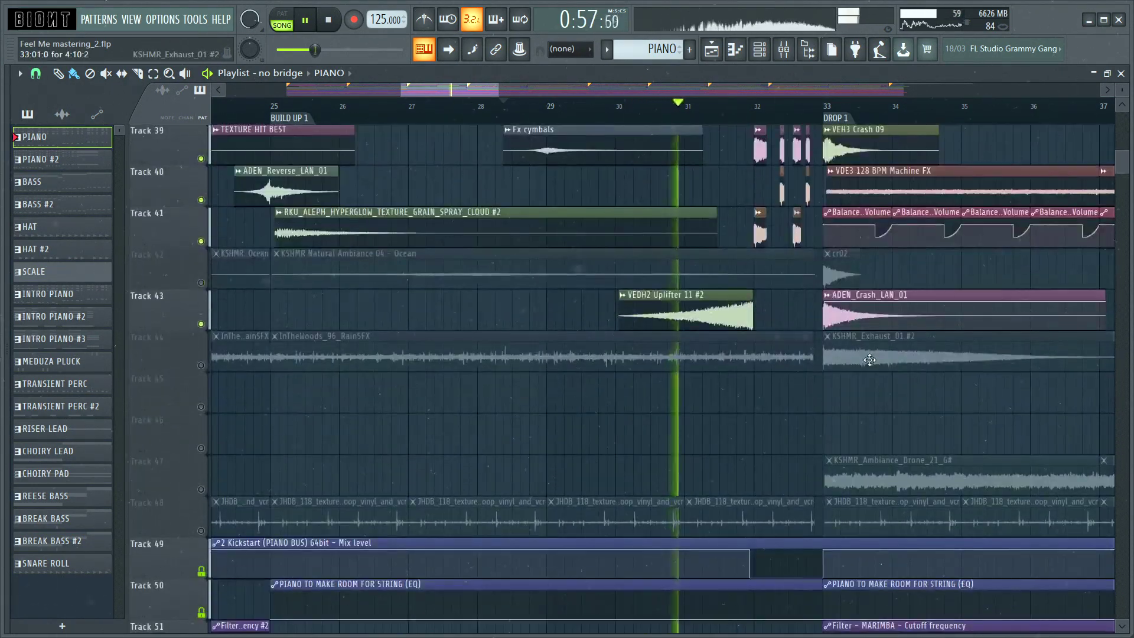
scroll(893, 362, "up", 6)
scroll(894, 362, "up", 1)
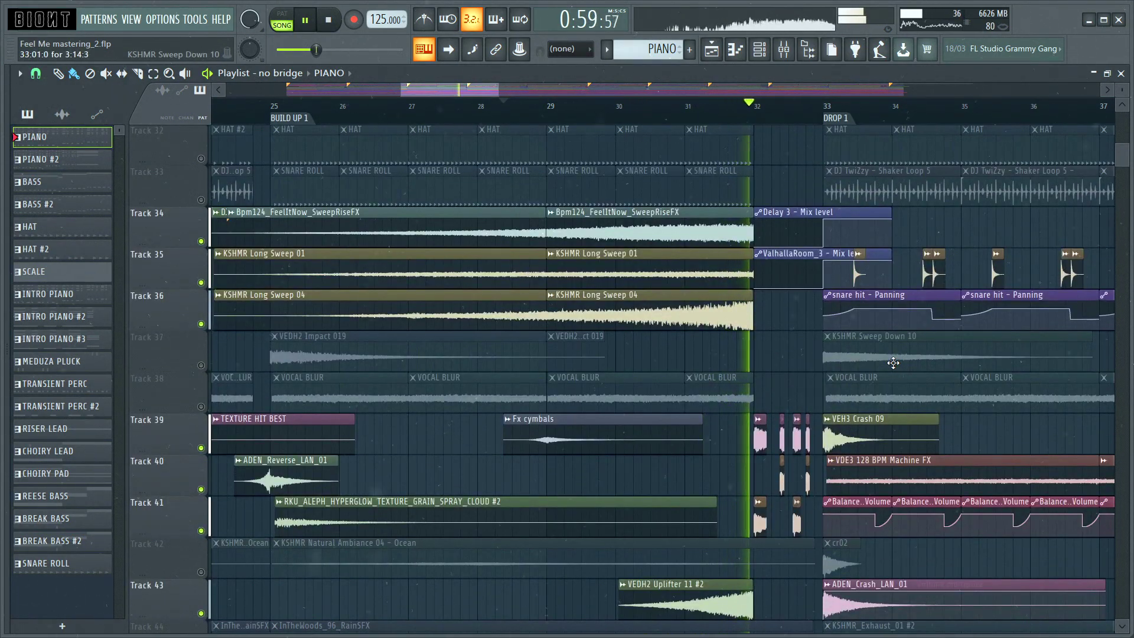
key("space")
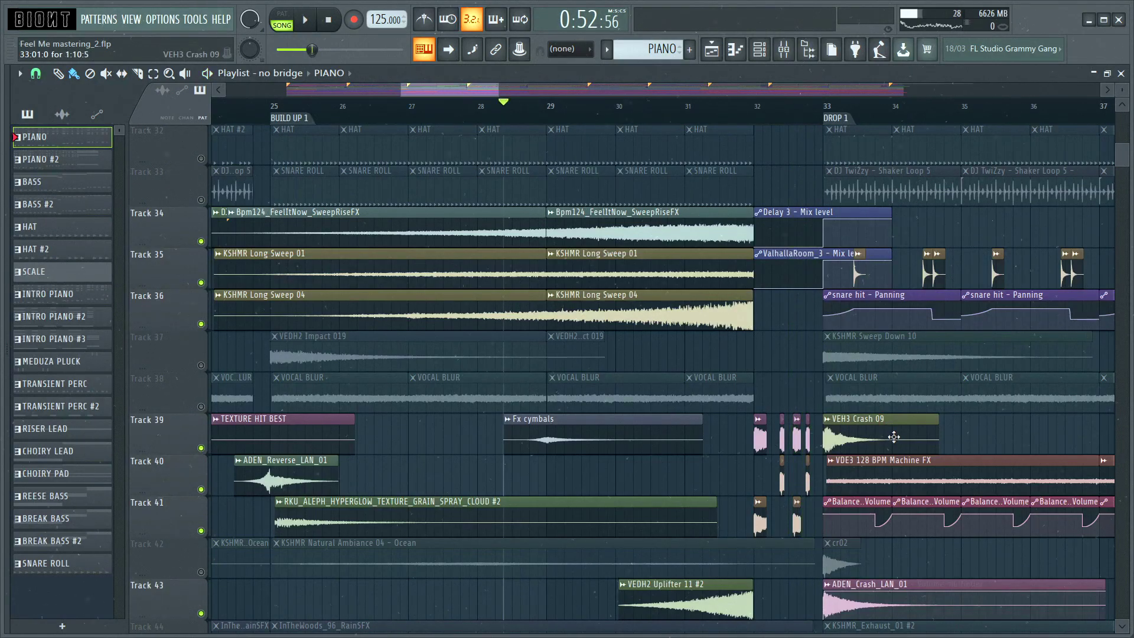
right_click(203, 323)
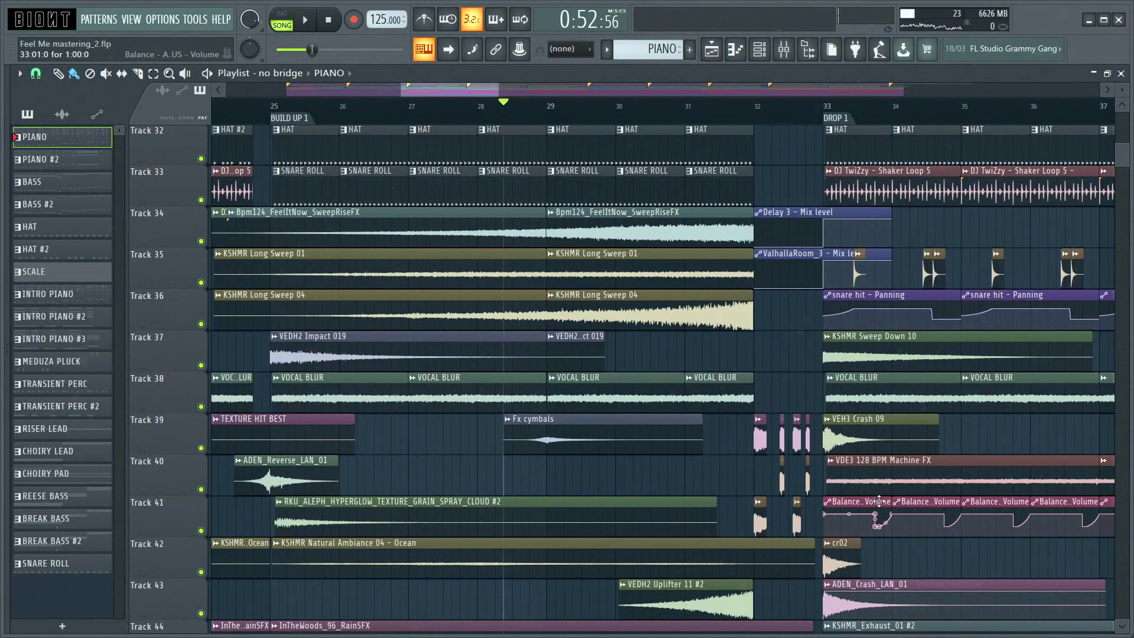
Audition the vocal chops on Track 8 with the volume automation on Track 9 from DROP 1, and marquee their opening clips
scroll(877, 507, "up", 4)
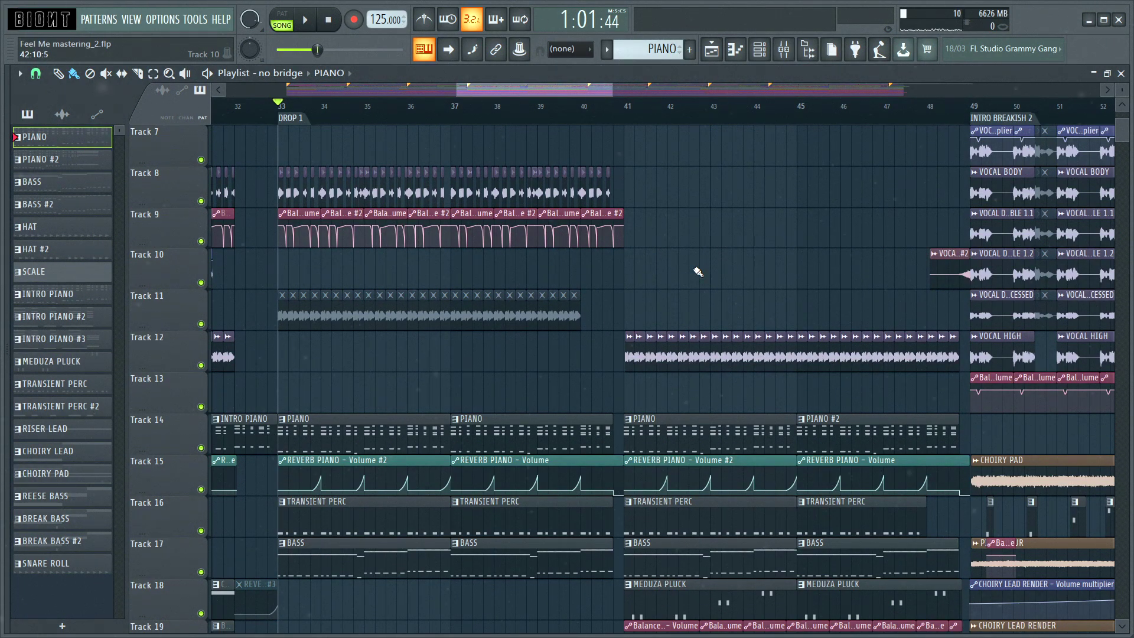
right_click(200, 241)
key("space")
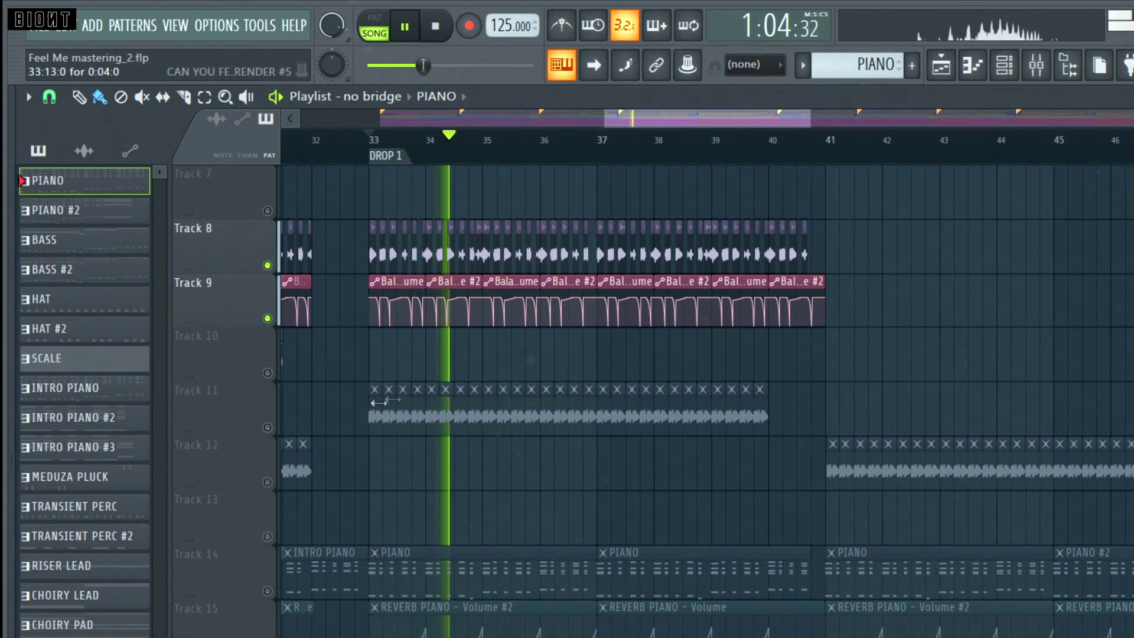
scroll(450, 383, "up", 2)
key("space")
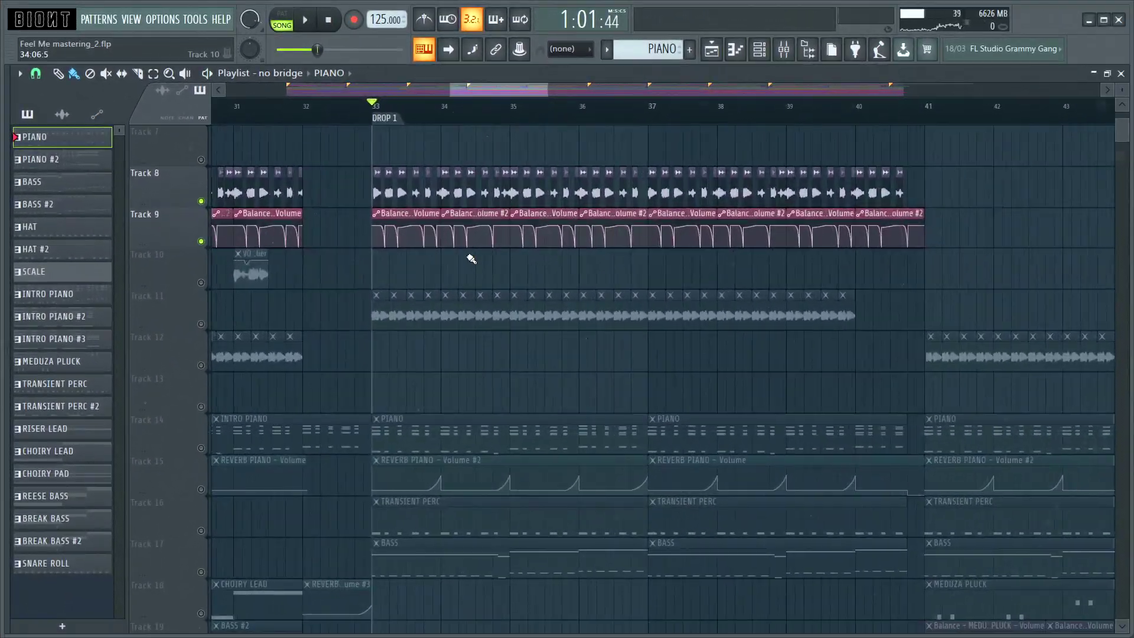
scroll(502, 259, "up", 1)
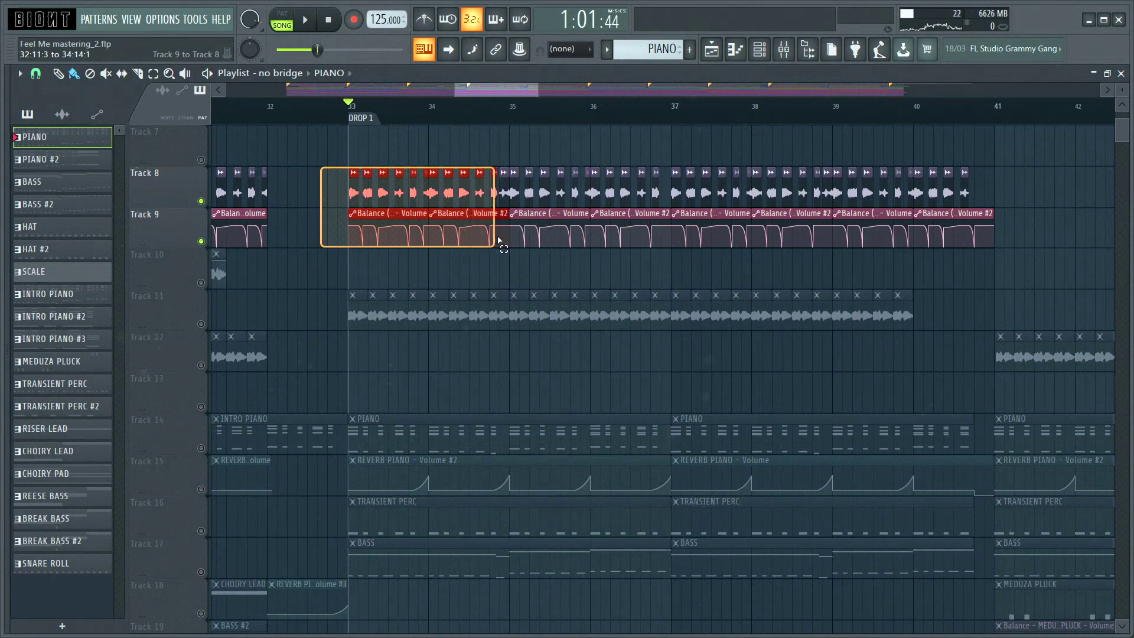
left_click_drag(461, 233, 352, 235)
Audition the vocal chops on Track 12 in solo from bar 41, stop playback, and unmute all tracks
scroll(501, 132, "down", 2)
scroll(500, 132, "right", 3)
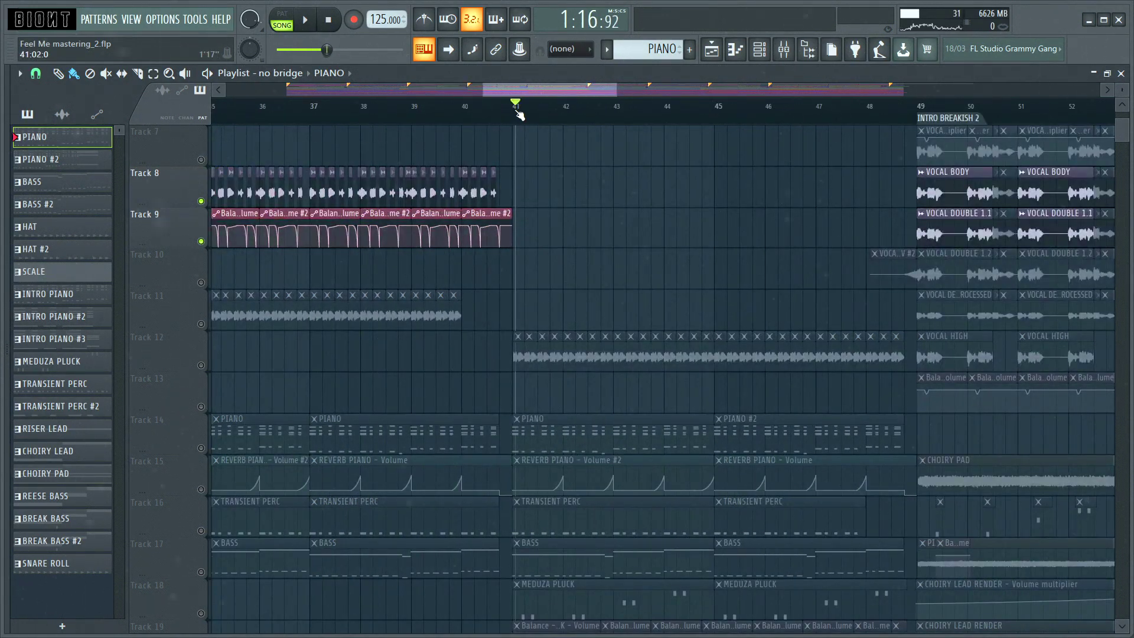
scroll(518, 114, "right", 2)
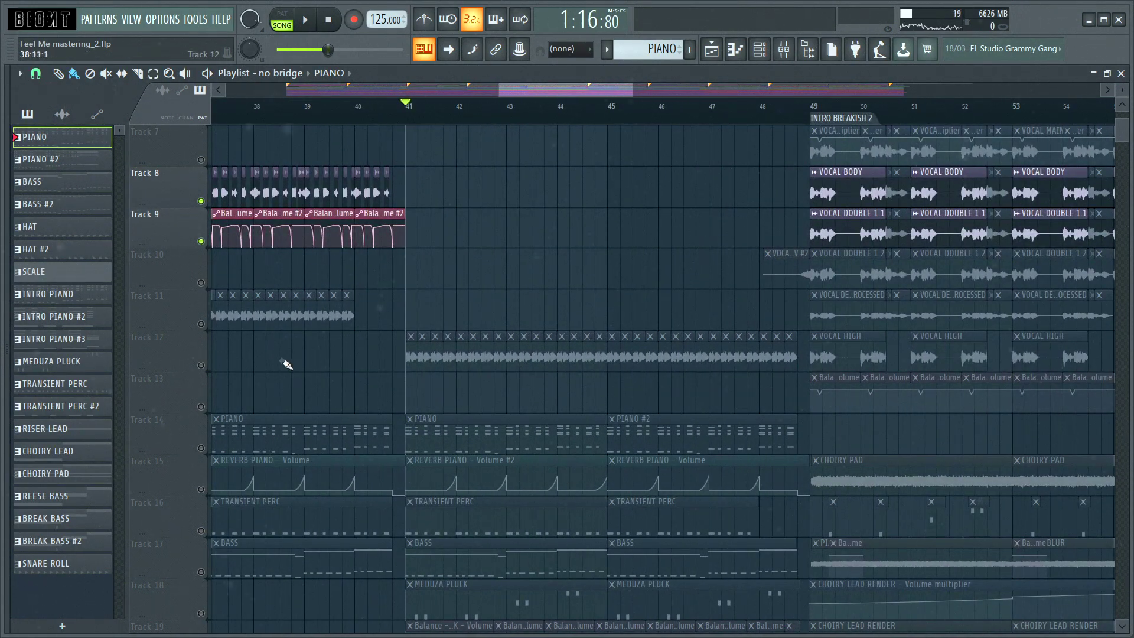
right_click(201, 365)
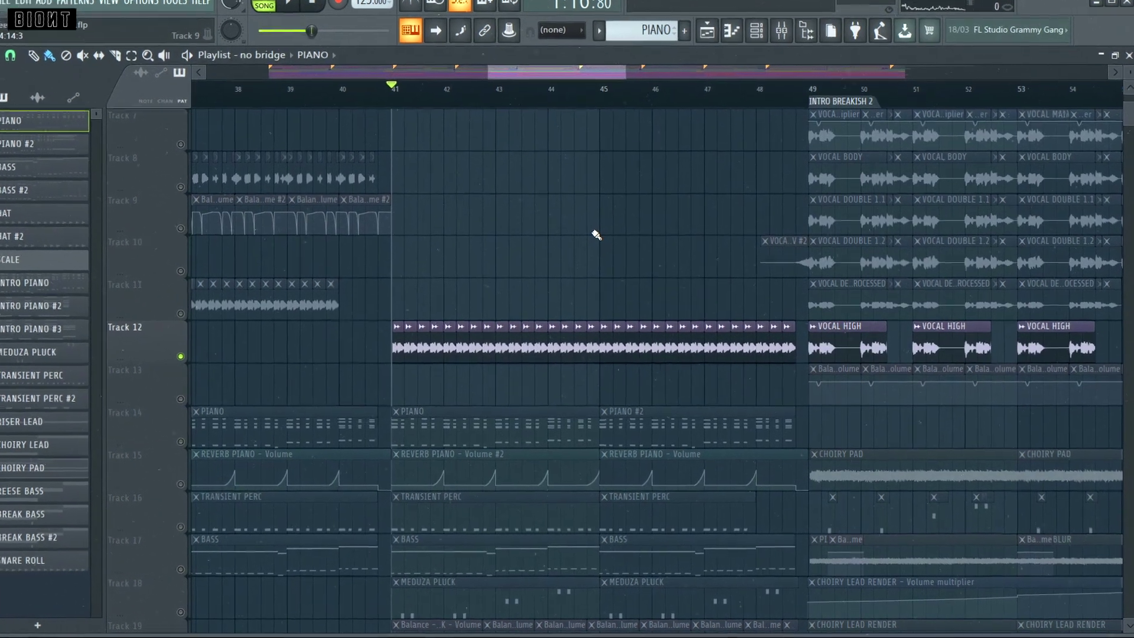
key("space")
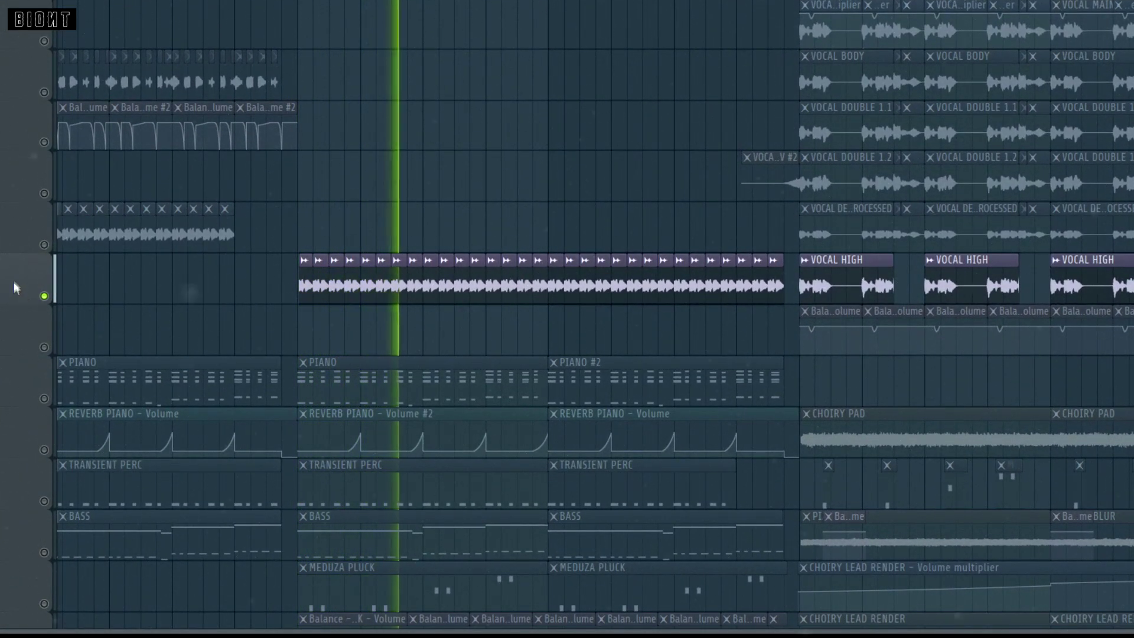
key("space")
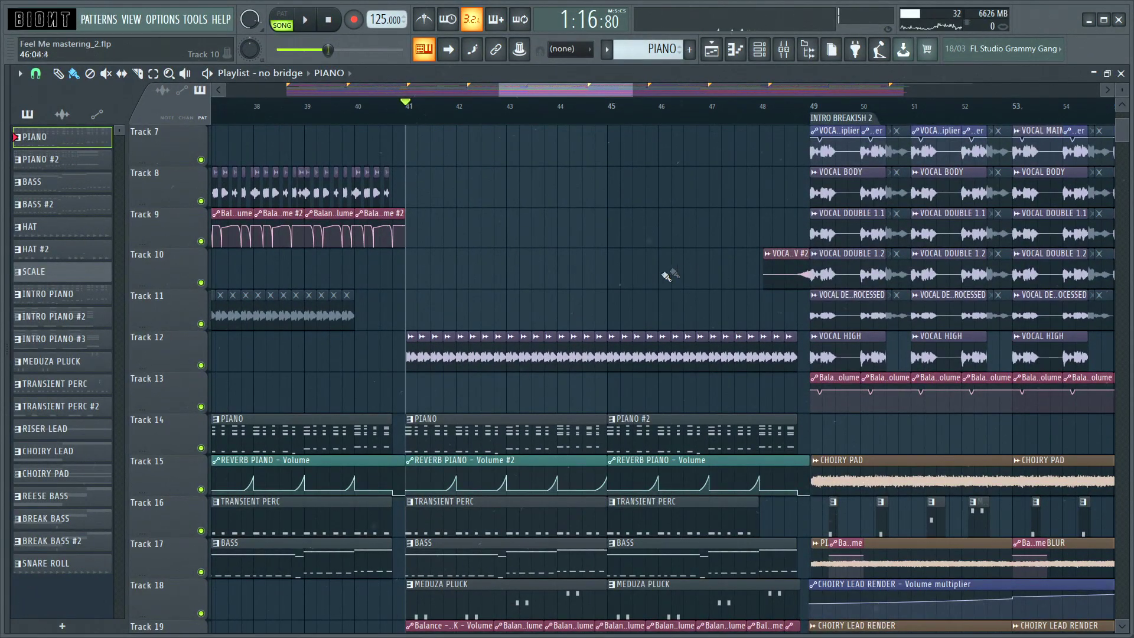
Examine the DROP 1 arrangement, covering its PIANO, REVERB PIANO automation, TRANSIENT PERC, BASS and MEDUZA PLUCK tracks
scroll(666, 275, "down", 5)
scroll(425, 301, "up", 4)
scroll(643, 238, "down", 3)
scroll(451, 276, "down", 2)
scroll(491, 206, "up", 2)
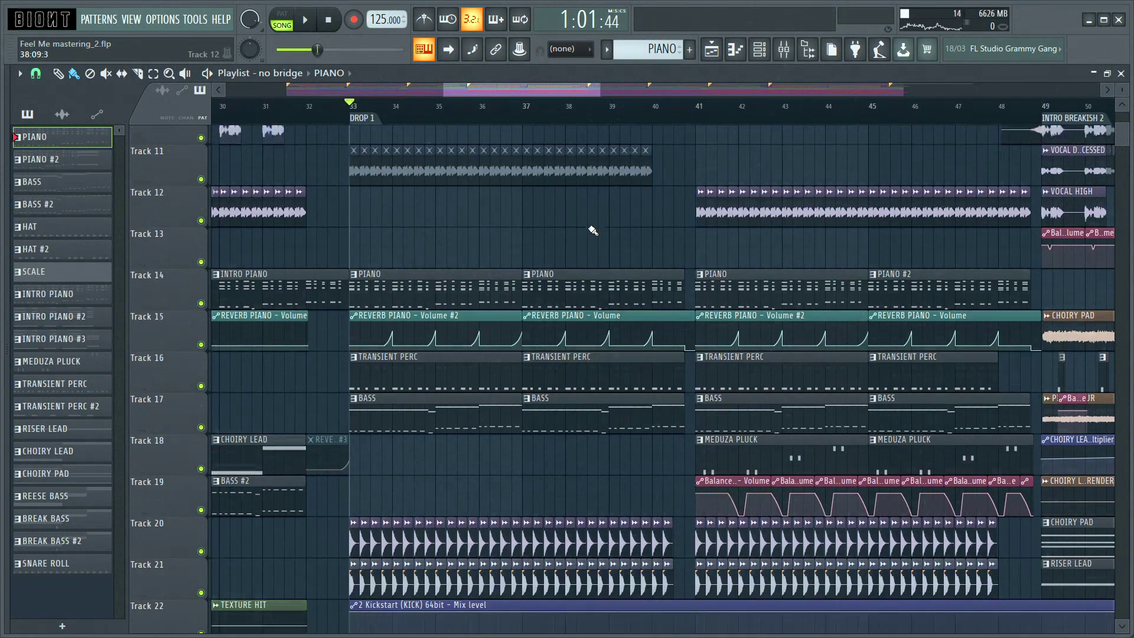
scroll(590, 232, "down", 2)
scroll(336, 289, "up", 3)
scroll(336, 288, "left", 1)
Audition the PIANO on Track 14 with the reverb volume automation on Track 15 from DROP 1, and unmute all tracks
right_click(201, 283)
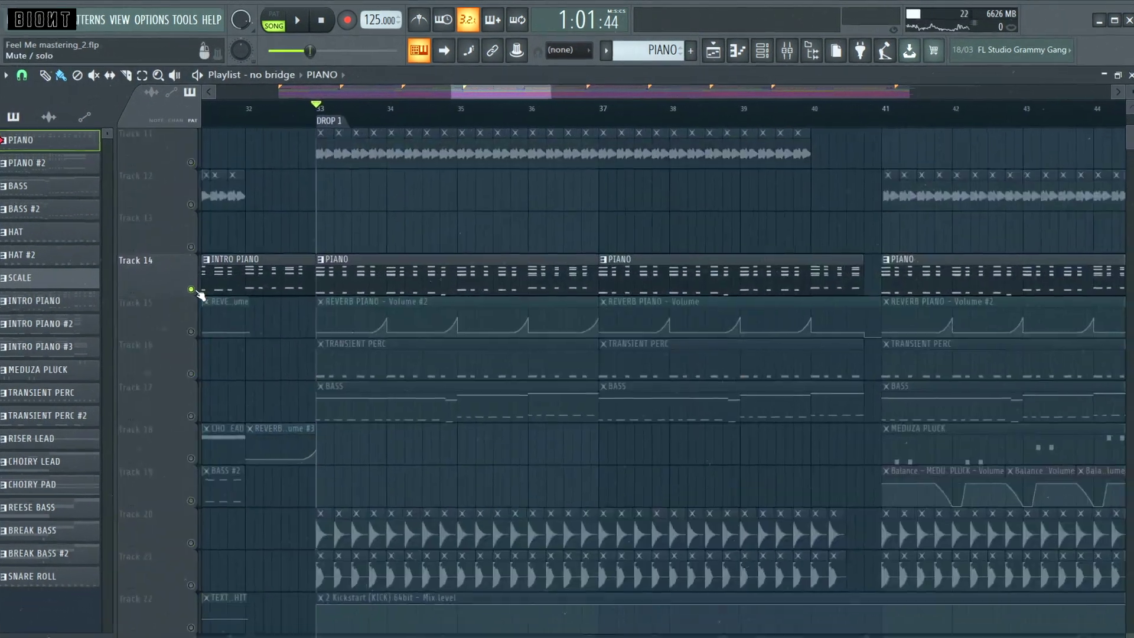
left_click(201, 324)
key("space")
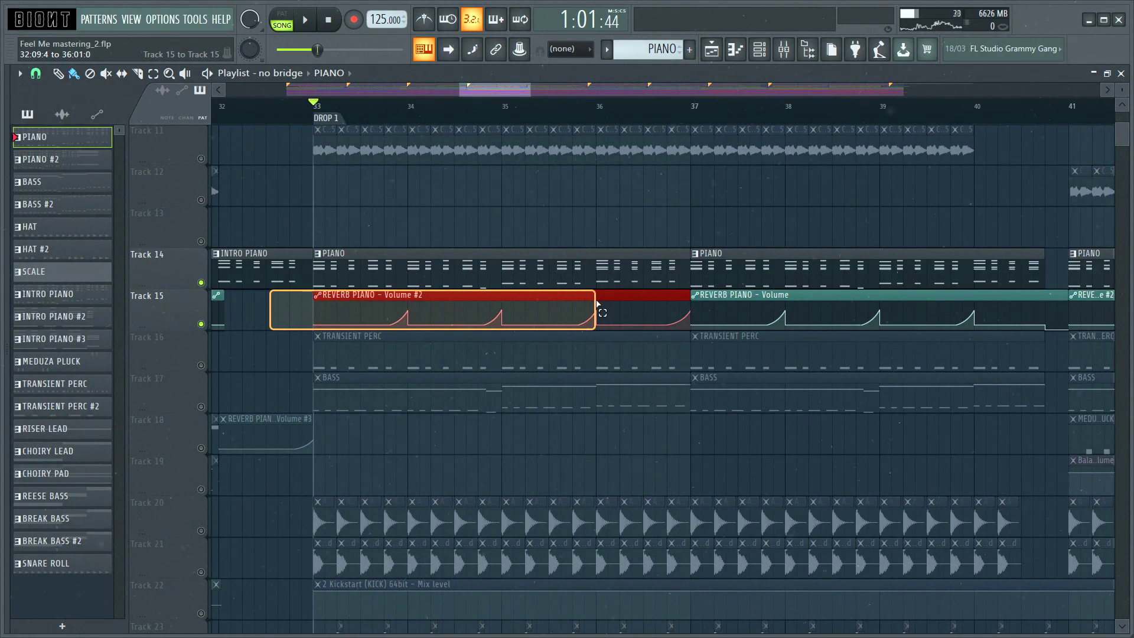
right_click(202, 324)
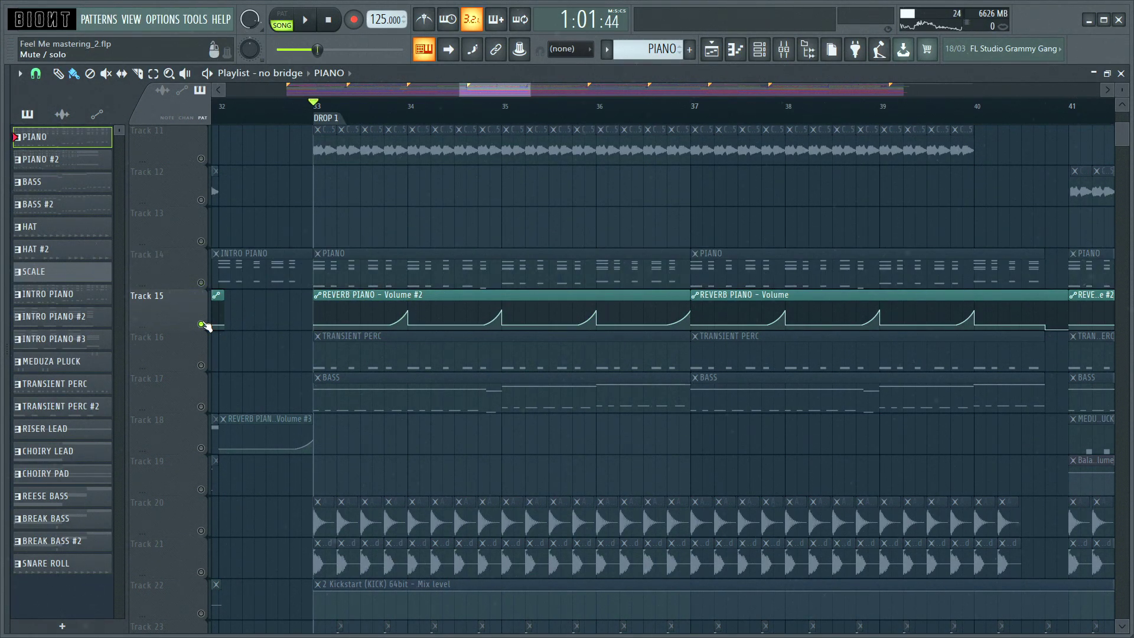
right_click(202, 324)
Audition the TRANSIENT PERC pattern on Track 16 in solo from DROP 1, stop playback, and unmute all tracks
scroll(328, 255, "down", 2)
scroll(328, 258, "up", 2)
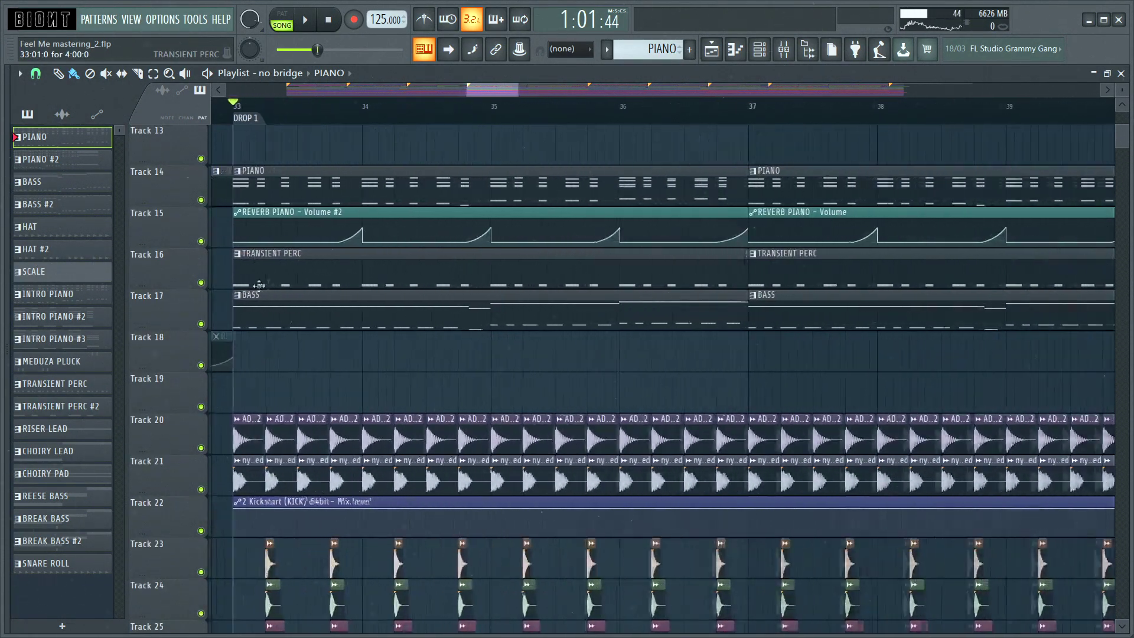
right_click(202, 283)
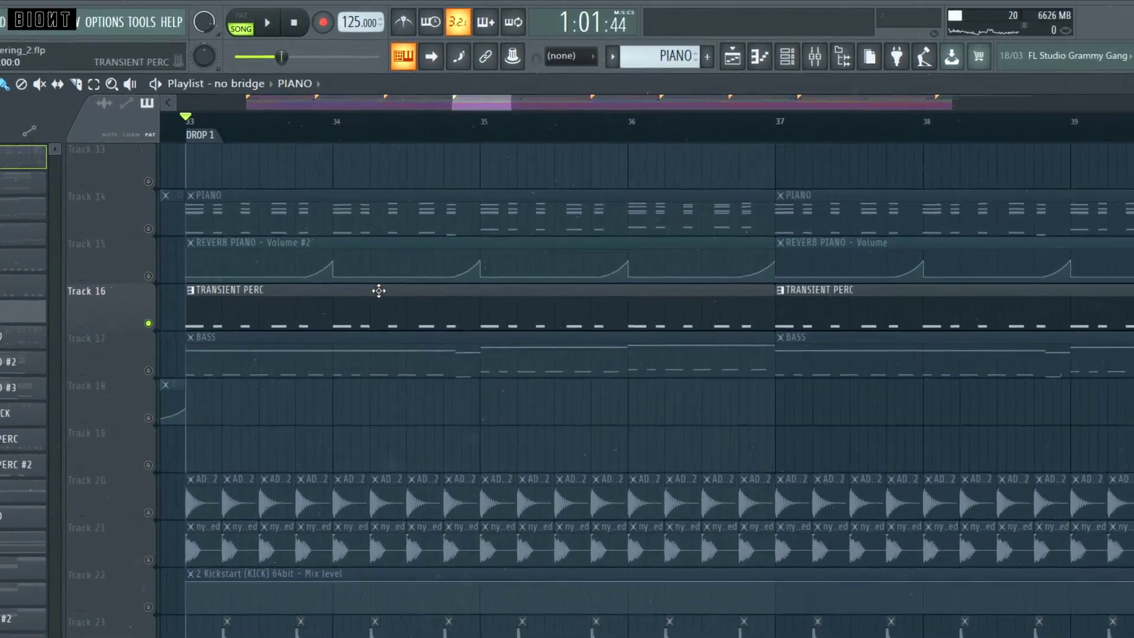
key("space")
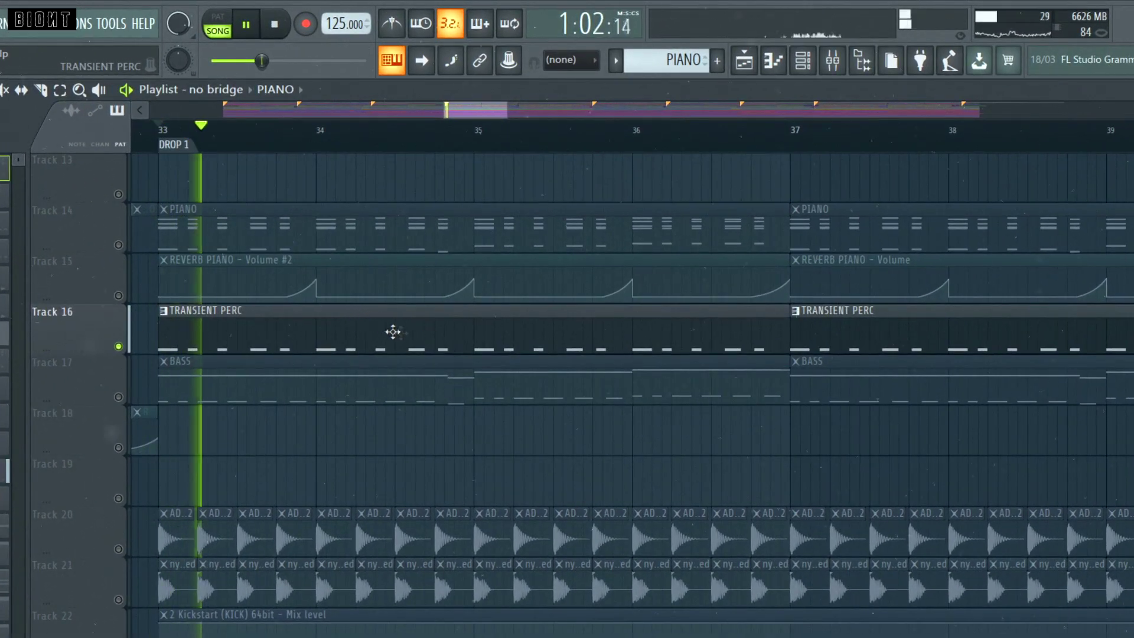
right_click(118, 346)
key("space")
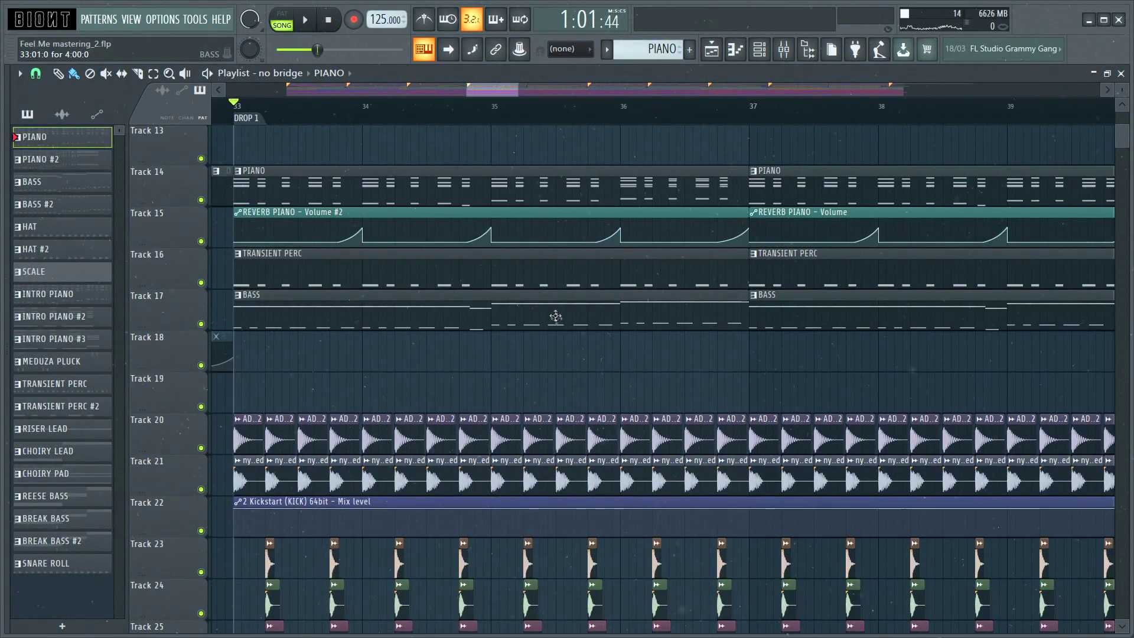
Play the BASS pattern on Track 17 in solo from DROP 1
scroll(555, 313, "down", 1)
scroll(321, 258, "down", 4)
scroll(345, 279, "up", 2)
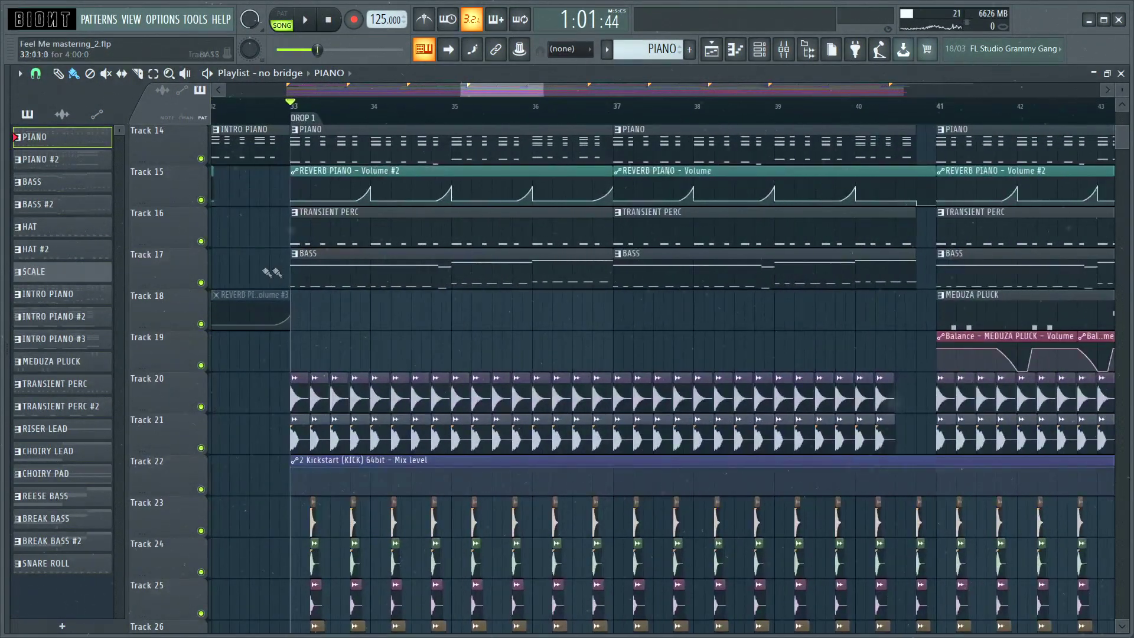
right_click(201, 282)
key("space")
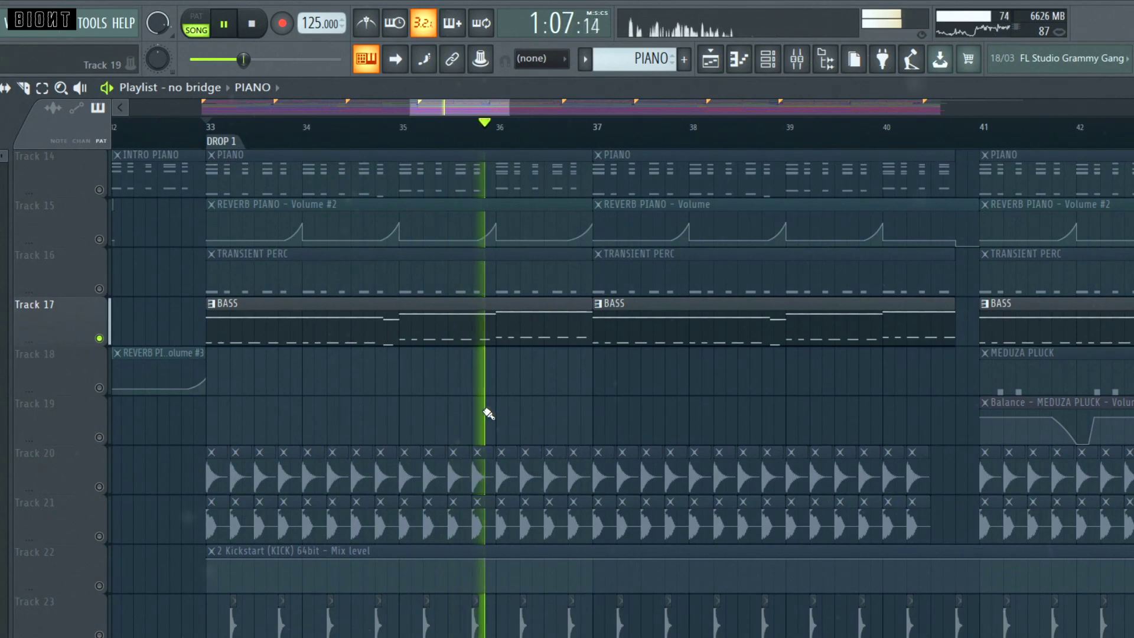
Stop the BASS audition on Track 17, unmute all tracks, and switch from song to pattern playback
key("space")
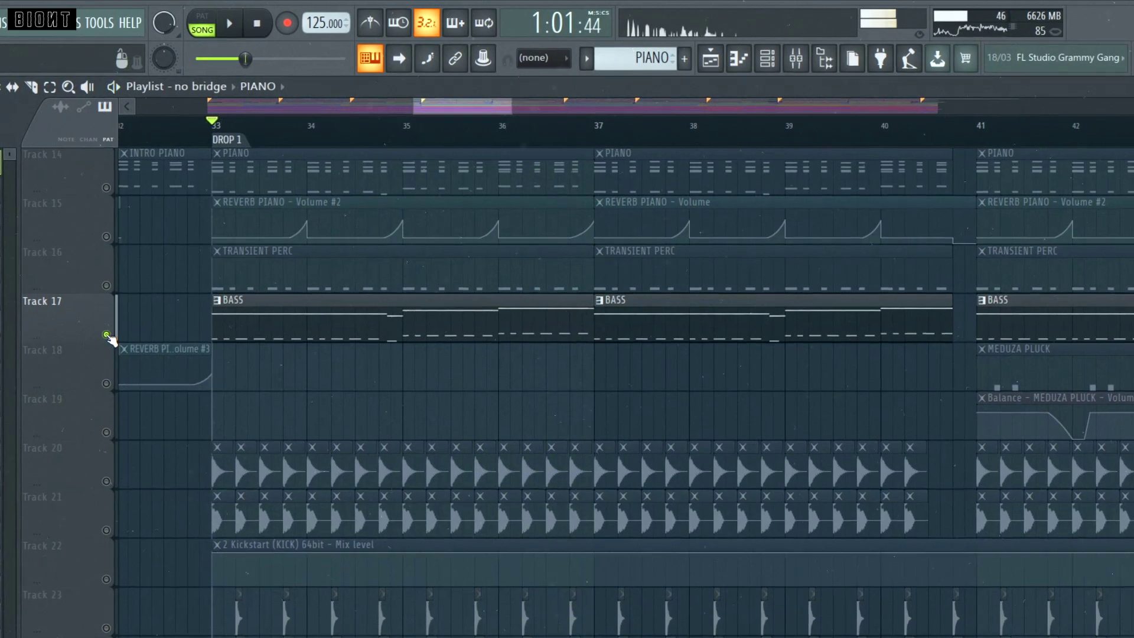
right_click(107, 335)
left_click(213, 25)
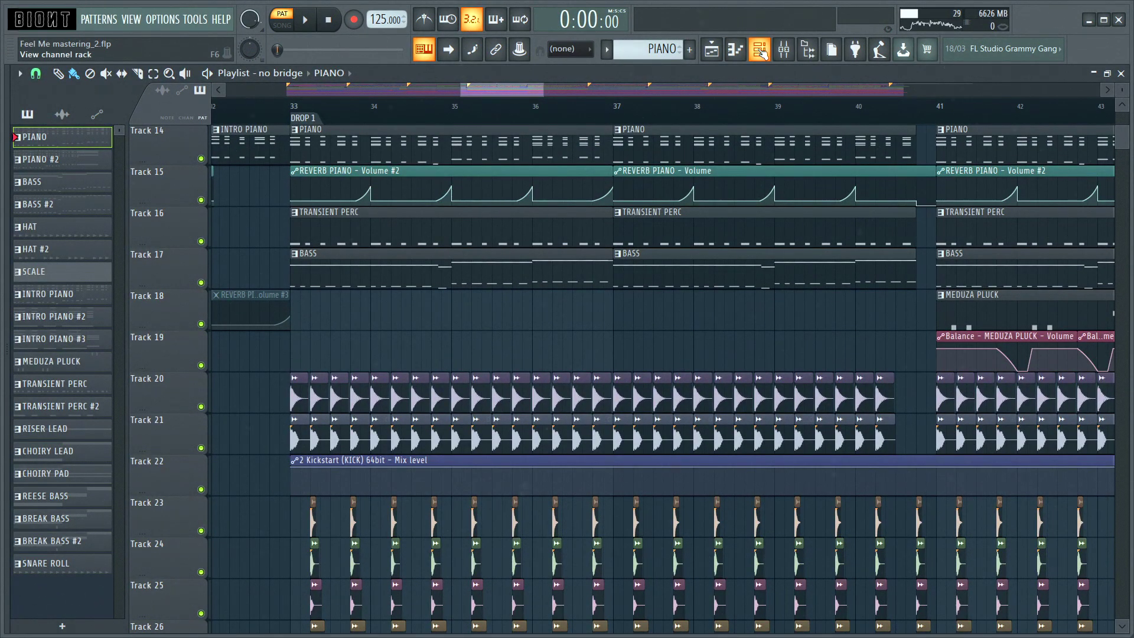
Open the channel rack and audition the Serum_x64 layer of the BASS pattern in solo
left_click(761, 50)
scroll(653, 52, "down", 2)
key("space")
scroll(845, 233, "down", 3)
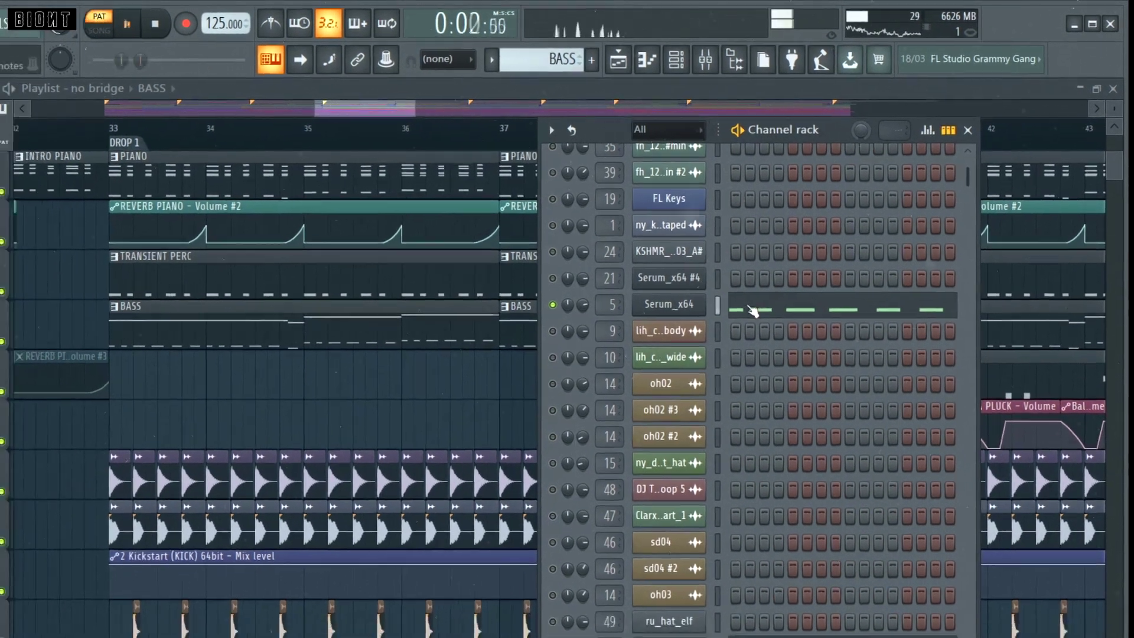
key("space")
Audition the Serum_x64 #2 layer of the BASS pattern in solo, then stop playback
scroll(658, 259, "down", 4)
right_click(657, 273)
key("space")
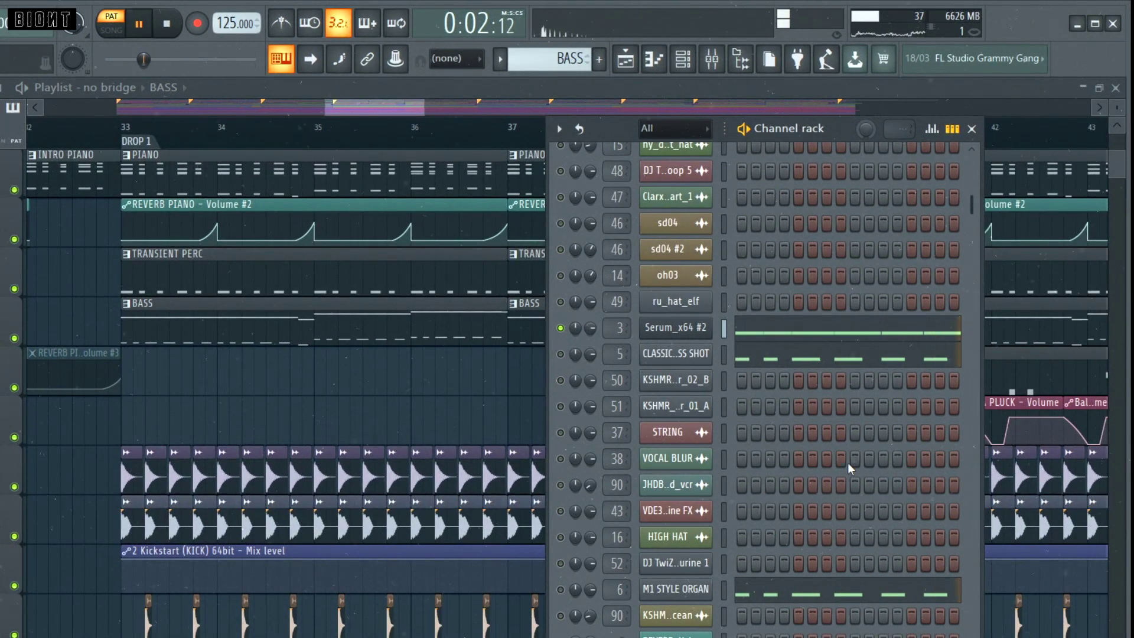
key("space")
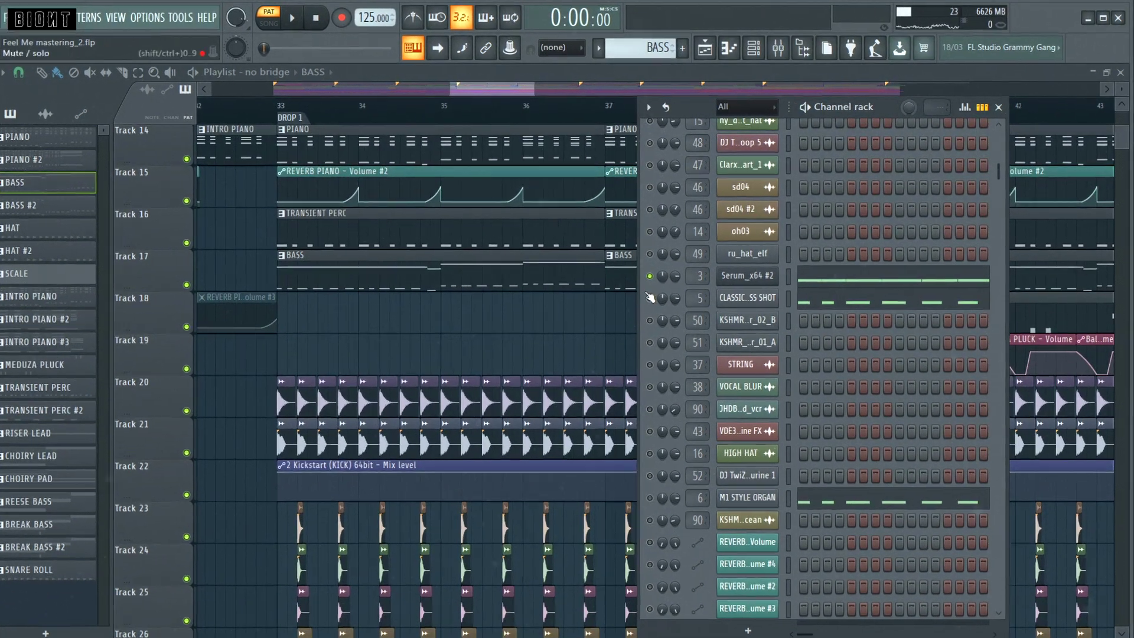
Audition the CLASSIC bass shot layer of the BASS pattern in solo and stop playback
right_click(657, 296)
key("space")
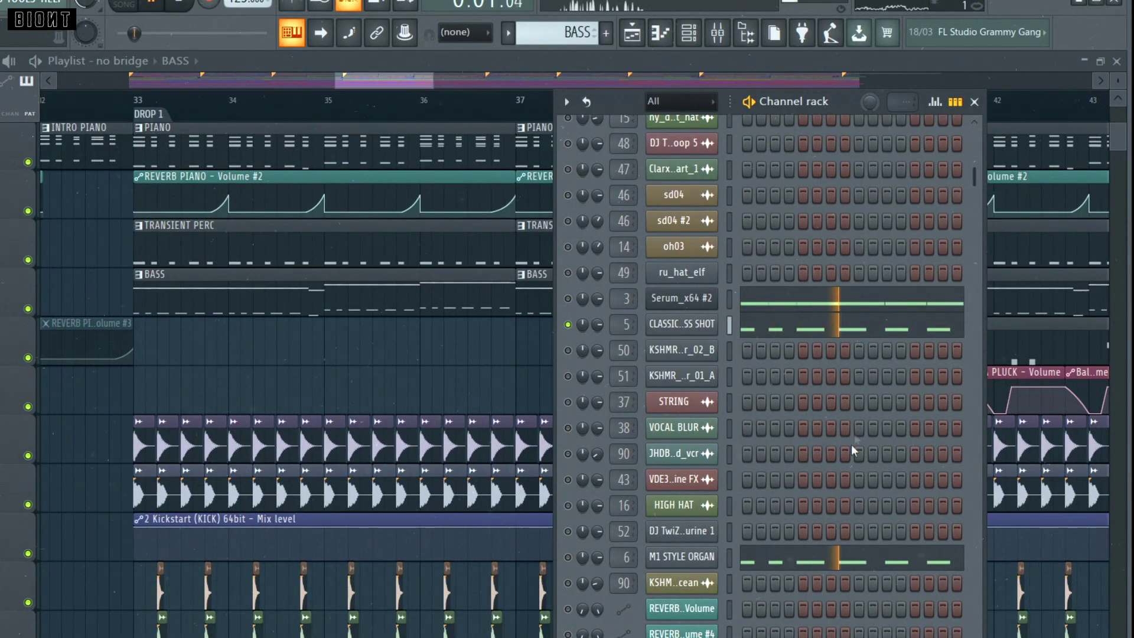
key("space")
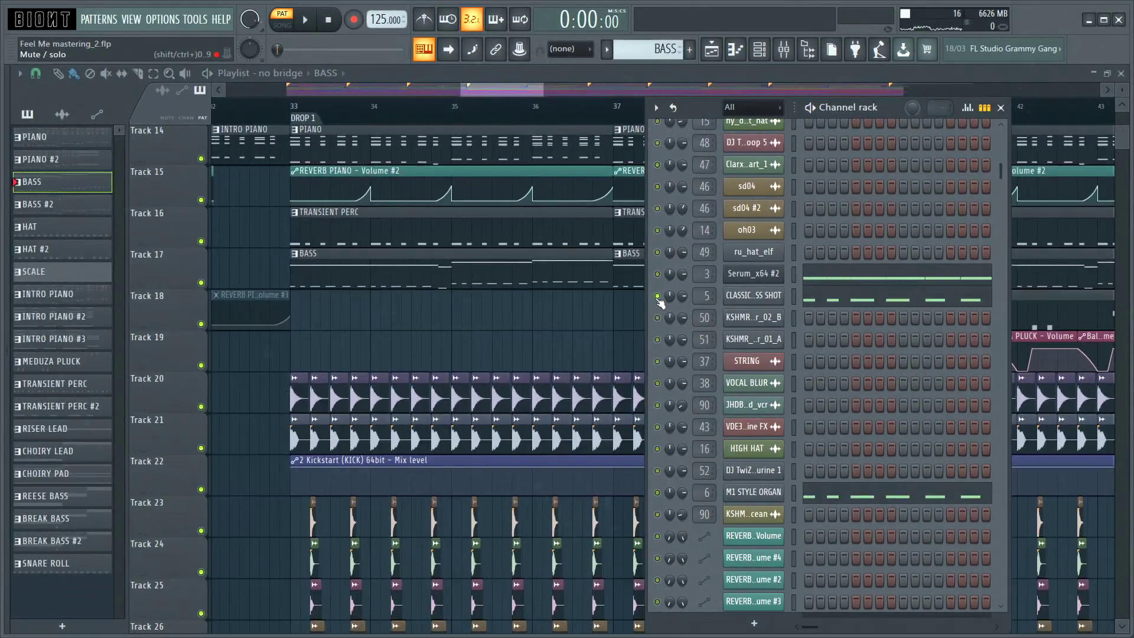
Audition the M1 STYLE ORGAN layer of the BASS pattern in solo, stop playback, and unmute all channels
scroll(921, 329, "down", 5)
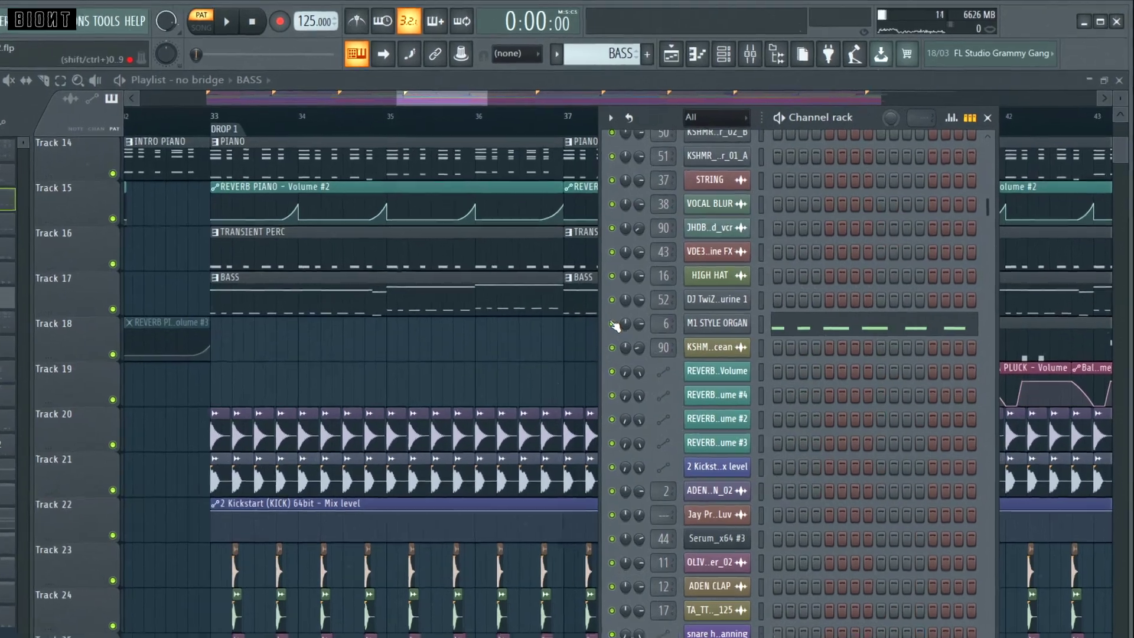
right_click(657, 295)
key("space")
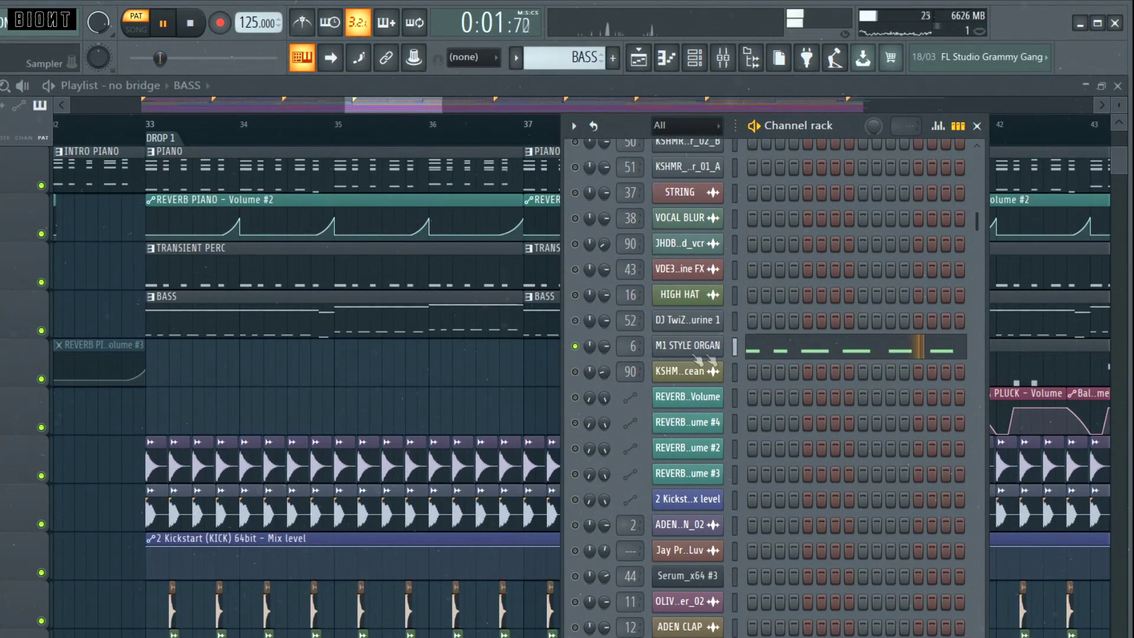
key("space")
right_click(575, 346)
Audition the 3x Osc layer of the BASS pattern in solo, stop playback, and unmute all channels
scroll(810, 393, "down", 3)
scroll(874, 373, "up", 1)
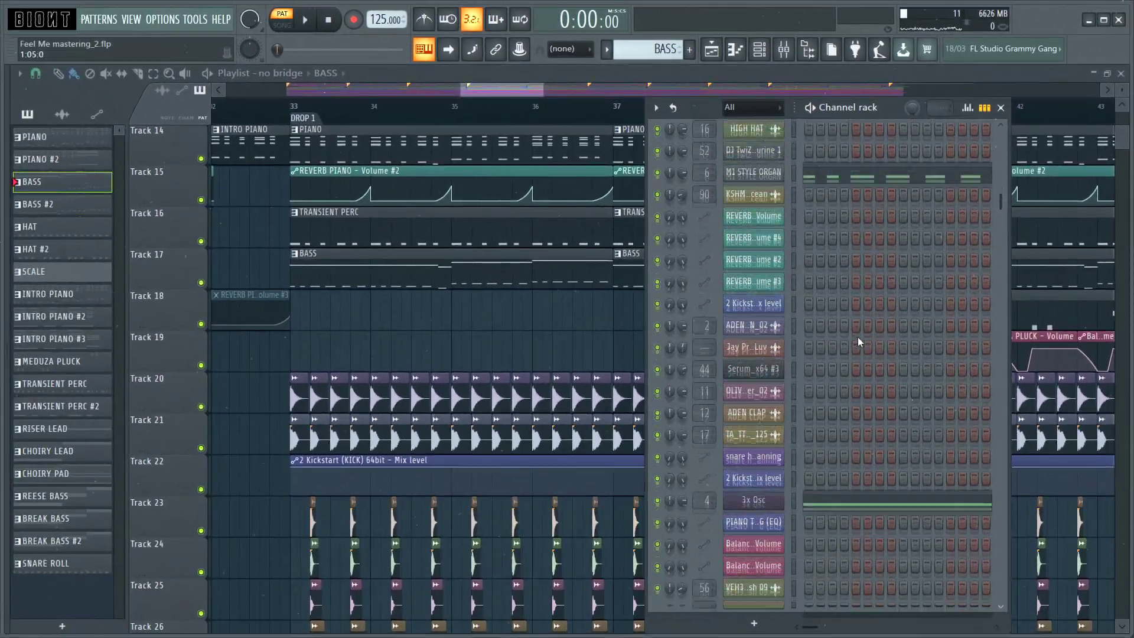
scroll(913, 317, "down", 4)
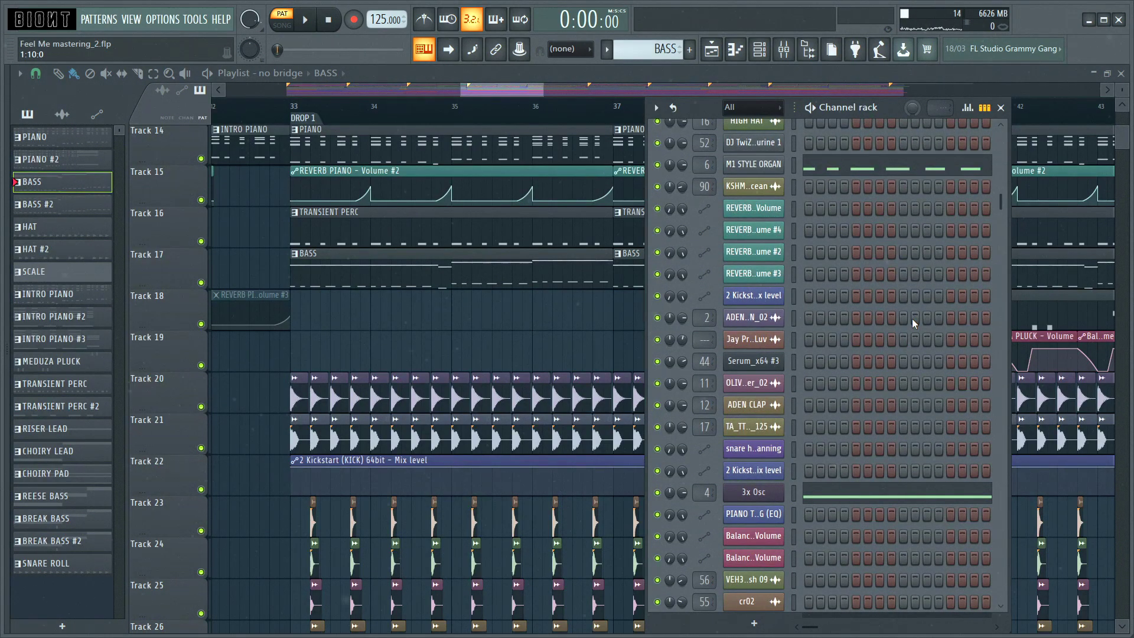
scroll(803, 345, "down", 2)
scroll(804, 348, "down", 3)
right_click(657, 296)
key("space")
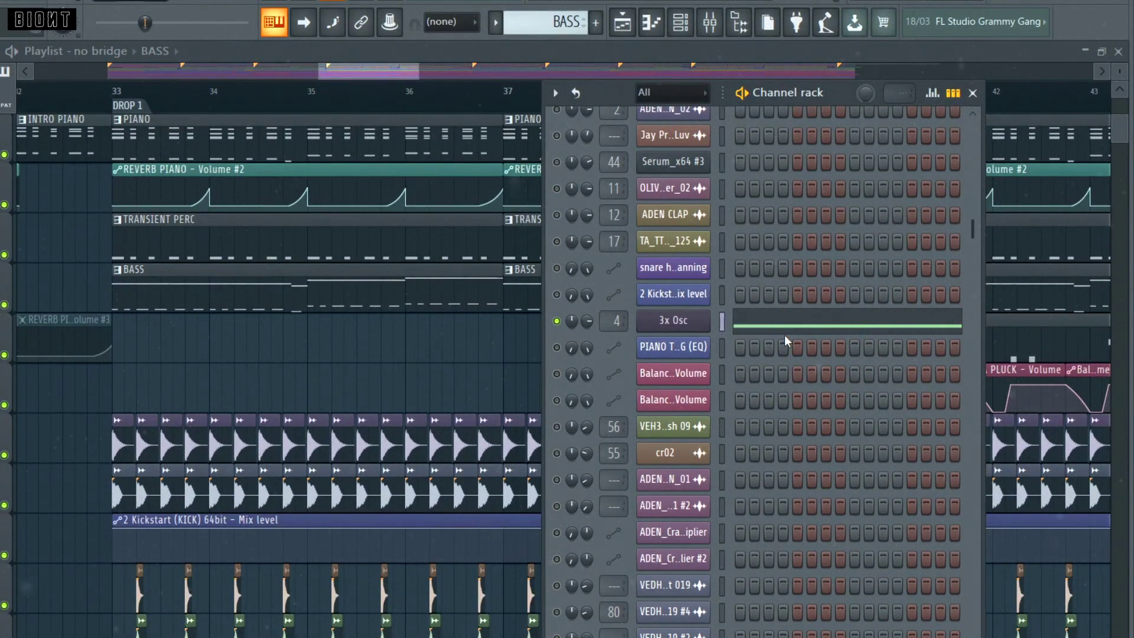
key("space")
right_click(573, 317)
scroll(856, 332, "up", 3)
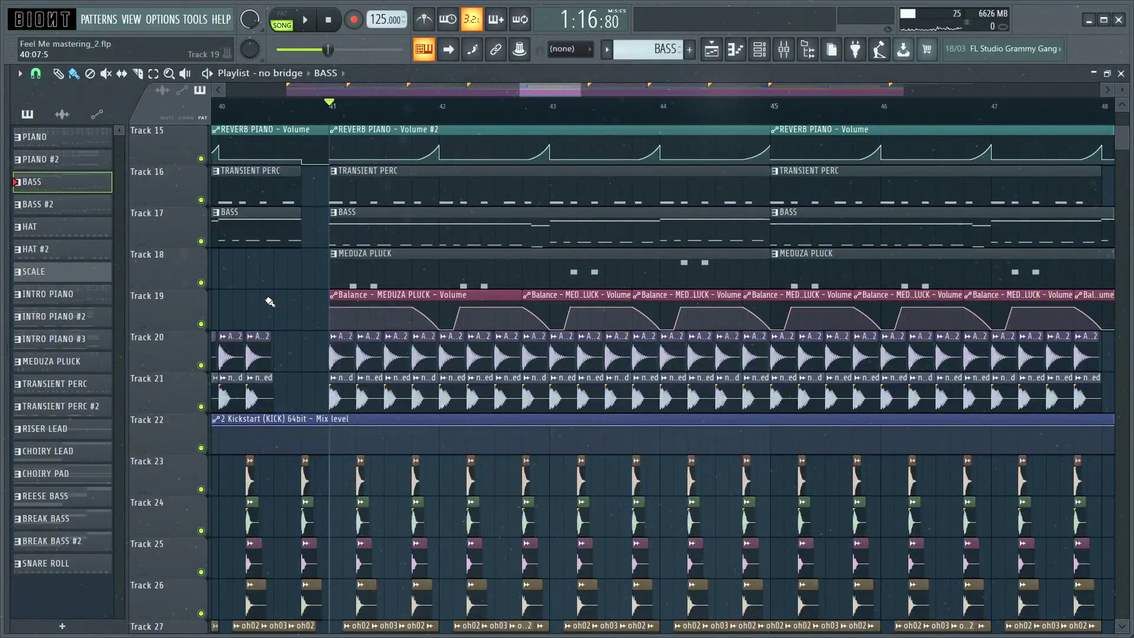
Audition the MEDUZA PLUCK on Track 18 with its Balance volume automation on Track 19 from bar 41
left_click_drag(286, 285, 348, 307)
key("space")
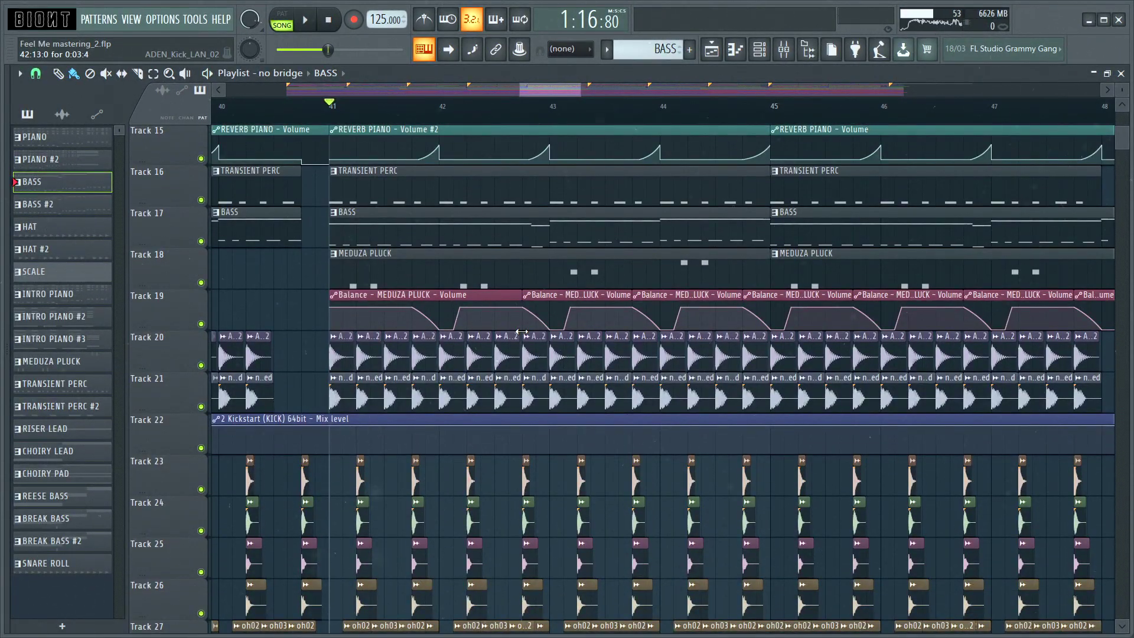
mouse_move(302, 322)
left_mouse_down()
mouse_move(776, 316)
mouse_move(305, 307)
left_mouse_up()
left_click_drag(558, 307, 236, 313)
Play the DROP 1 drum tracks together from bar 33, covering the kicks, claps, hats, percussion and shaker loop on Tracks 20 to 33
scroll(236, 313, "down", 1)
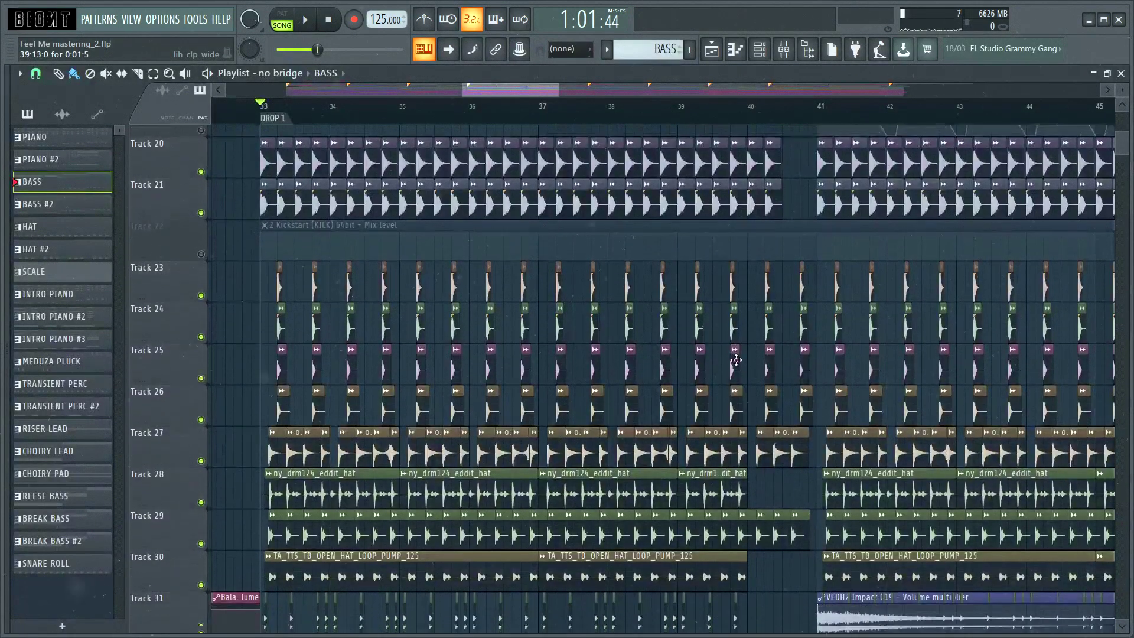
scroll(735, 360, "up", 1)
scroll(515, 312, "down", 4)
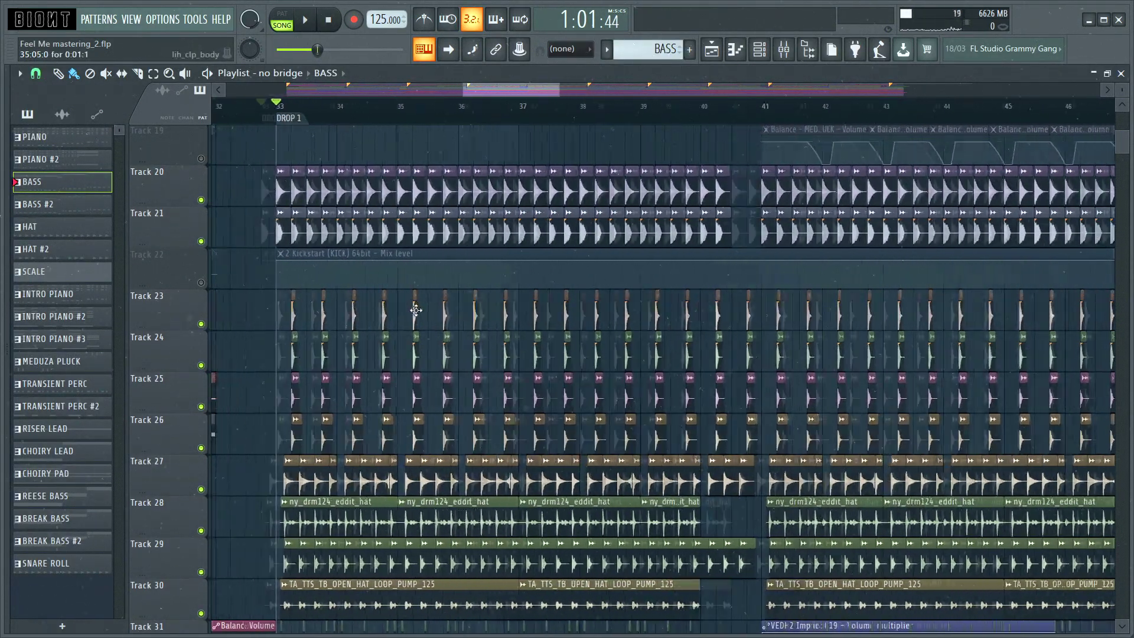
scroll(413, 319, "down", 1)
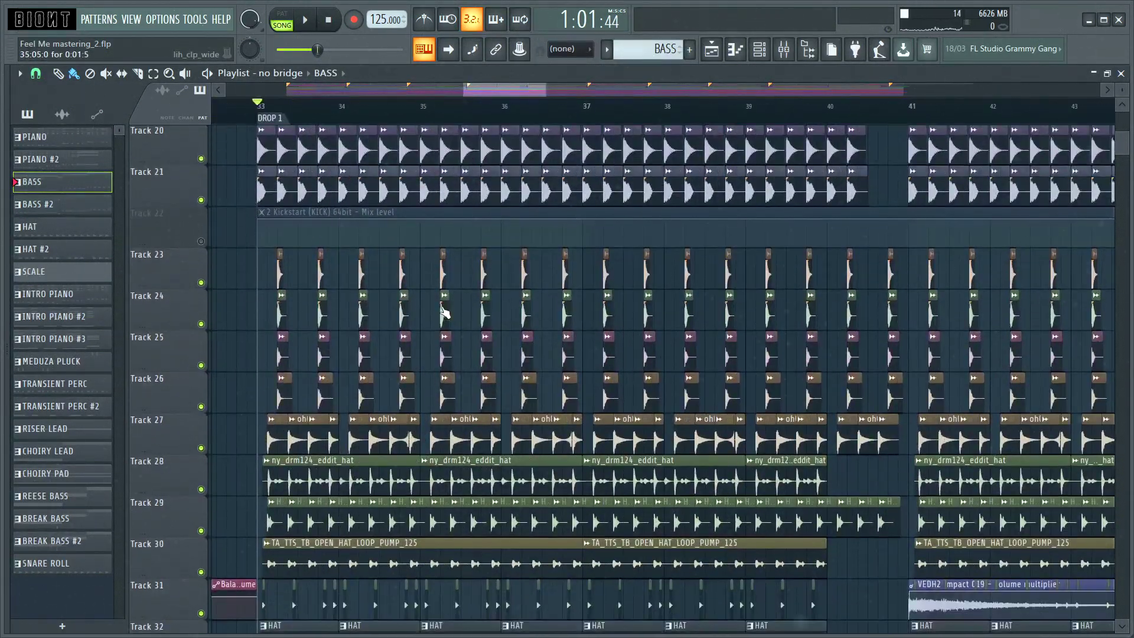
scroll(502, 331, "up", 2)
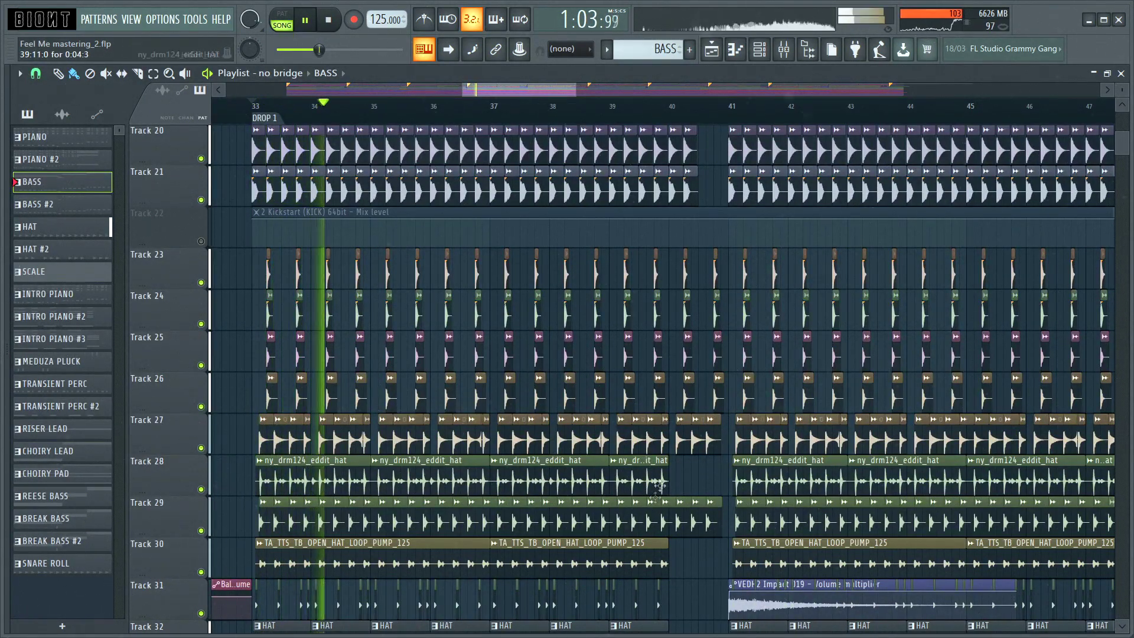
scroll(700, 407, "down", 3)
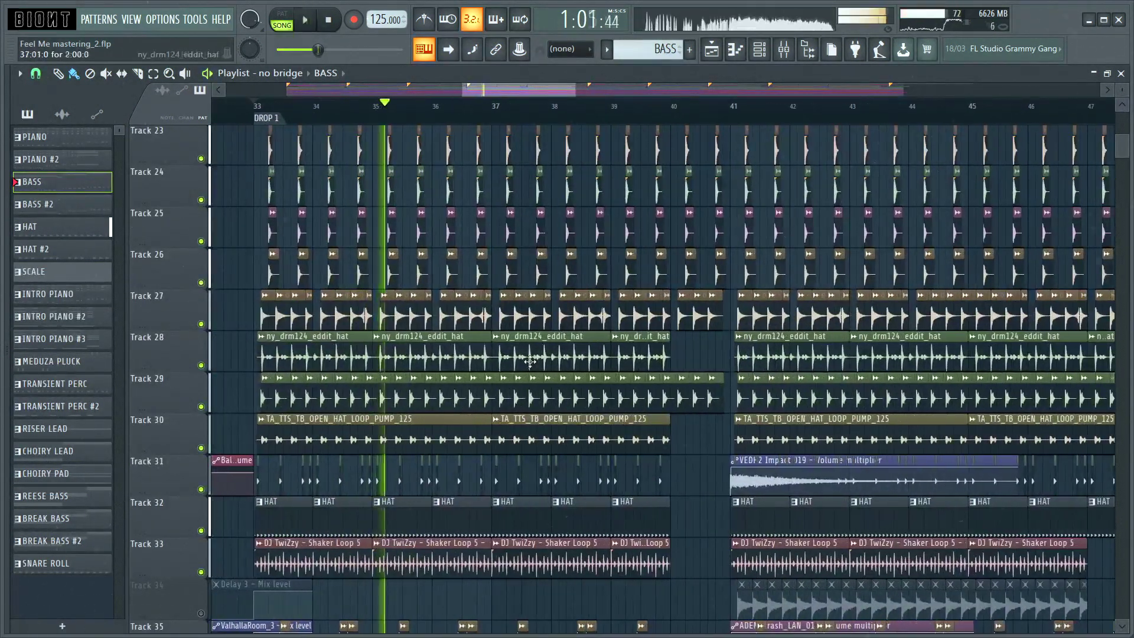
scroll(413, 348, "up", 5)
Audition the layered kicks on Tracks 20 and 21 in solo from DROP 1 and stop playback
key("space")
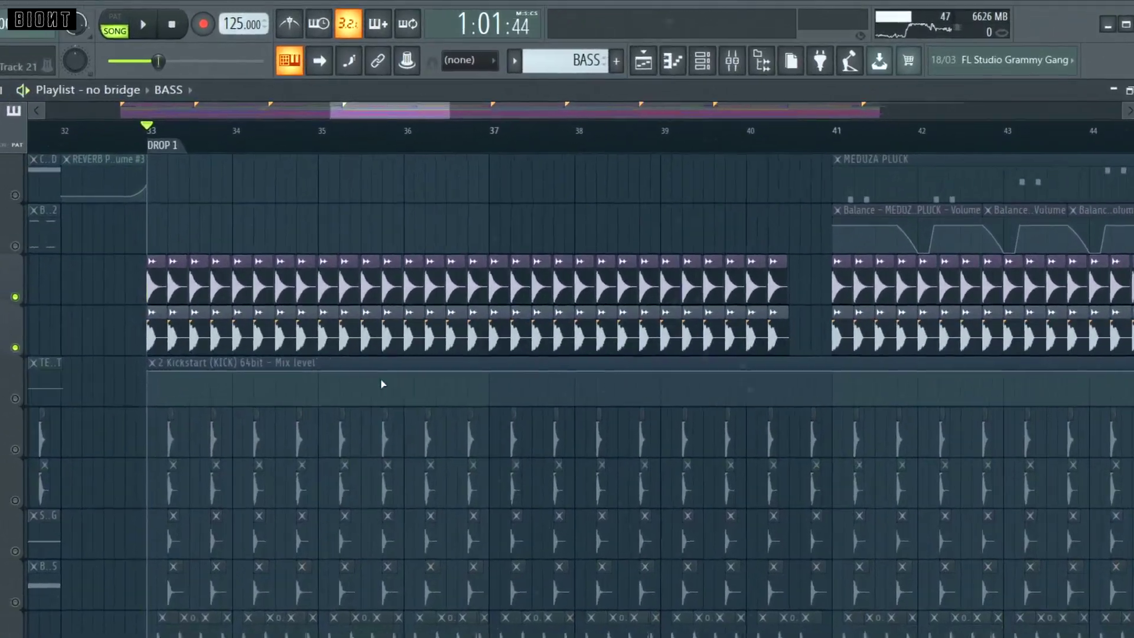
key("space")
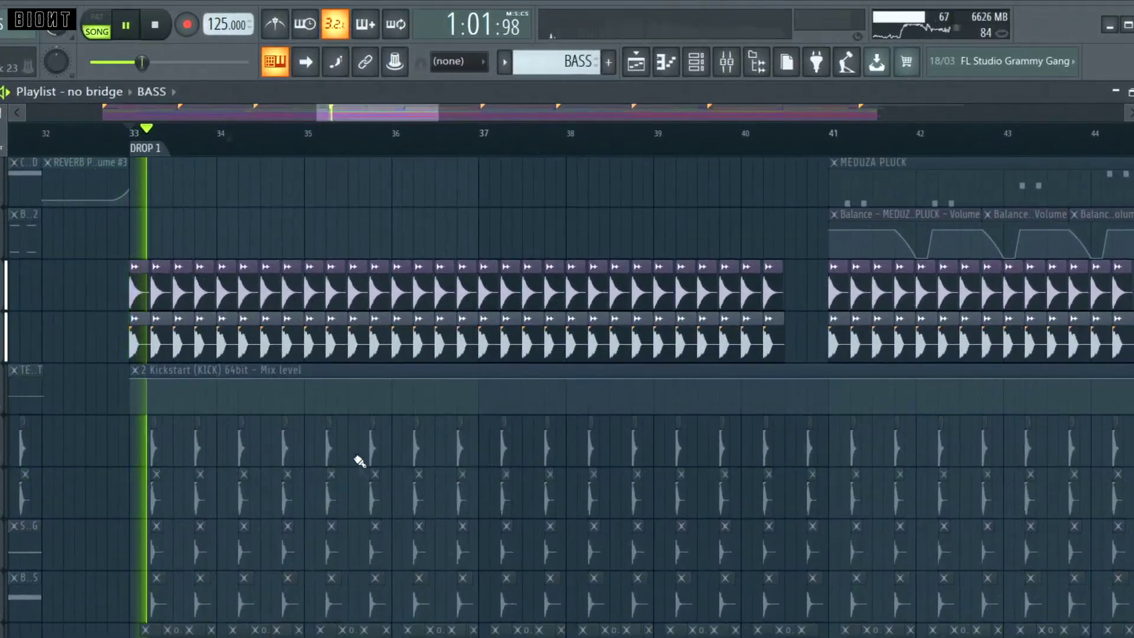
key("space")
Audition the layered claps on Tracks 23 to 26 in solo from DROP 1 and stop playback
scroll(278, 345, "down", 2)
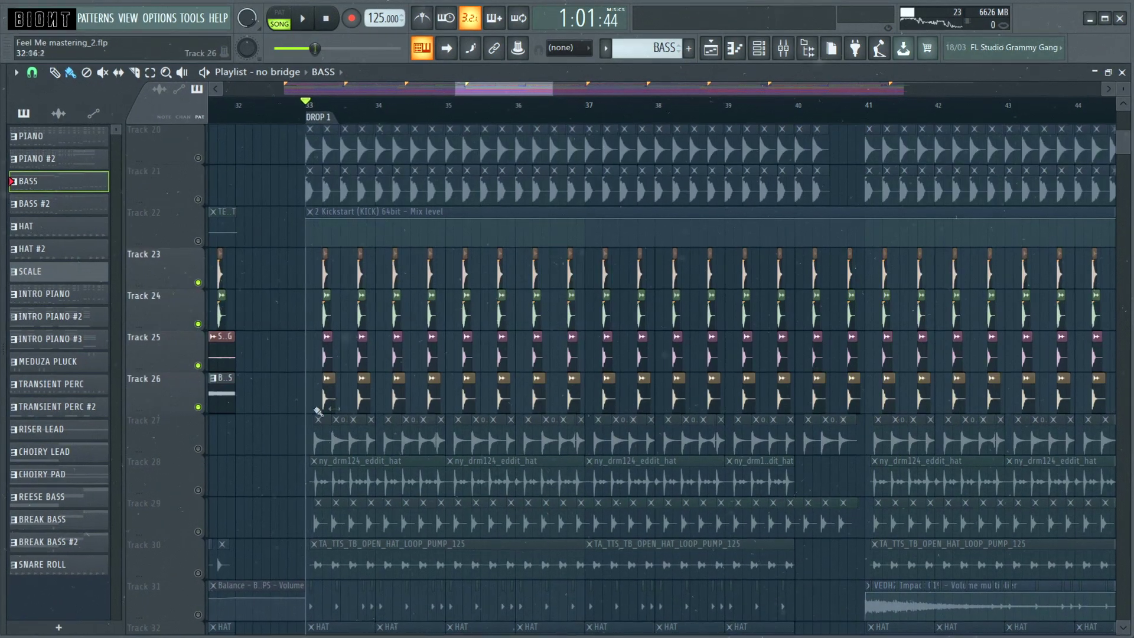
key("space")
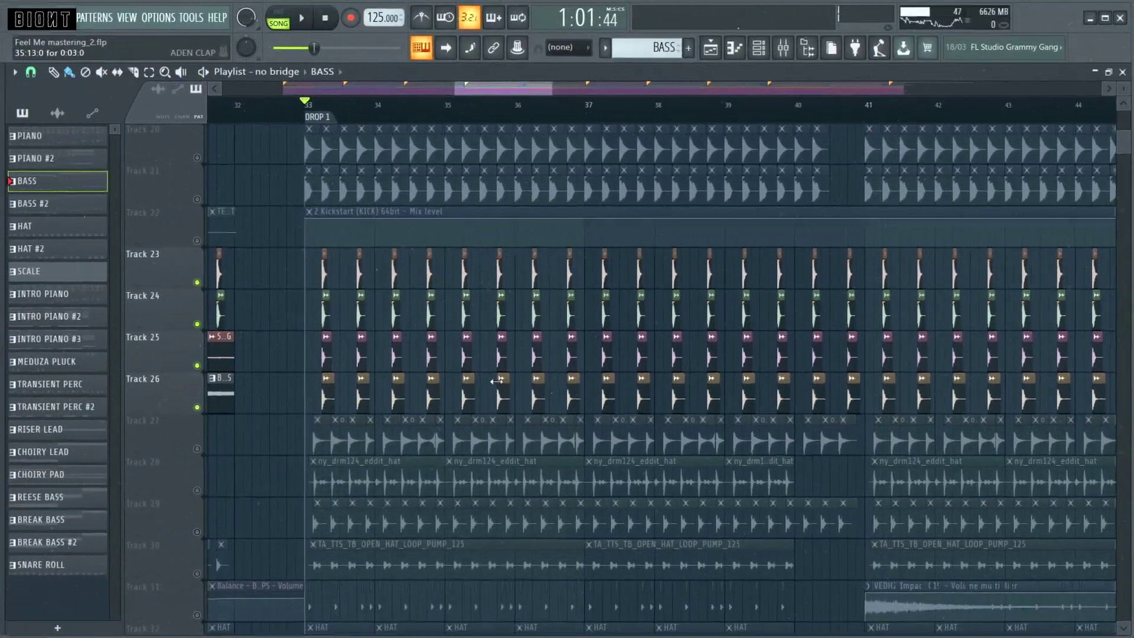
key("space")
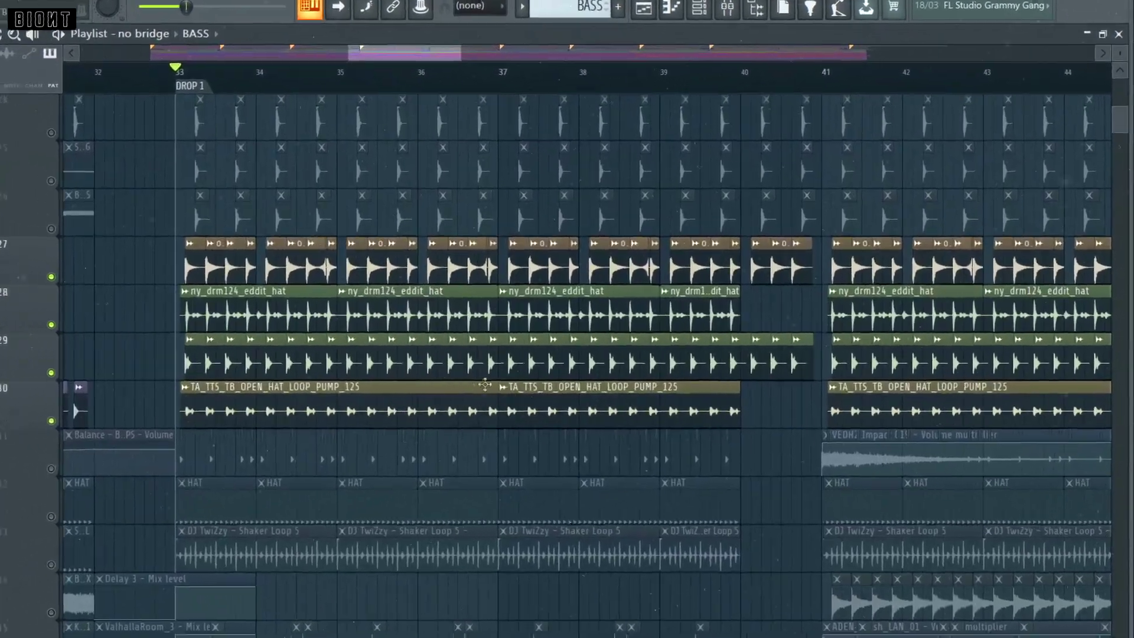
Audition the hats on Tracks 27 to 30, then the percussion, HAT and shaker loop on Tracks 31 to 33, in solo from DROP 1
key("space")
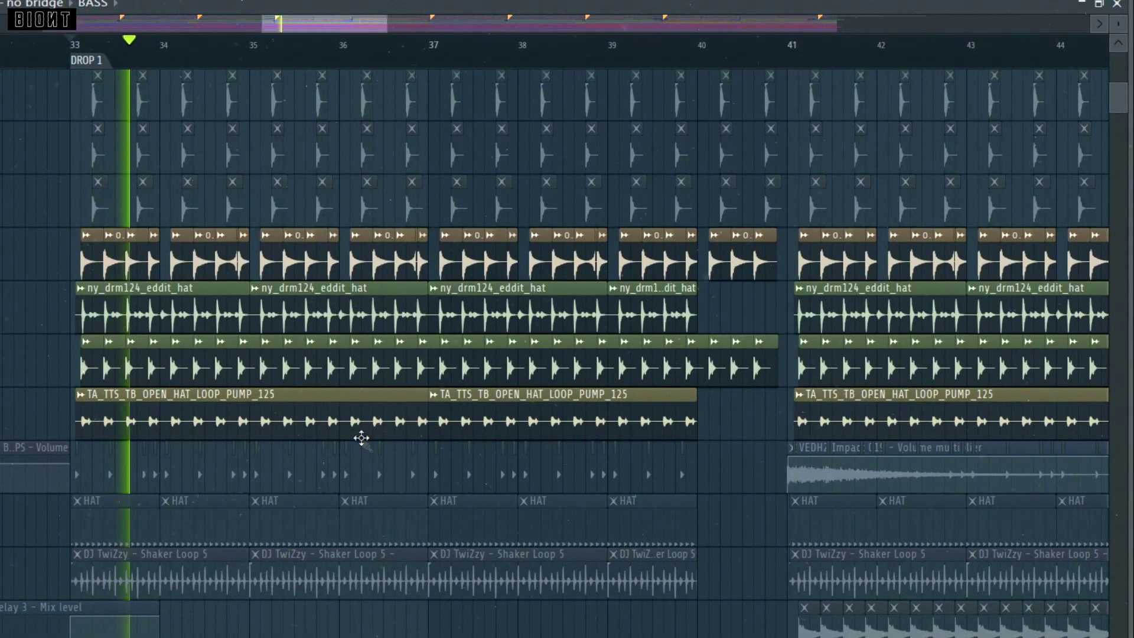
key("space")
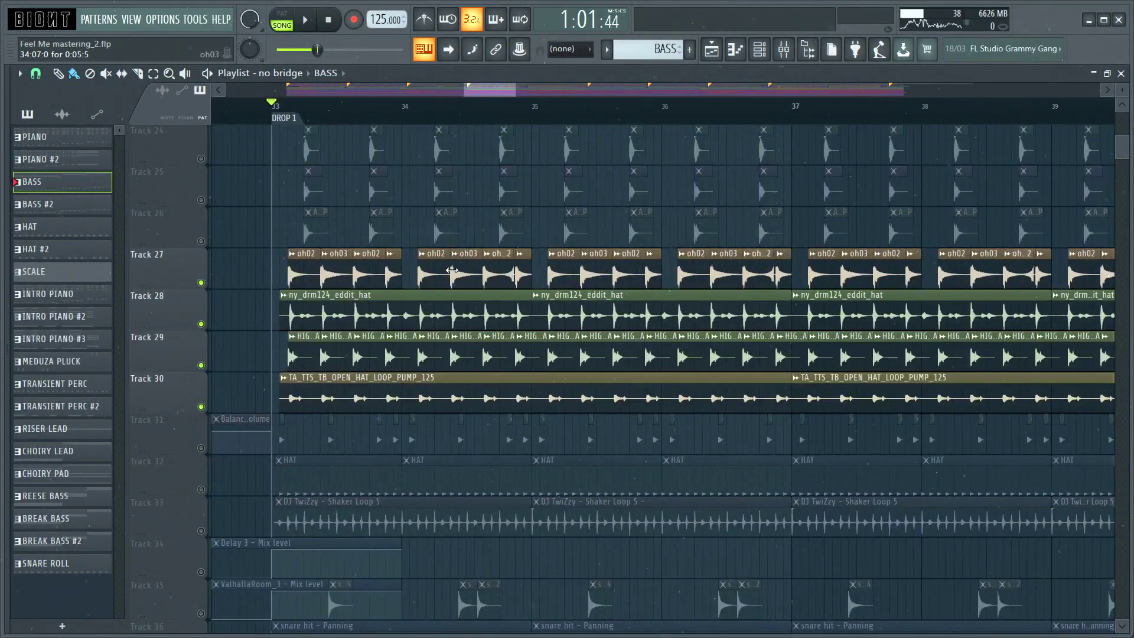
key("space")
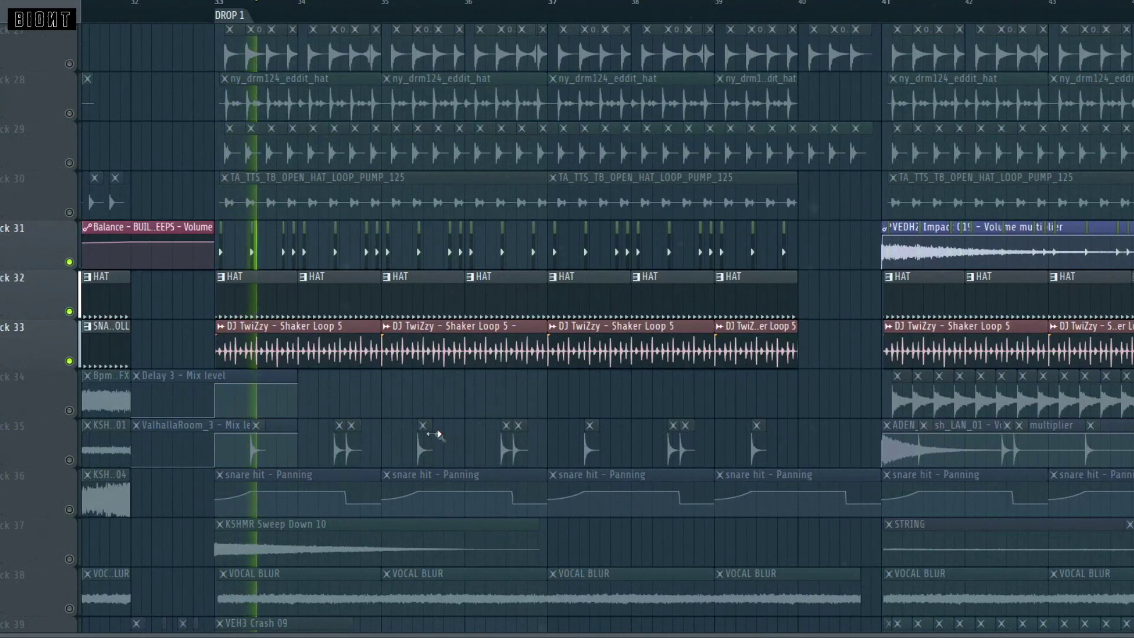
key("space")
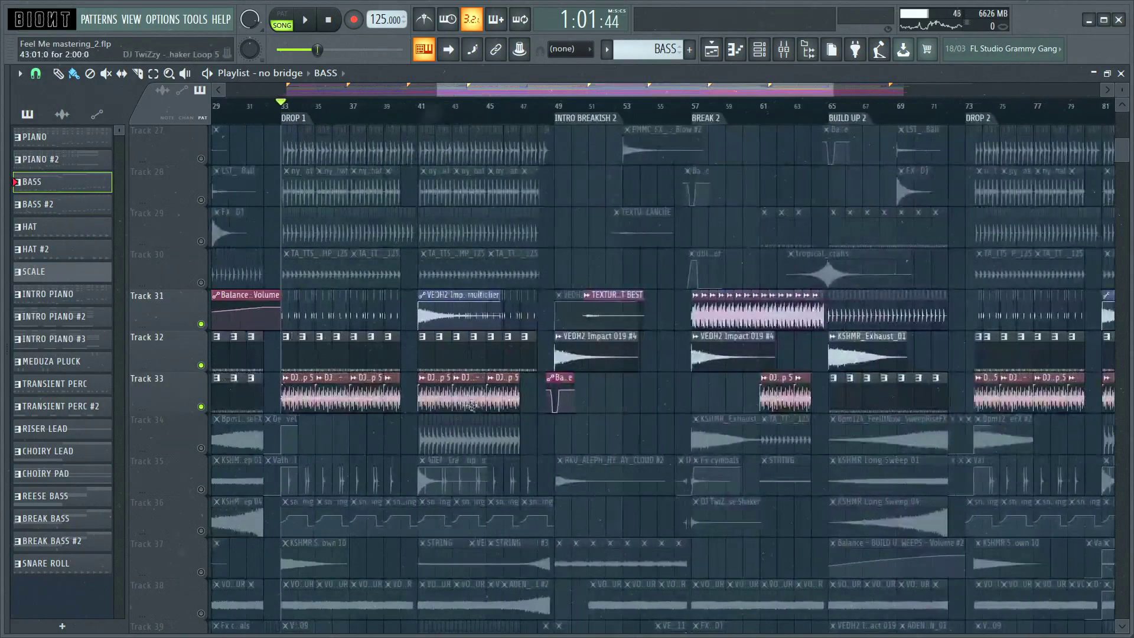
Audition the repeated percussion sample on Track 34 in solo from bar 41 and stop playback
scroll(415, 175, "up", 1)
left_click(383, 108)
scroll(410, 386, "up", 1)
right_click(201, 447)
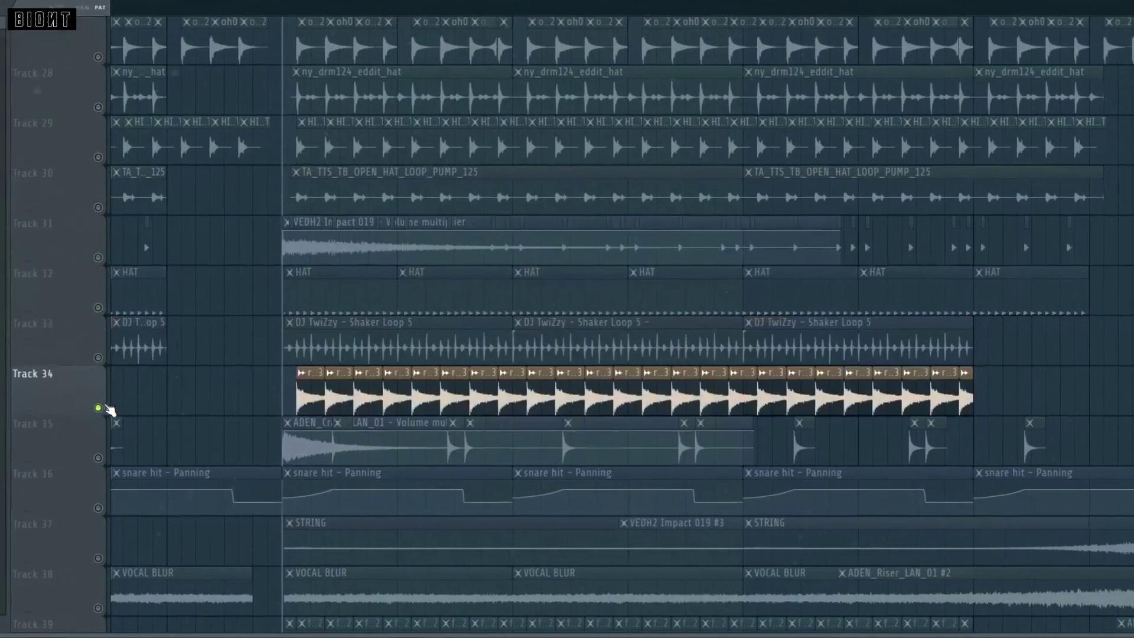
key("space")
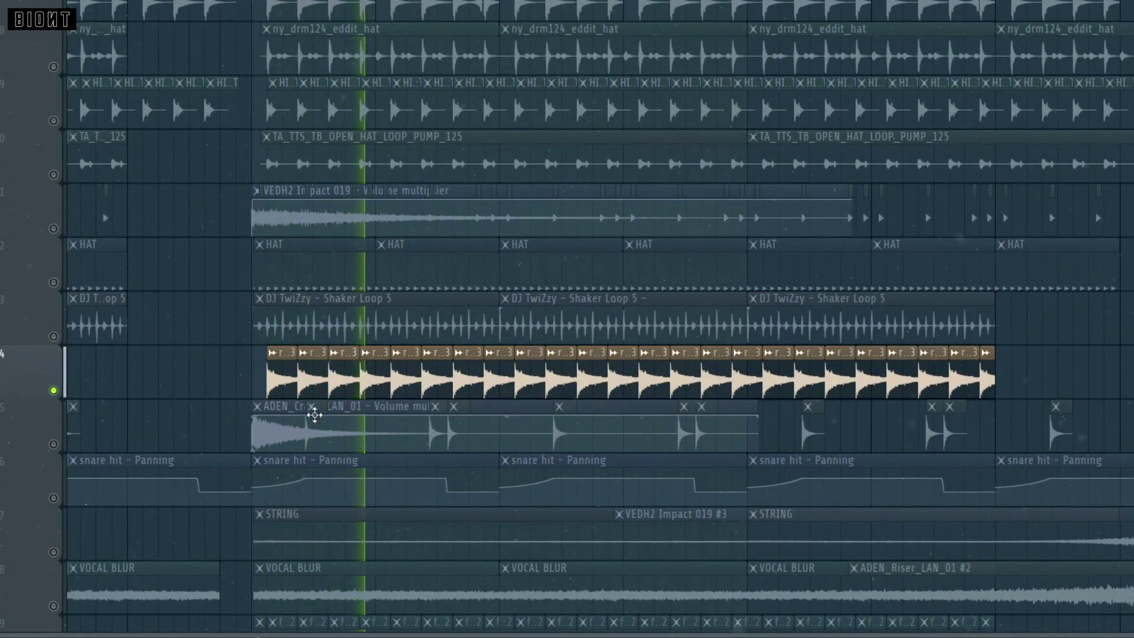
key("space")
right_click(131, 421)
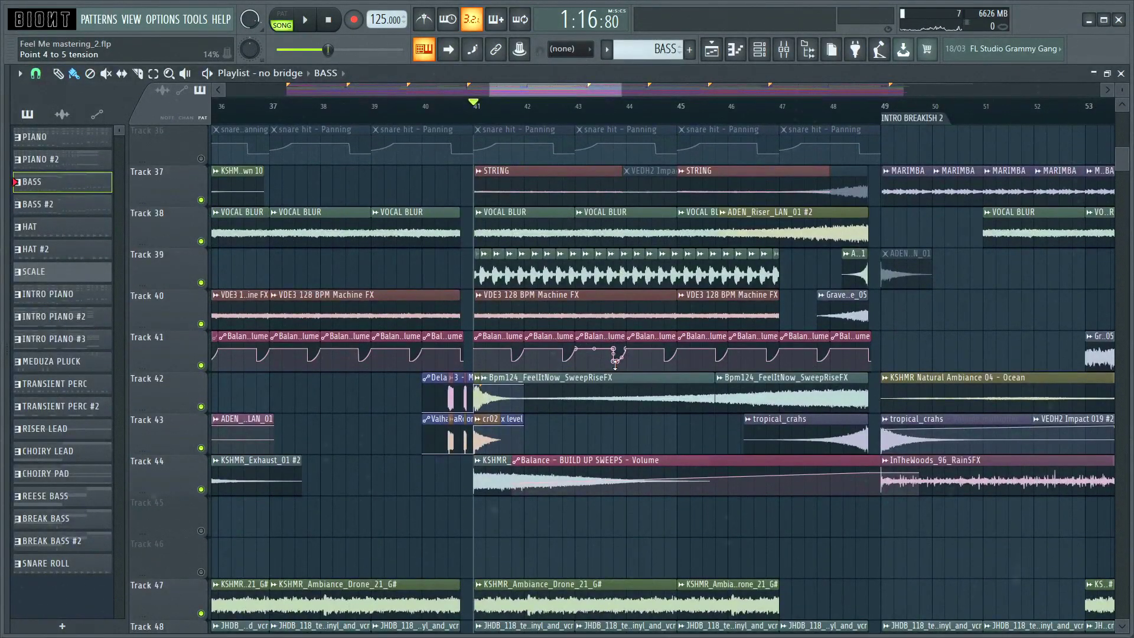
Play the effect and ambience tracks from bar 41, covering STRING, VOCAL BLUR, Machine FX, sweeps, crashes and Ambiance Drone
scroll(631, 363, "right", 2)
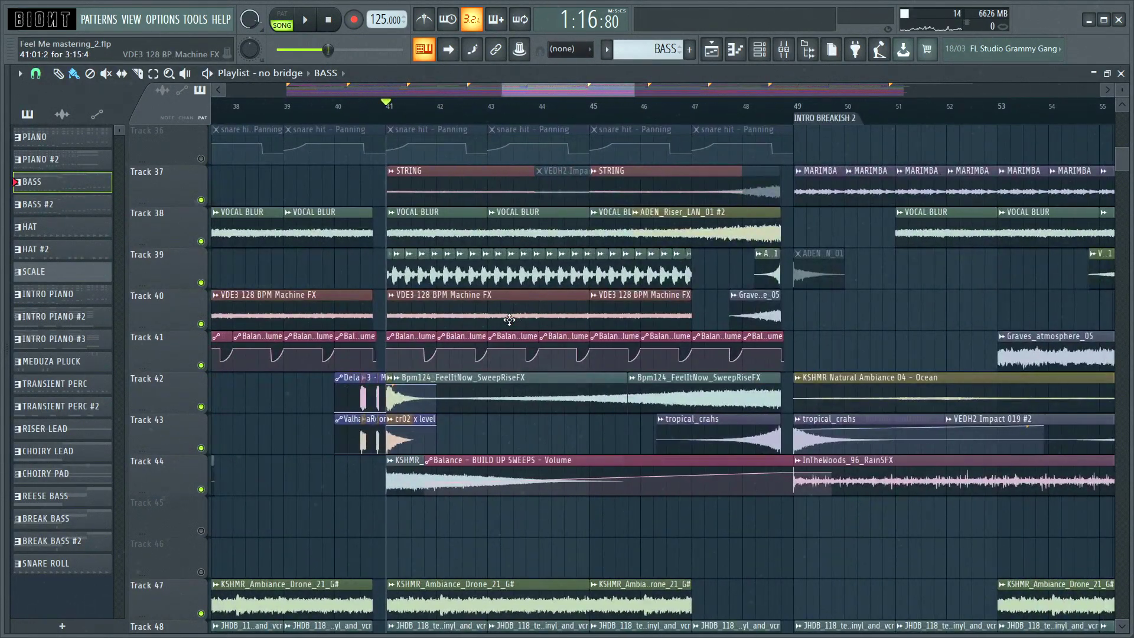
scroll(509, 319, "up", 3)
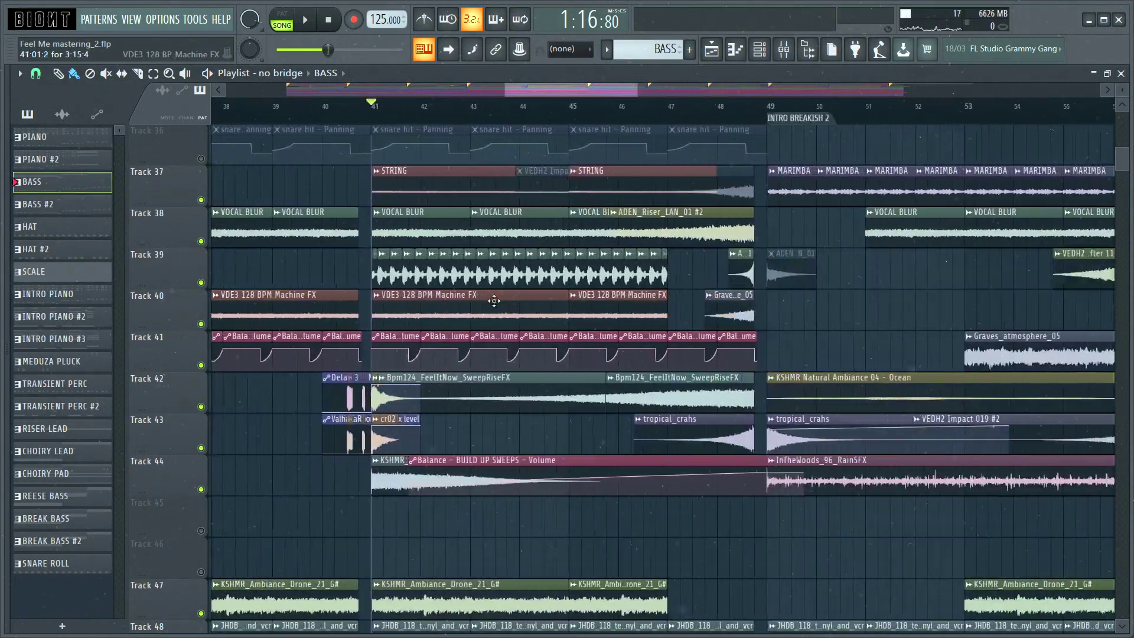
key("space")
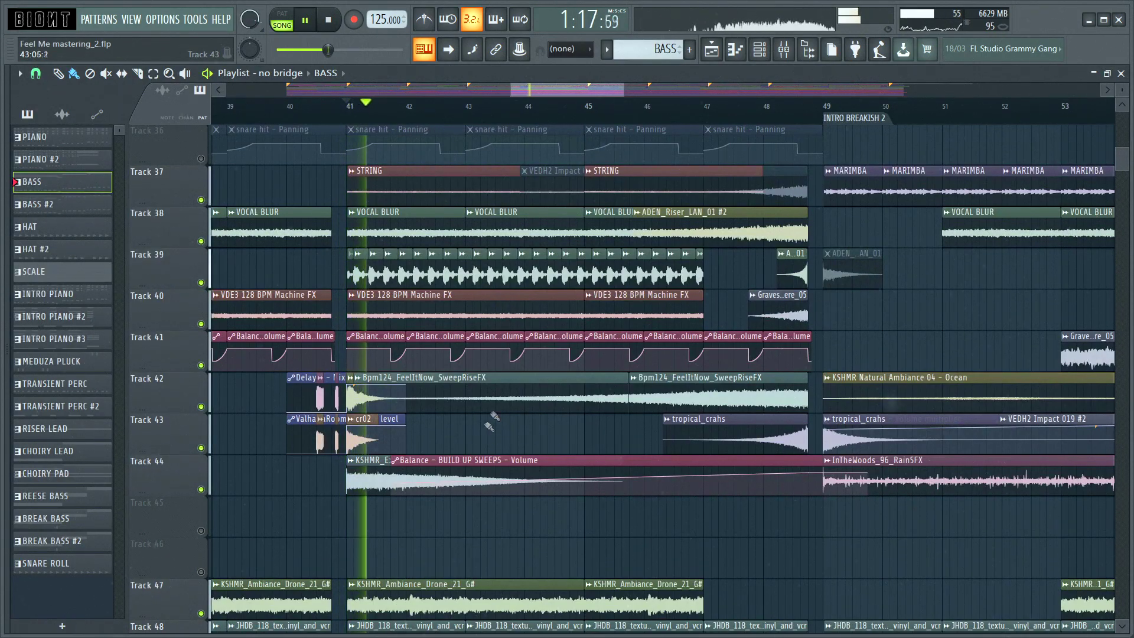
scroll(540, 351, "down", 3)
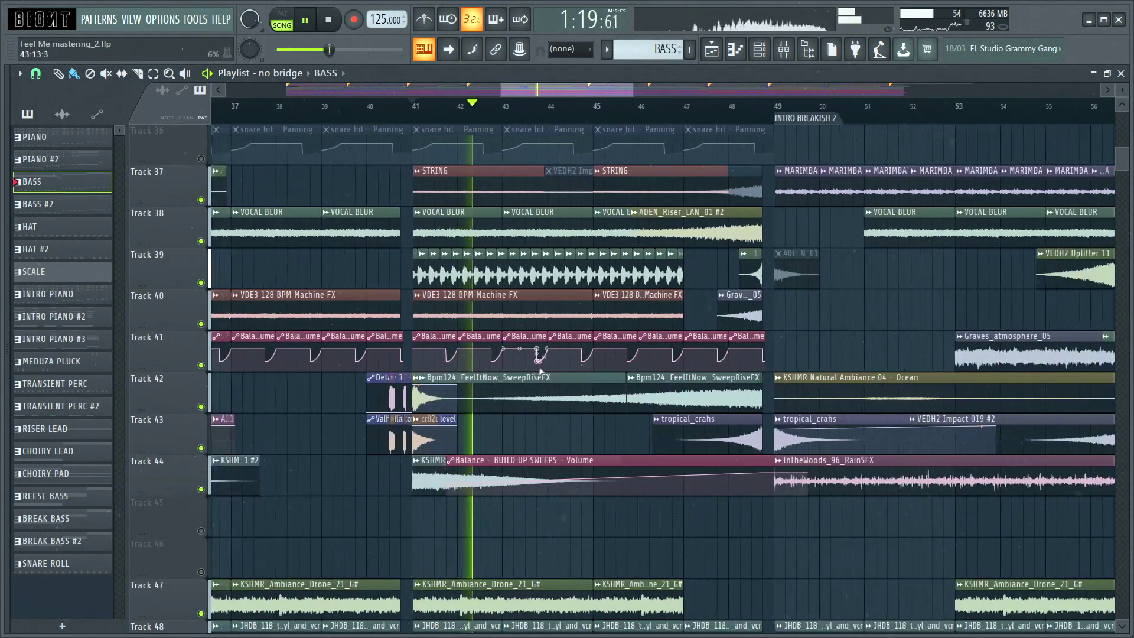
Solo the STRING track (Track 37), then audition VOCAL BLUR and the ADEN riser track (Track 38) in solo from bar 41 and stop playback
scroll(617, 263, "up", 6)
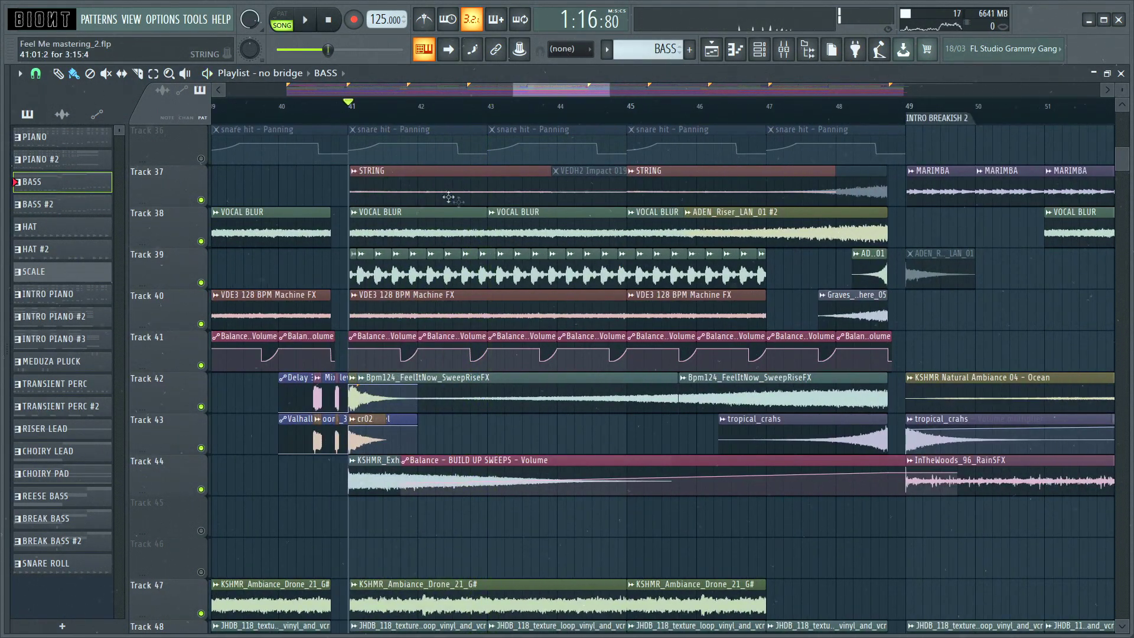
left_click(200, 199, "ctrl")
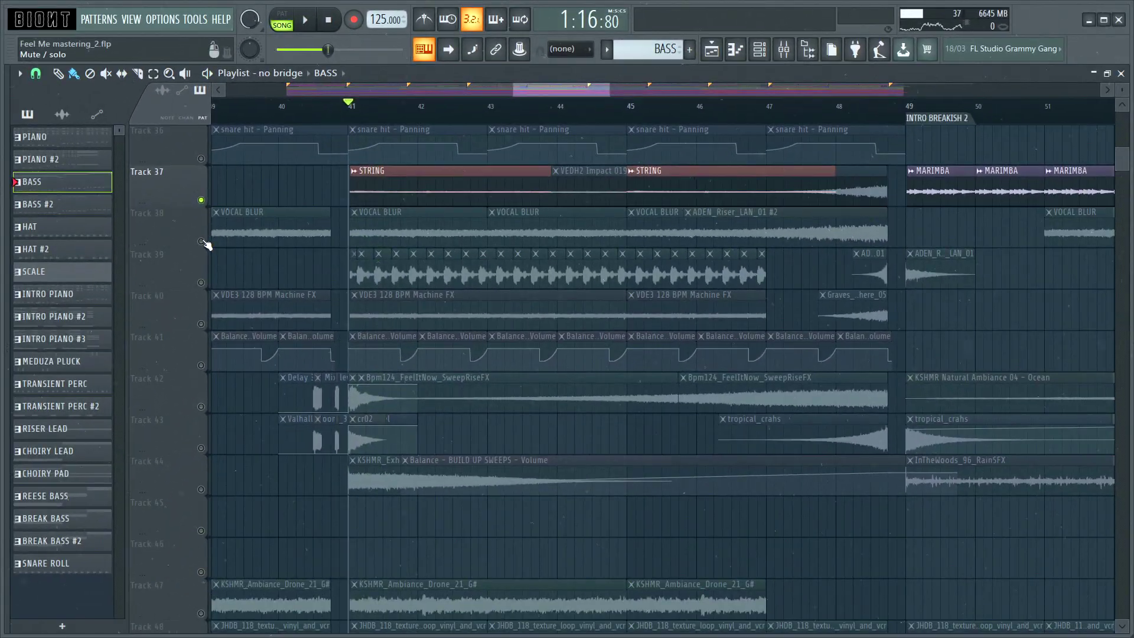
left_click(201, 242, "ctrl")
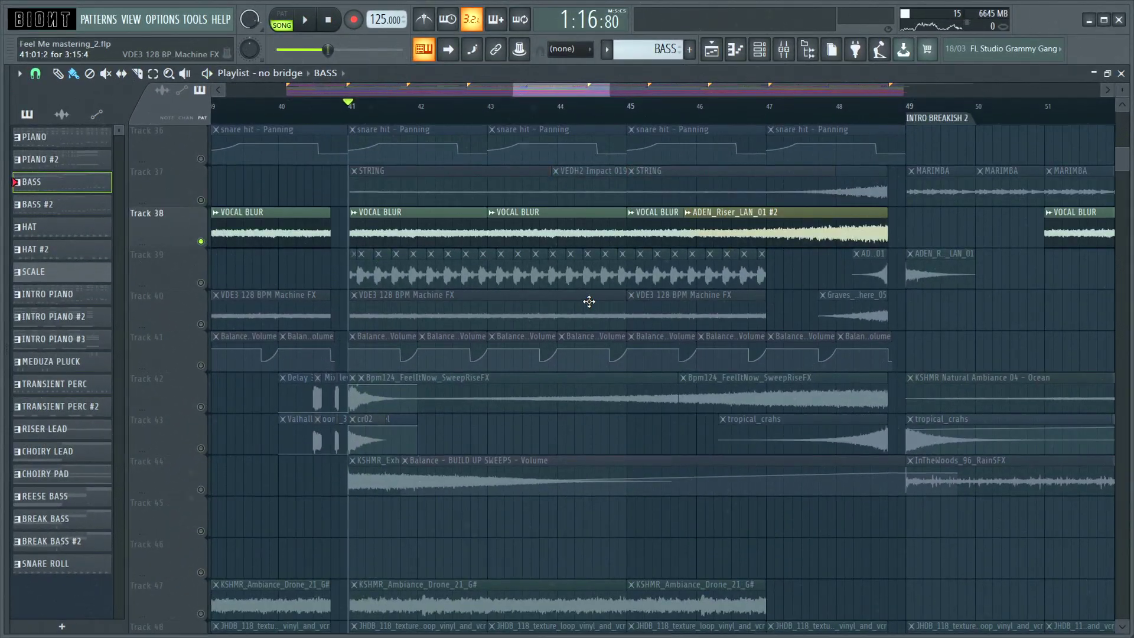
key("space")
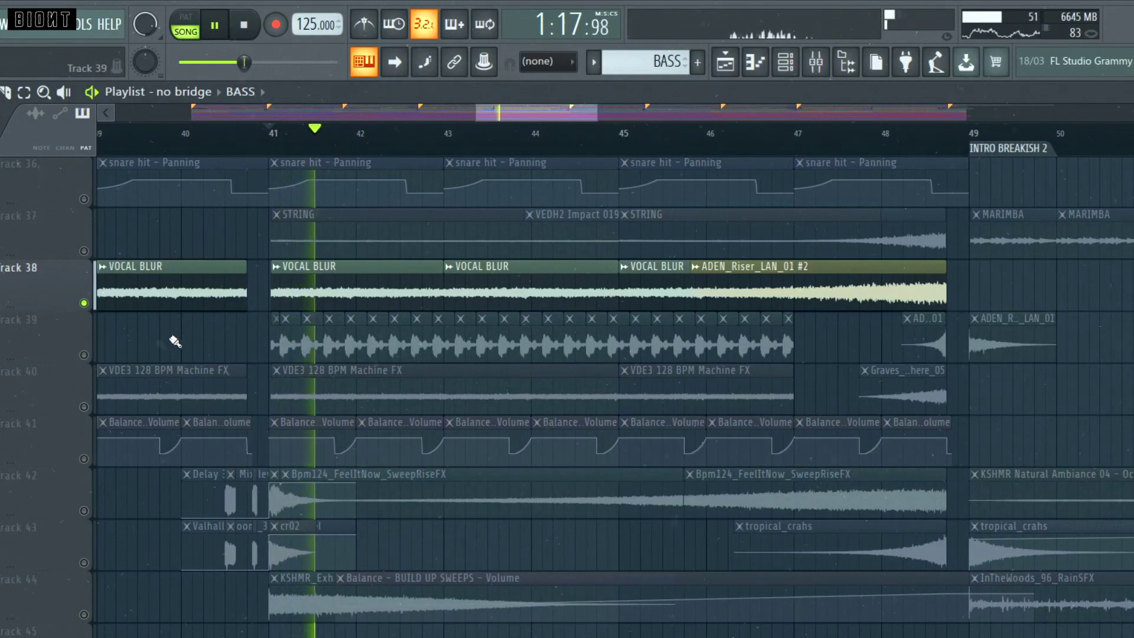
key("space")
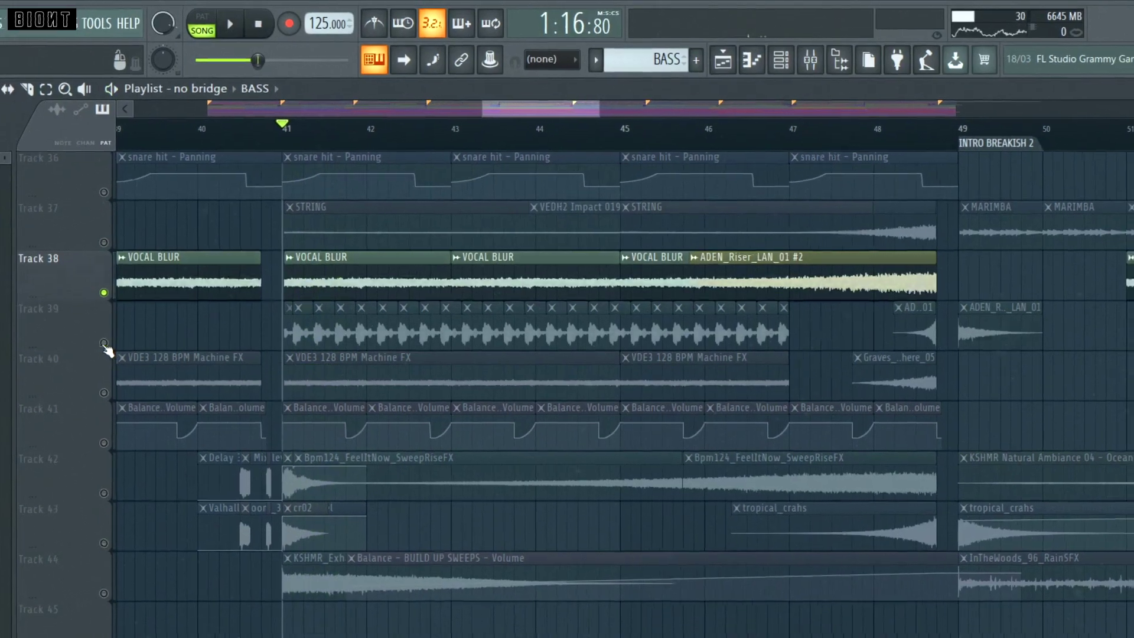
Audition the repeated sample on Track 39, then the VDE3 128 BPM Machine FX on Track 40, each in solo from bar 41
left_click(84, 354, "ctrl")
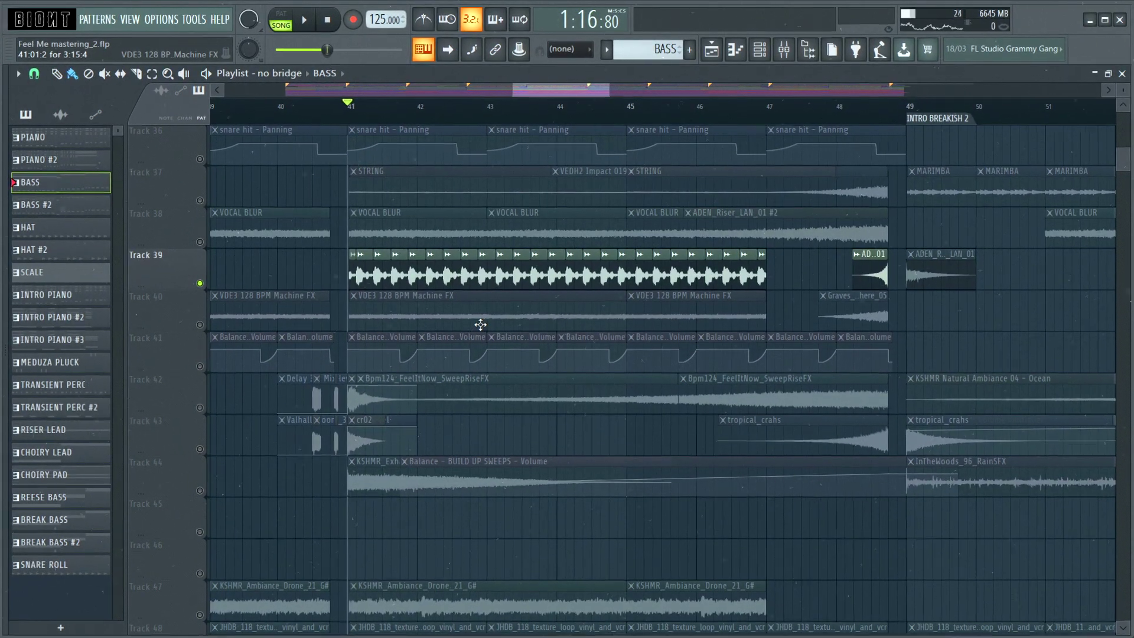
key("space")
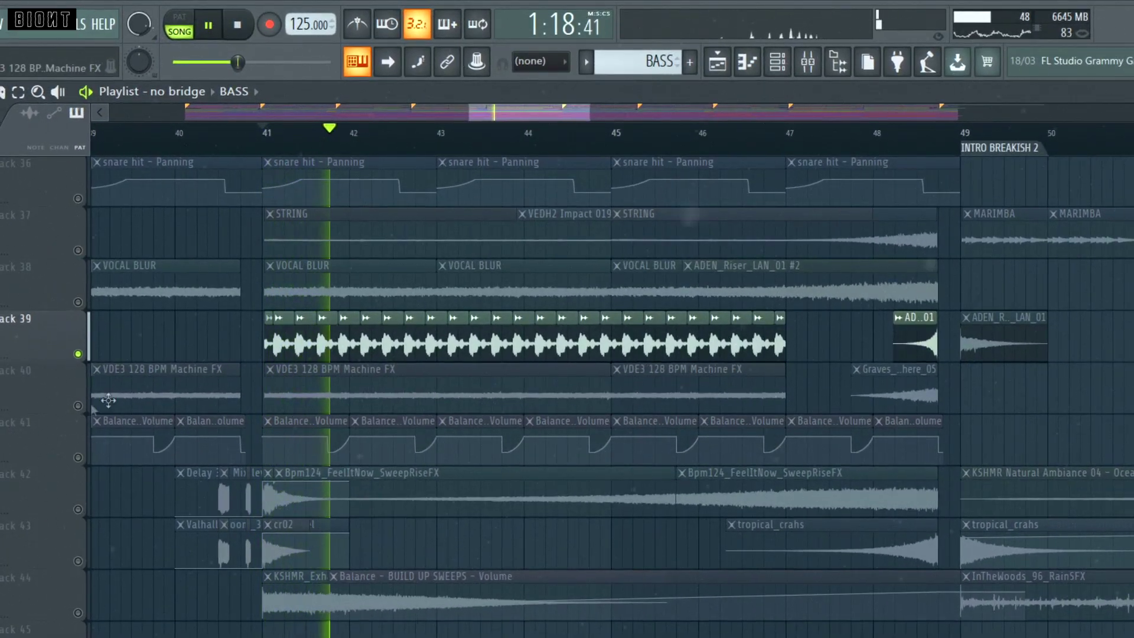
key("space")
left_click(76, 407, "ctrl")
scroll(390, 452, "down", 3)
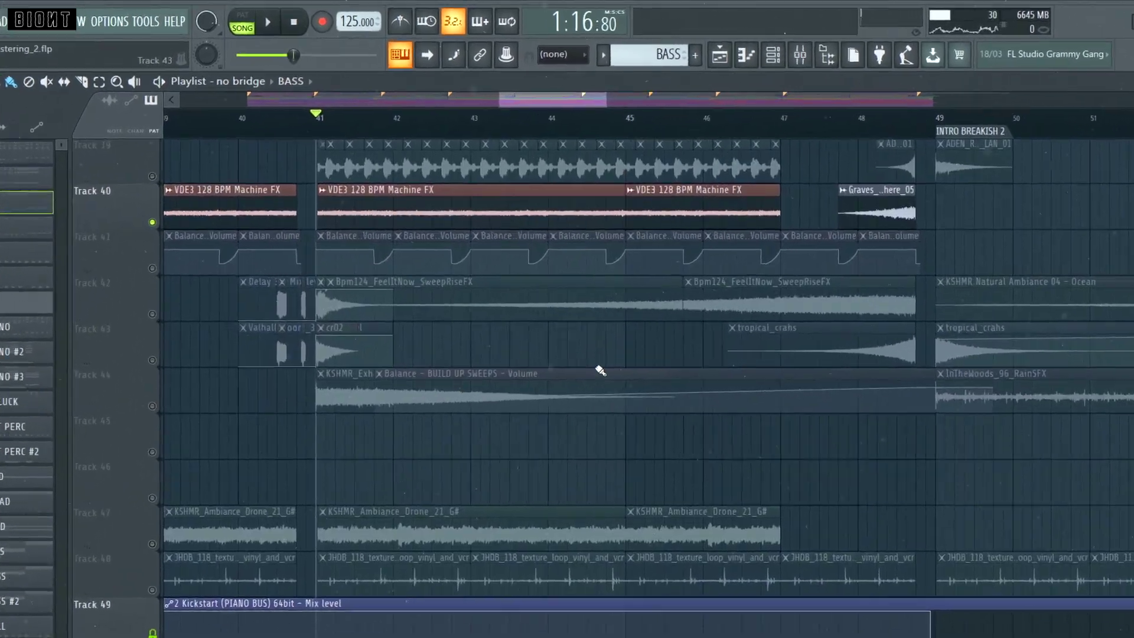
key("space")
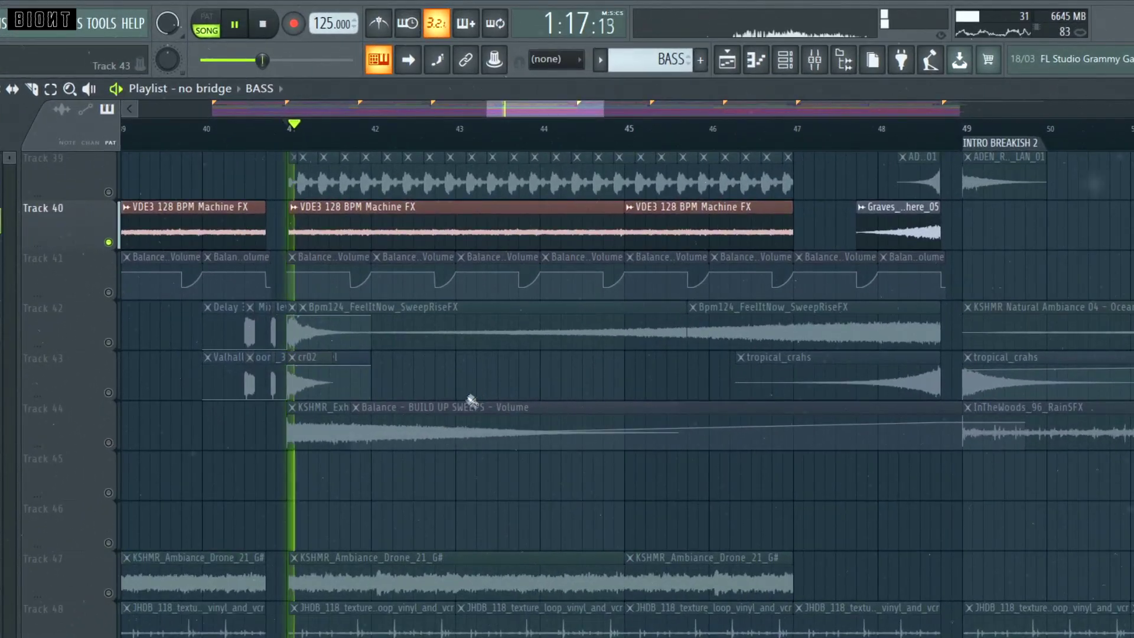
key("space")
Audition the sweep, crash and build-up effects on Tracks 42 to 44 together in solo from bar 41 and stop playback
left_click(109, 342, "ctrl")
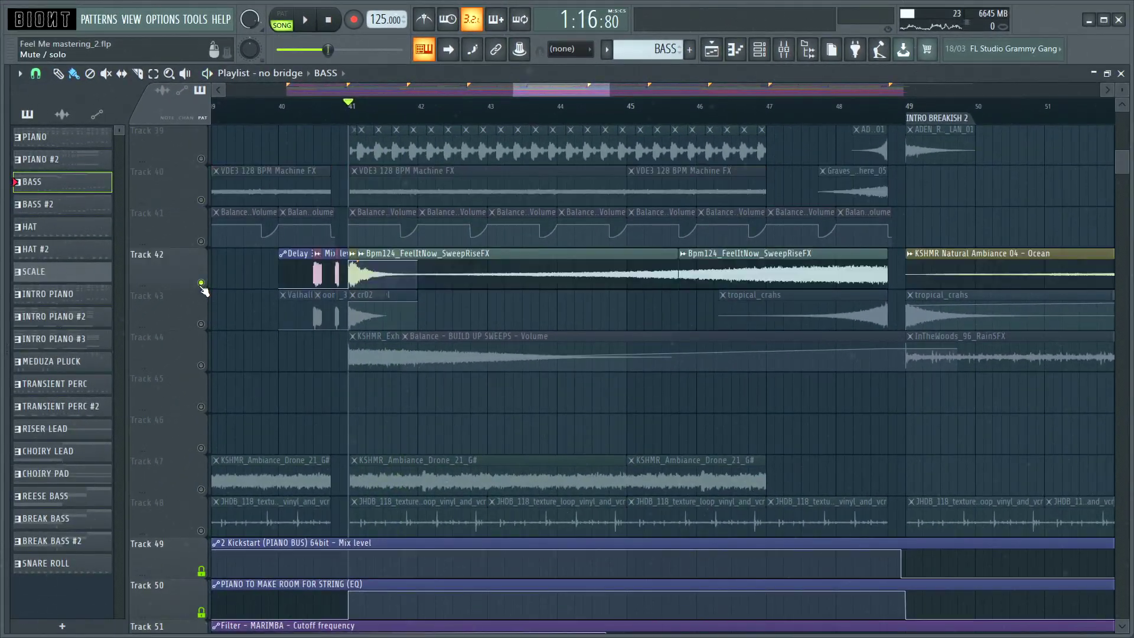
left_click(203, 323)
left_click(202, 364)
key("space")
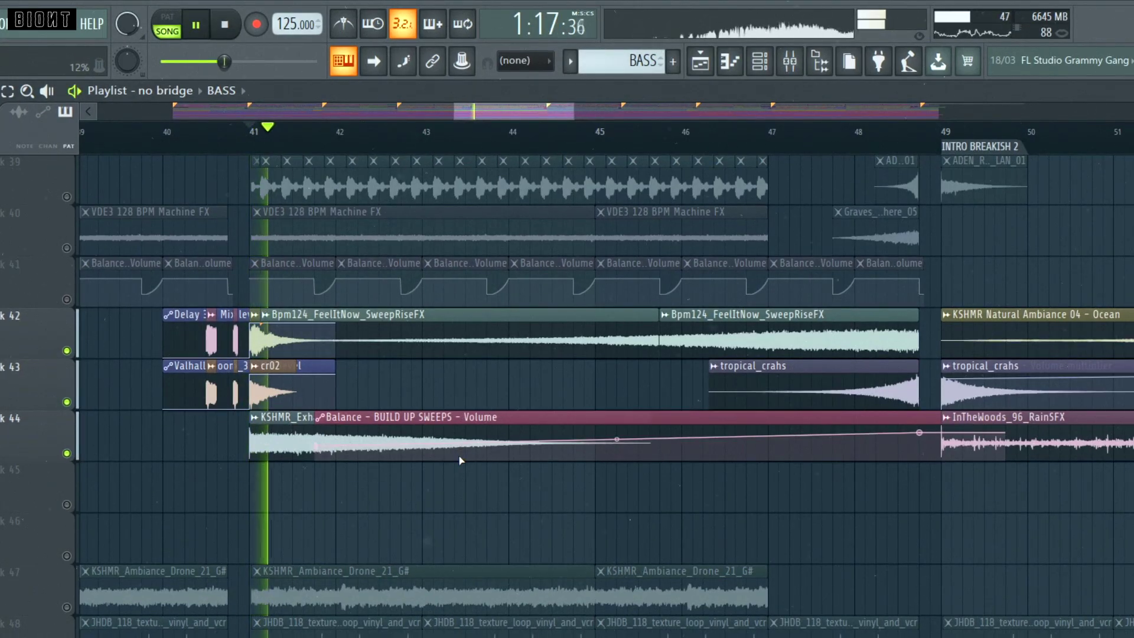
scroll(453, 450, "down", 3)
key("space")
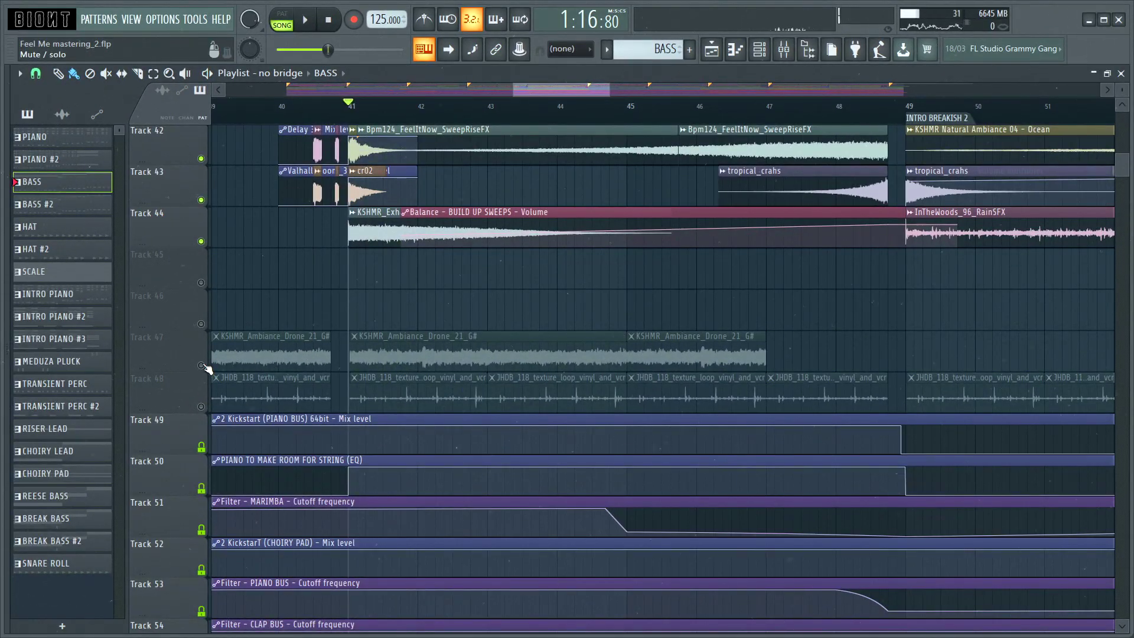
Solo the KSHMR Ambiance Drone on Track 47, then audition the vinyl texture loop on Track 48 in solo from bar 41
left_click(202, 365, "ctrl")
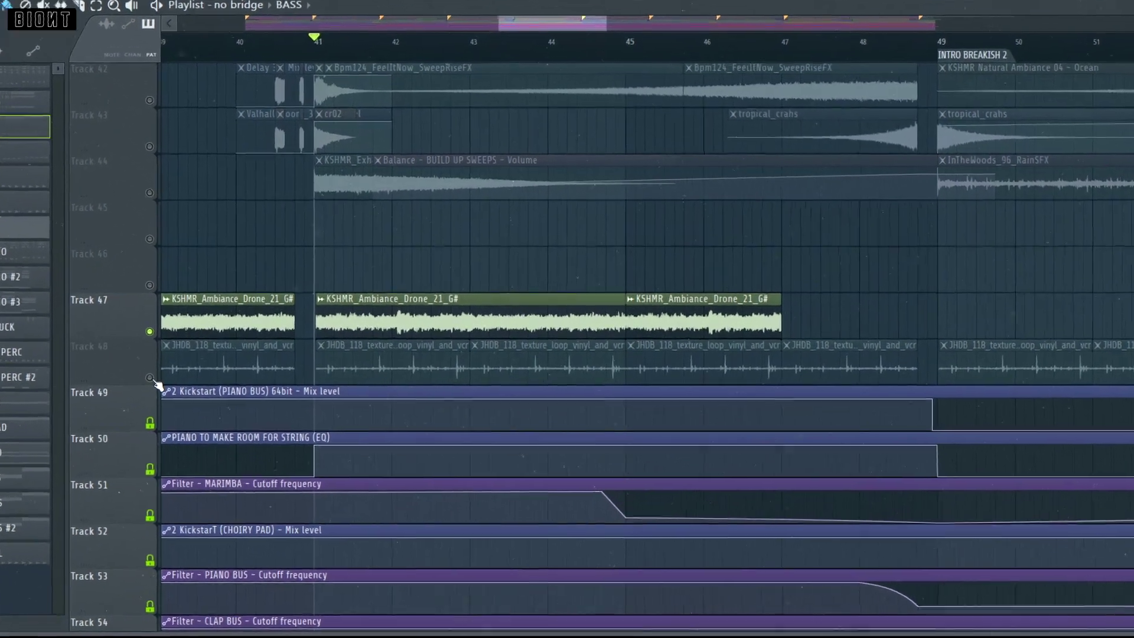
left_click(201, 407, "ctrl")
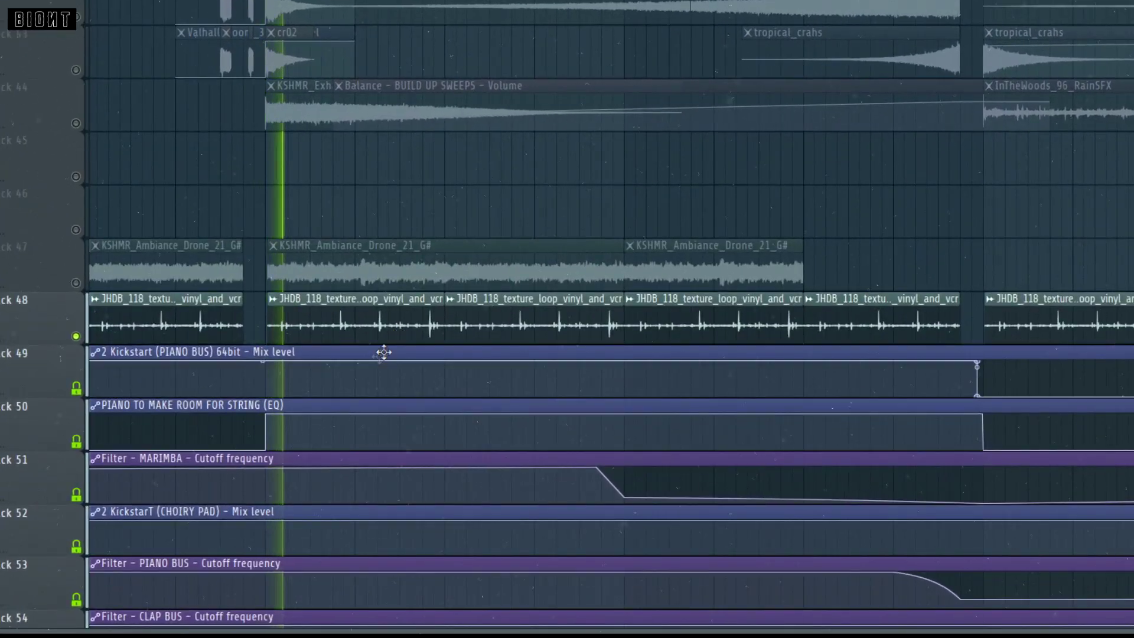